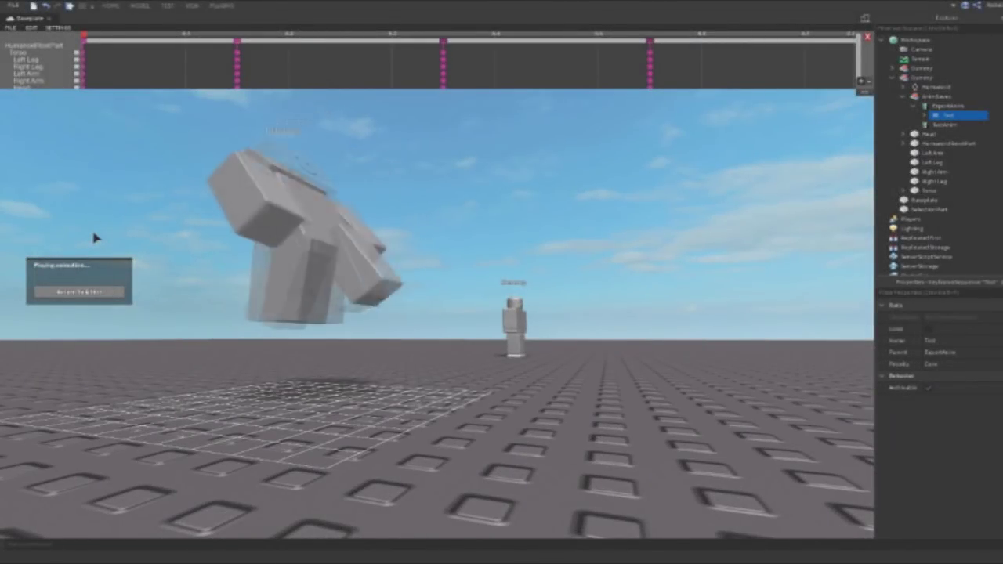
right_drag(462, 408, 459, 408)
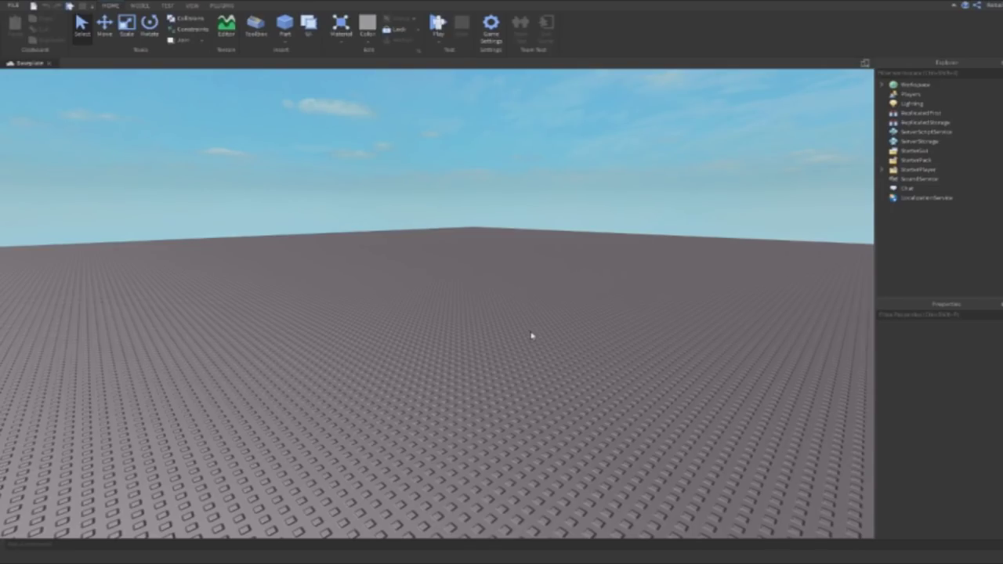
right_drag(532, 334, 532, 333)
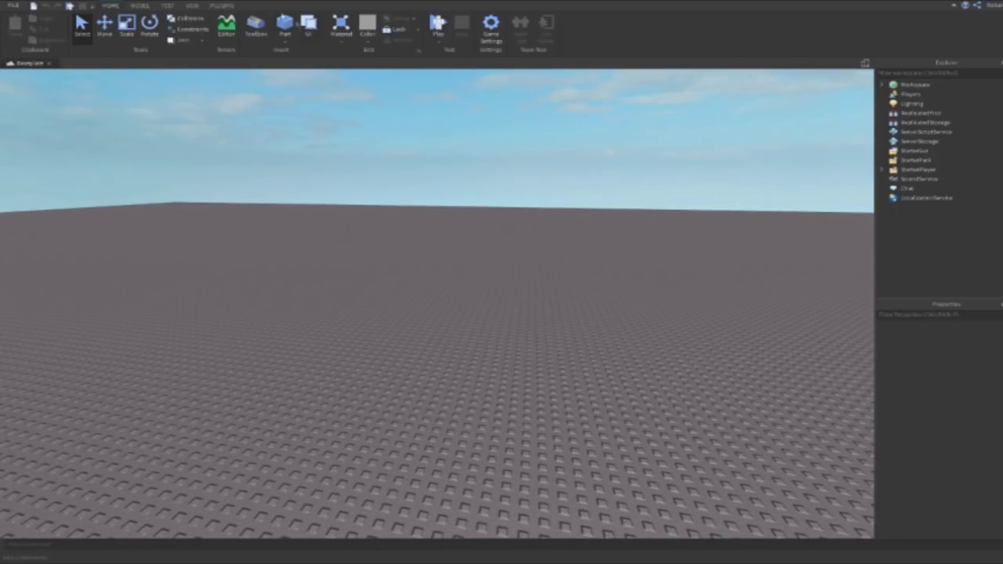
Generate an R6 Block Rig with the Rig Builder and delete the resulting dummy
click(234, 6)
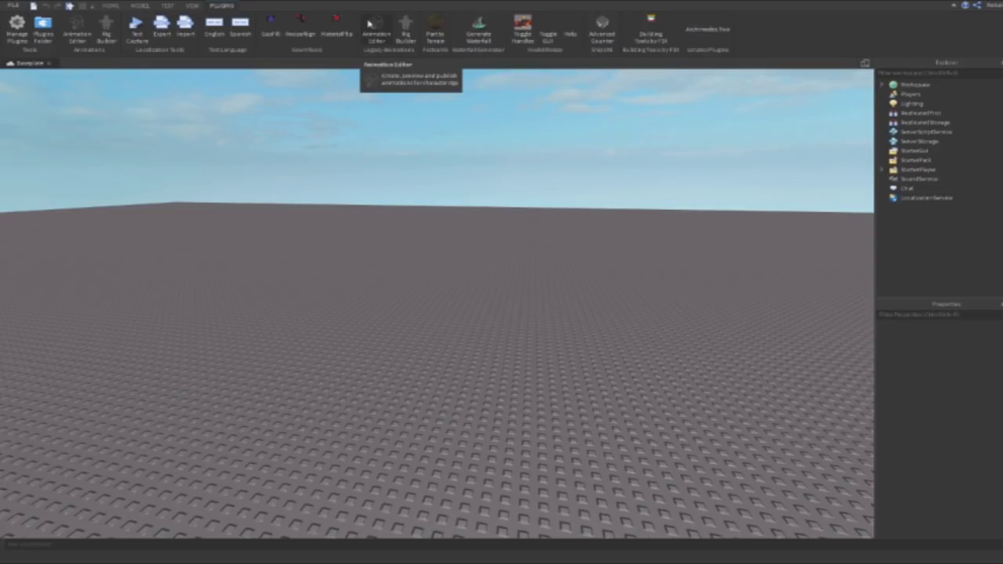
click(406, 30)
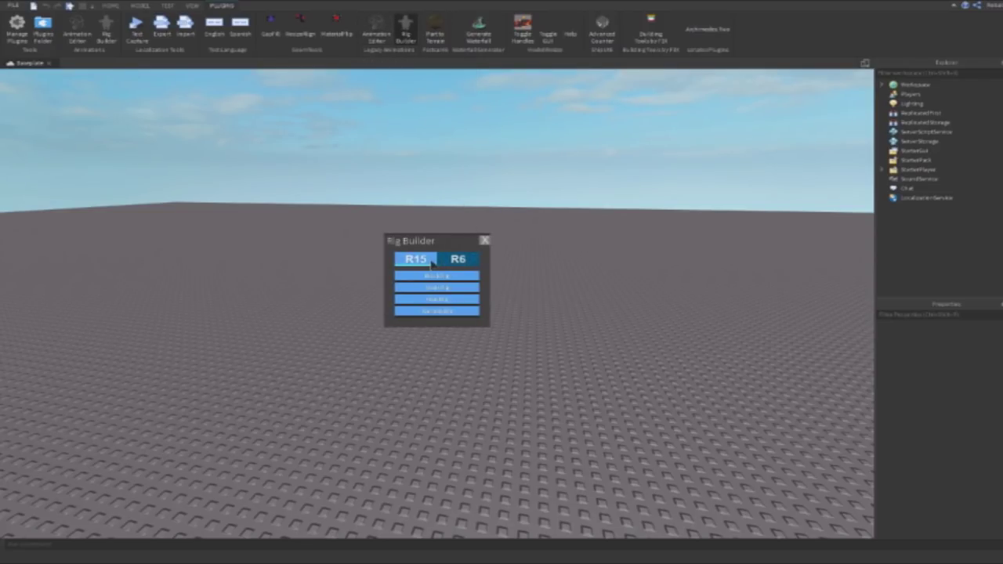
click(460, 261)
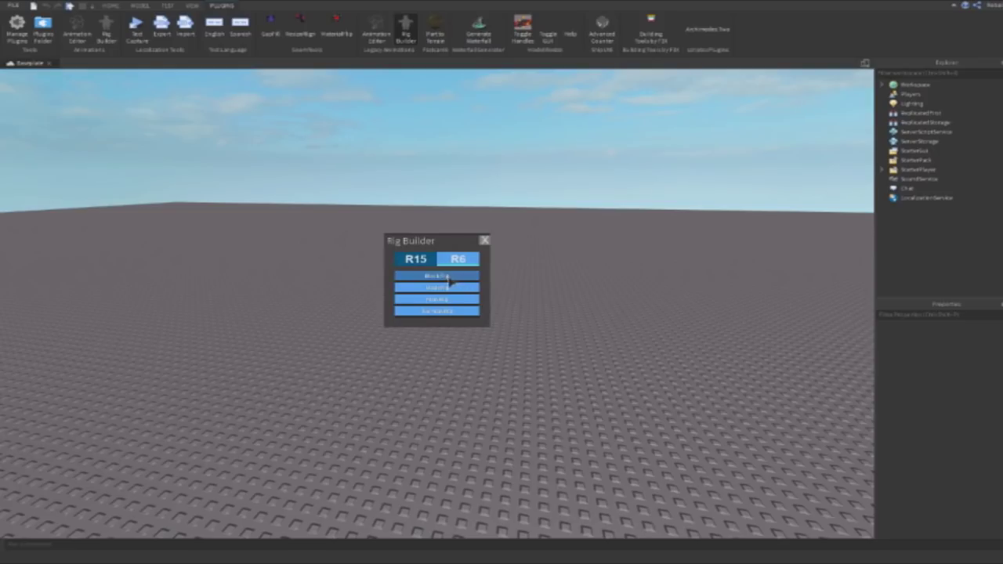
click(444, 274)
right_drag(446, 292, 446, 291)
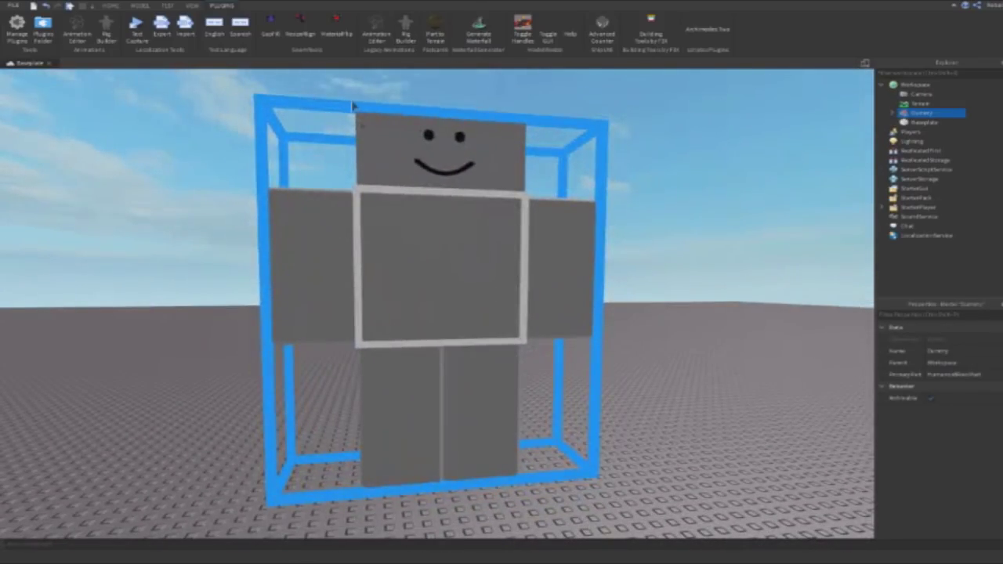
key(Delete)
Generate an R15 Block Rig with the Rig Builder and undo its insertion
click(406, 39)
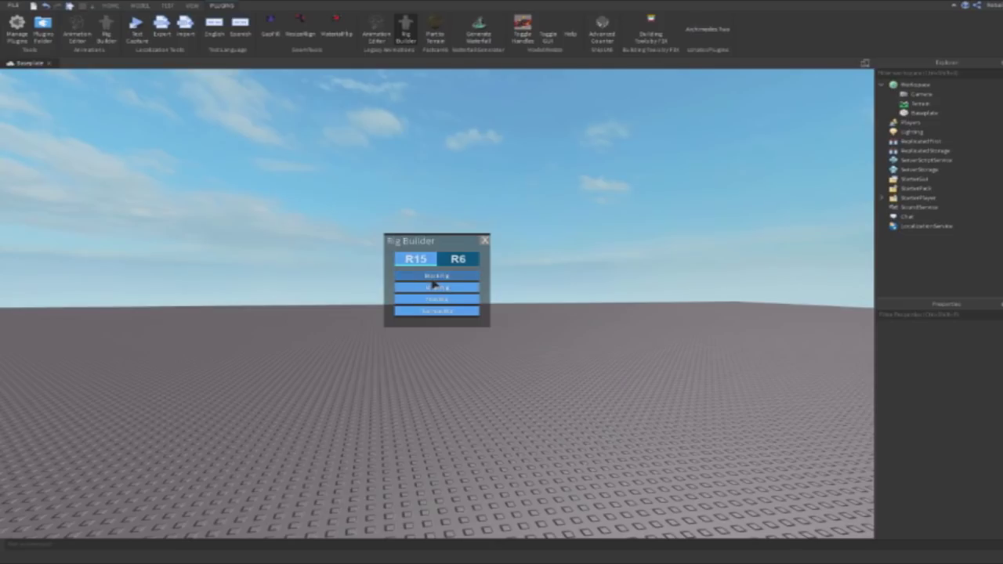
click(436, 286)
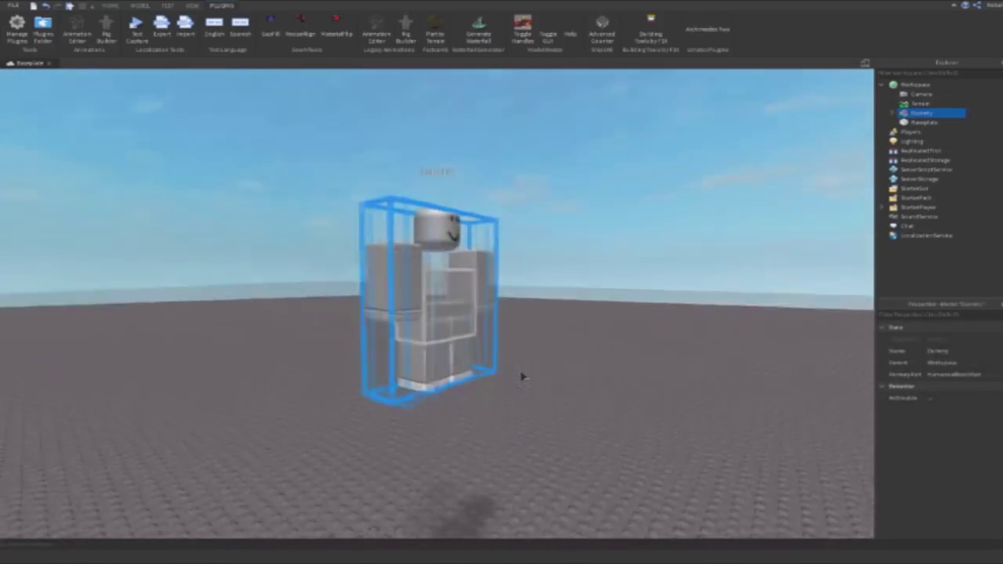
key(ctrl+z)
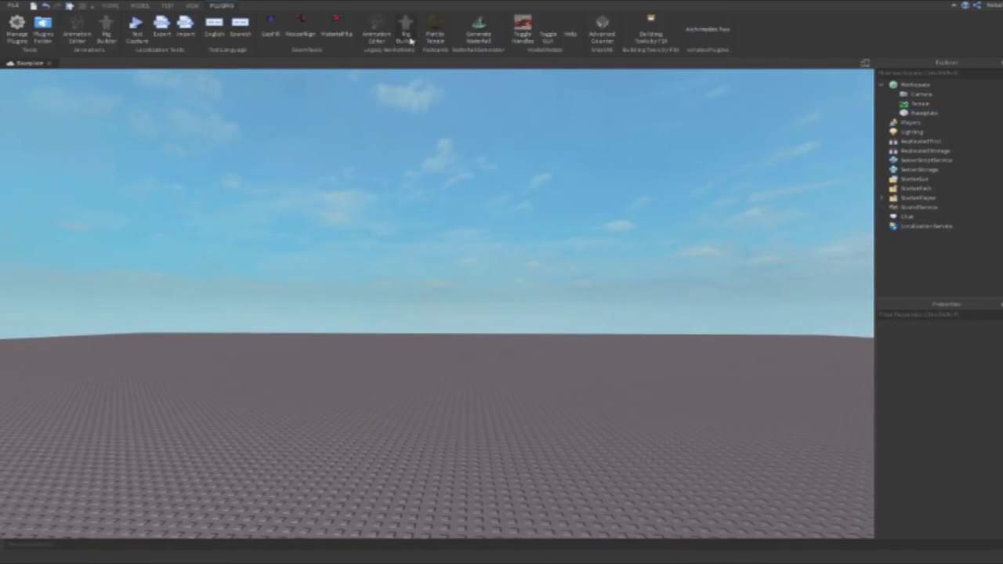
Generate an R15 Woman Rig and an R15 Man Rig with the Rig Builder
click(407, 39)
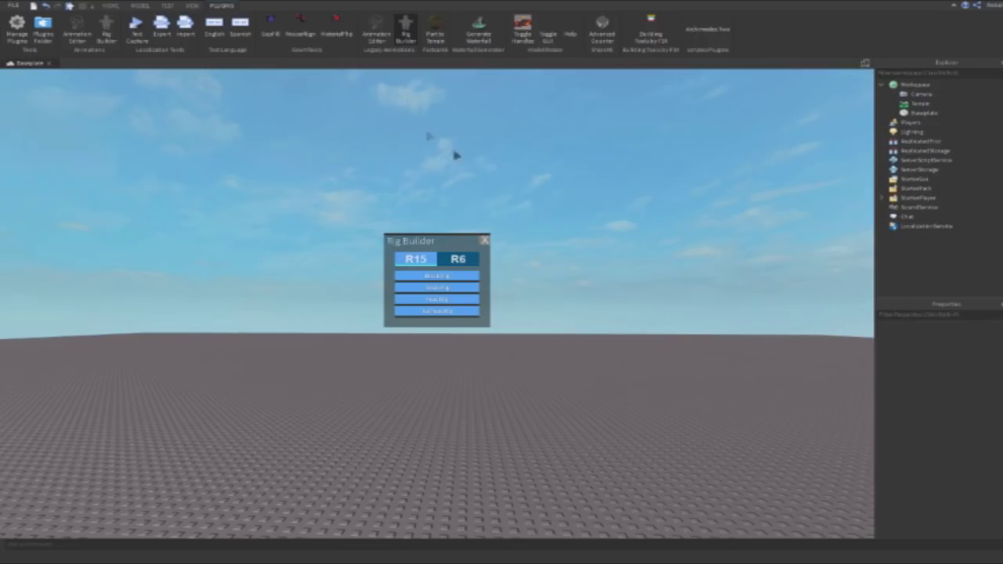
click(420, 322)
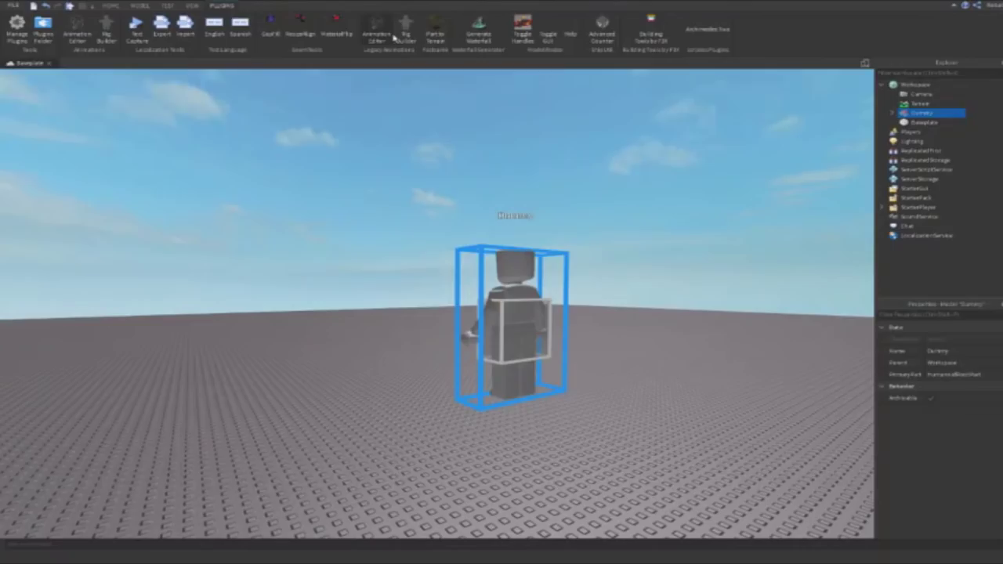
click(405, 36)
click(439, 299)
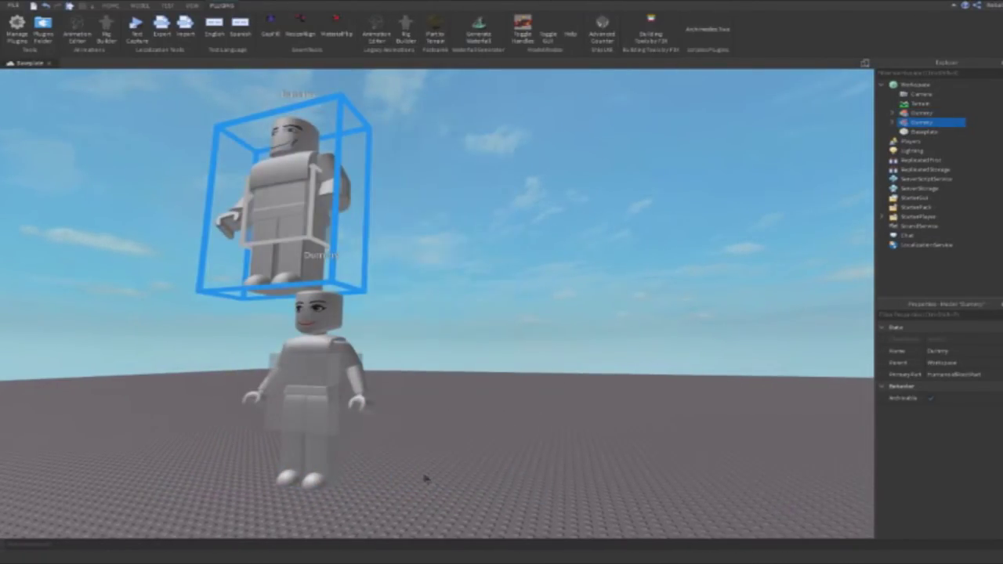
Add an R15 Mesh Rig to the stacked dummies and delete all of the rigs
click(405, 35)
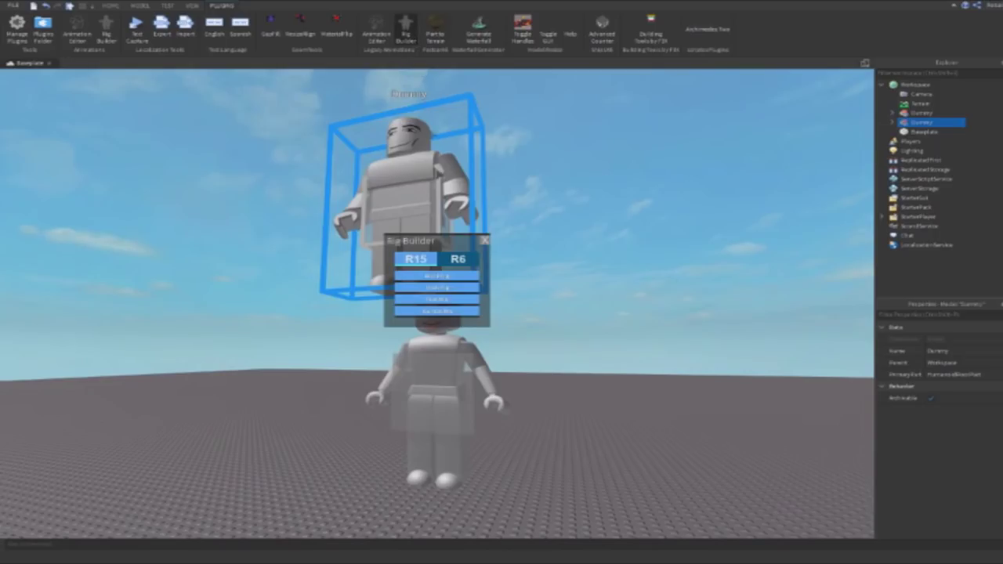
click(456, 288)
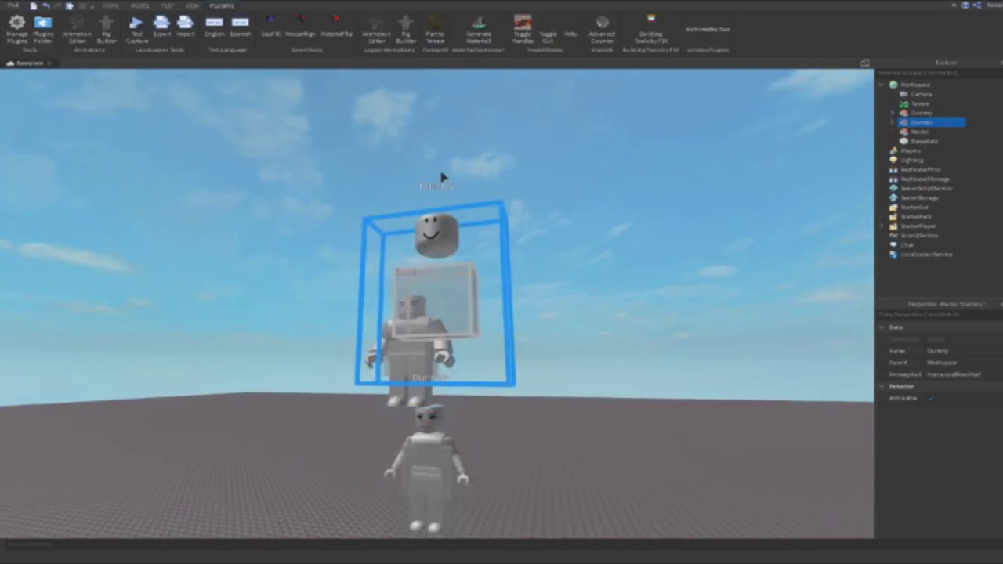
drag(492, 218, 365, 490)
key(Delete)
Generate a Mesh Rig in the empty scene and focus the camera on its front
click(404, 29)
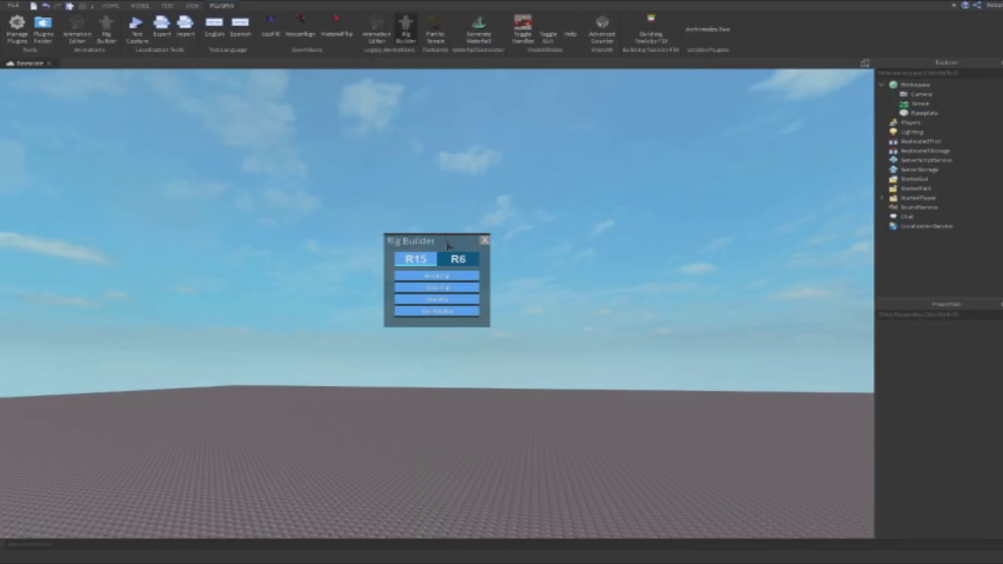
click(452, 291)
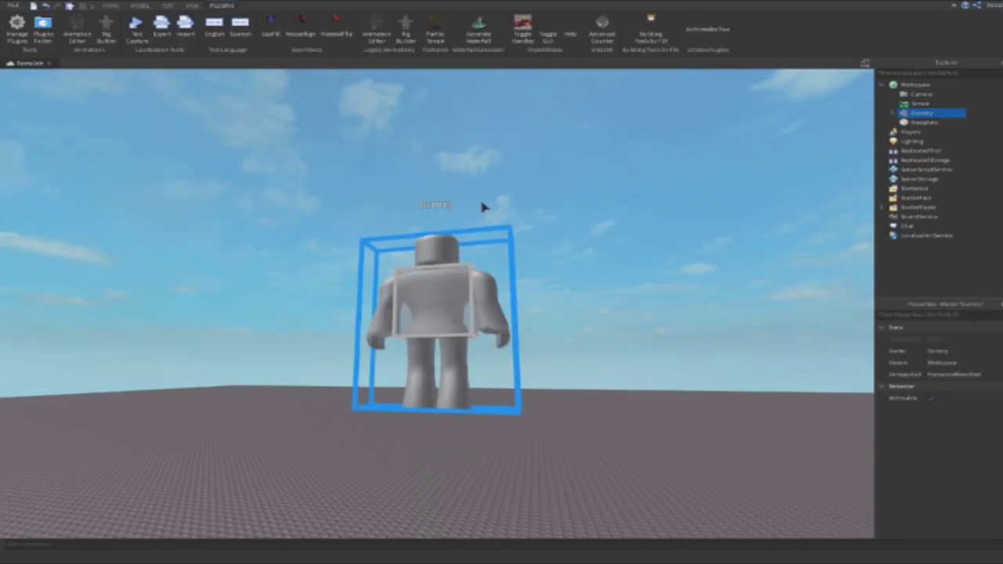
right_drag(482, 206, 478, 208)
key(f)
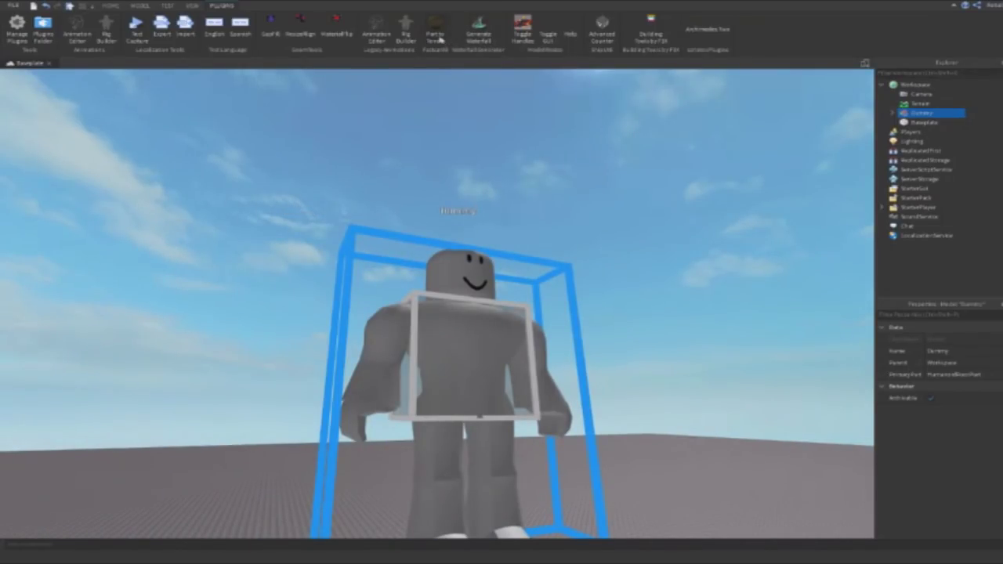
Generate an R6 Man Rig and an R6 Woman Rig with the Rig Builder
click(404, 30)
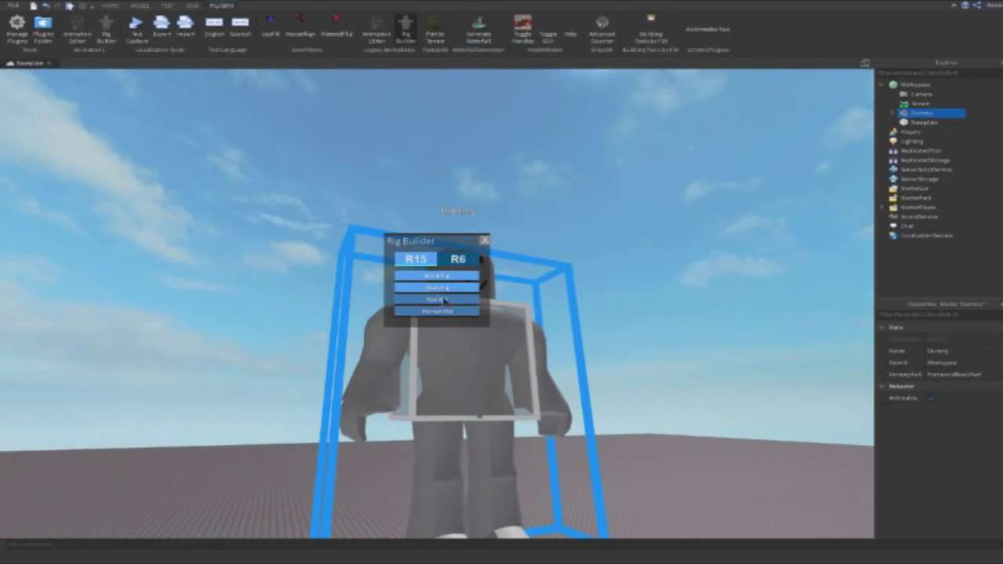
click(458, 259)
click(448, 301)
key(f)
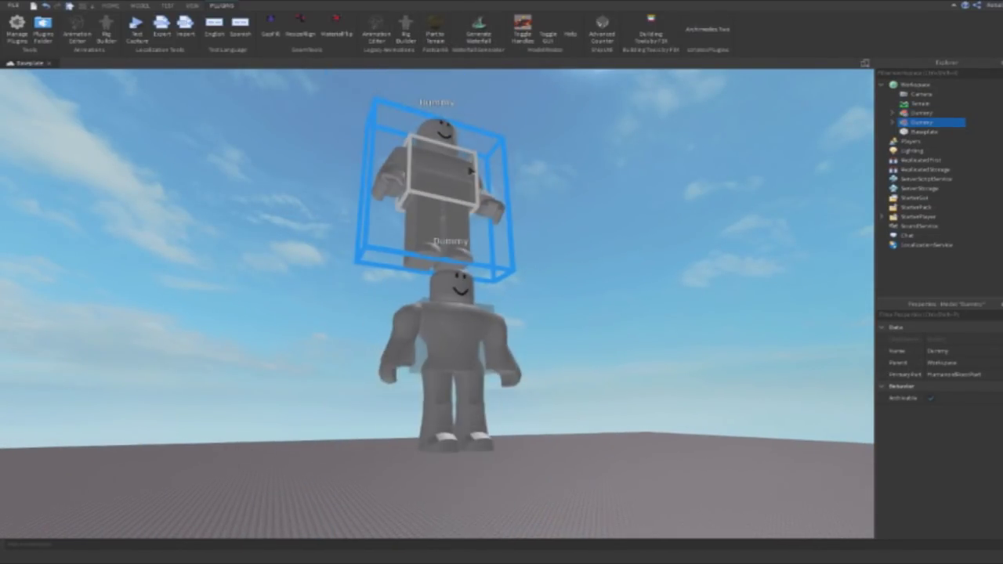
click(405, 38)
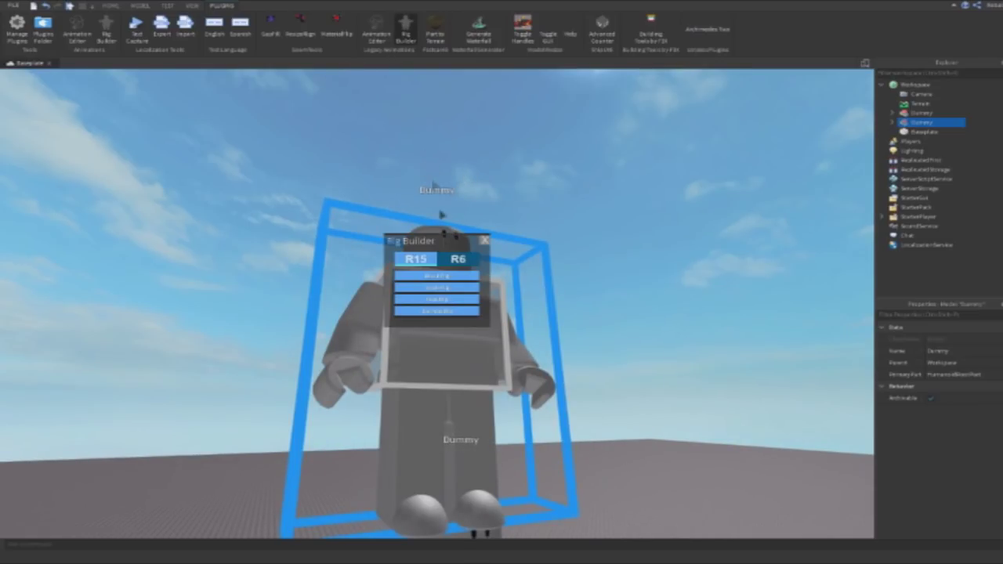
click(459, 259)
click(457, 312)
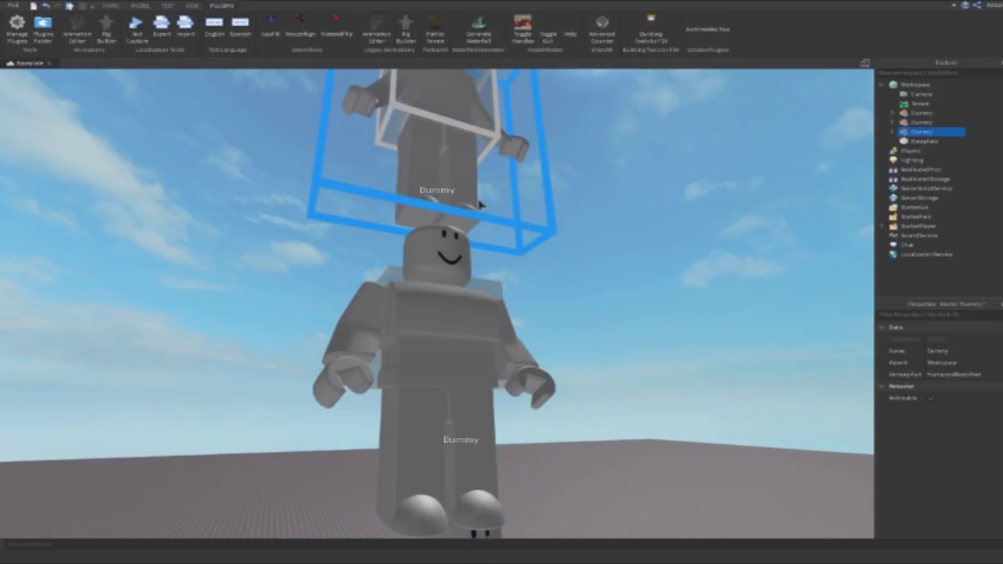
Select the three stacked dummies together and delete them
scroll(478, 204, down, 5)
key(ctrl+2)
drag(516, 101, 390, 435)
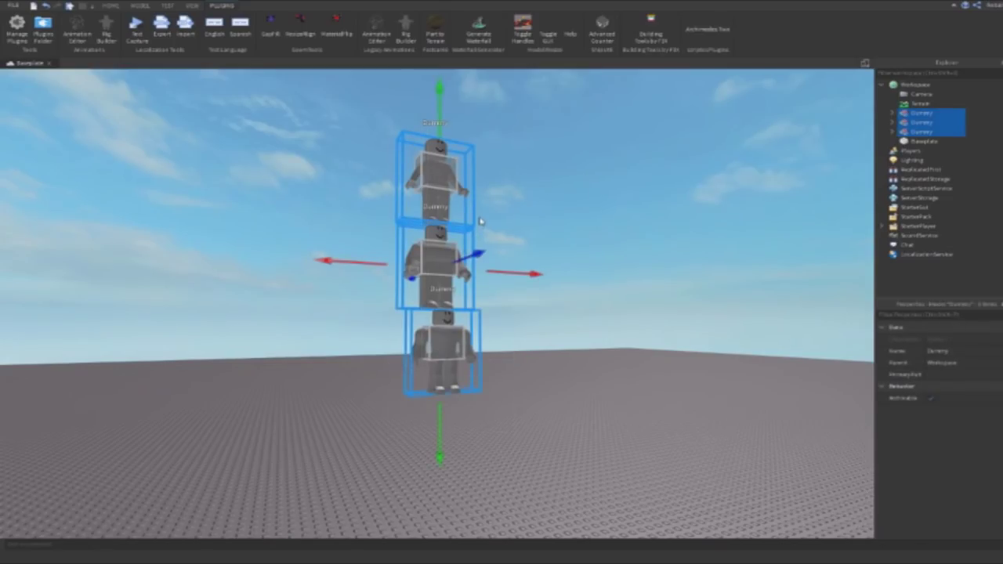
key(Delete)
Generate an R15 Block Rig on the empty baseplate
click(405, 35)
click(419, 275)
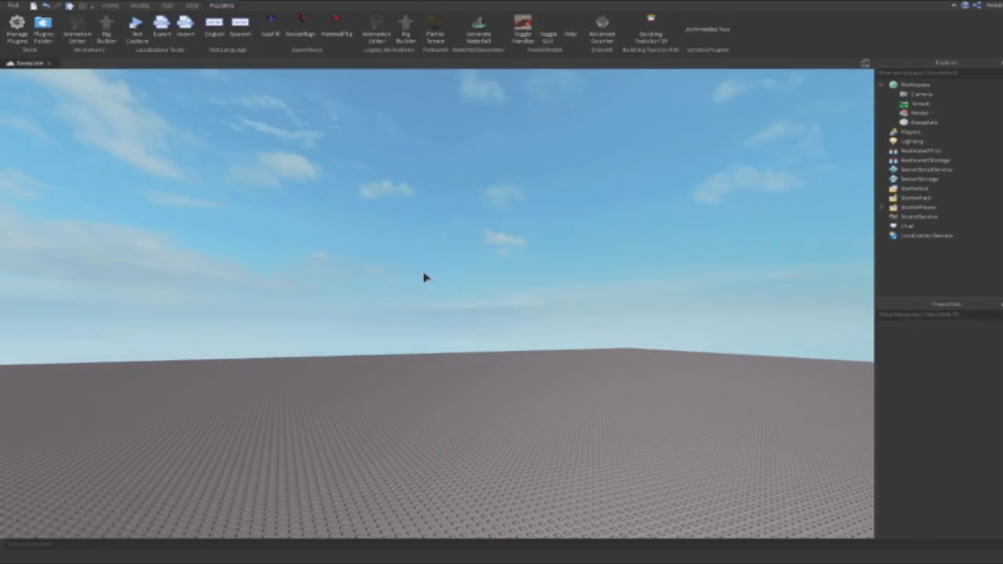
scroll(460, 400, down, 8)
right_drag(460, 400, 458, 423)
scroll(451, 376, up, 10)
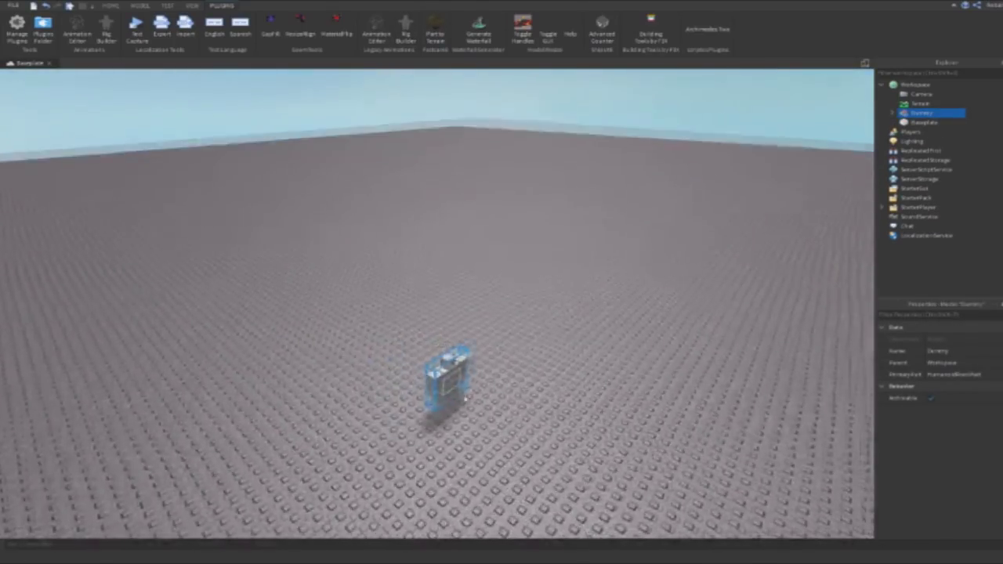
right_drag(447, 306, 398, 274)
Generate an R6 Block Rig, place it beside the R15 dummy and clear the selection
click(404, 41)
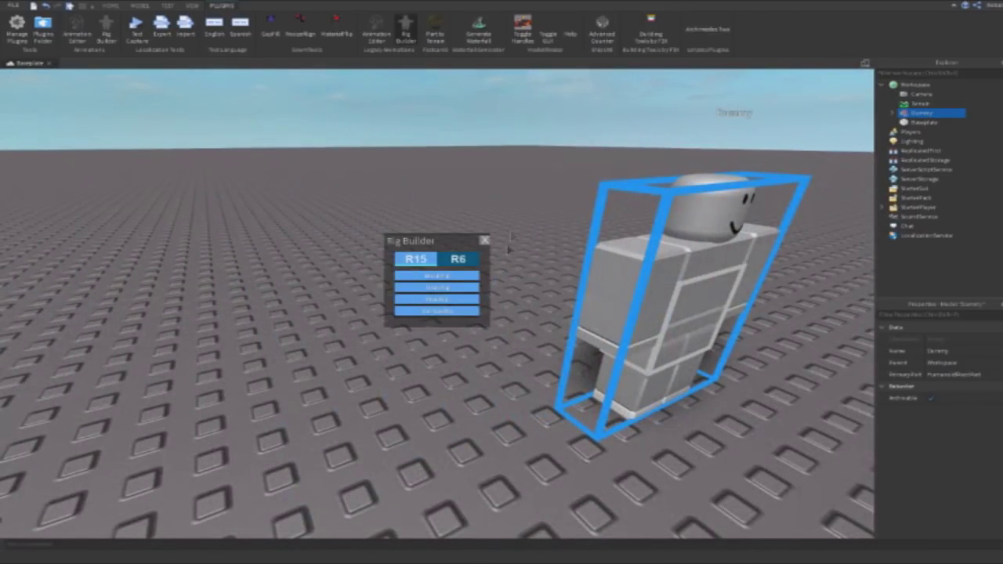
click(459, 259)
click(457, 275)
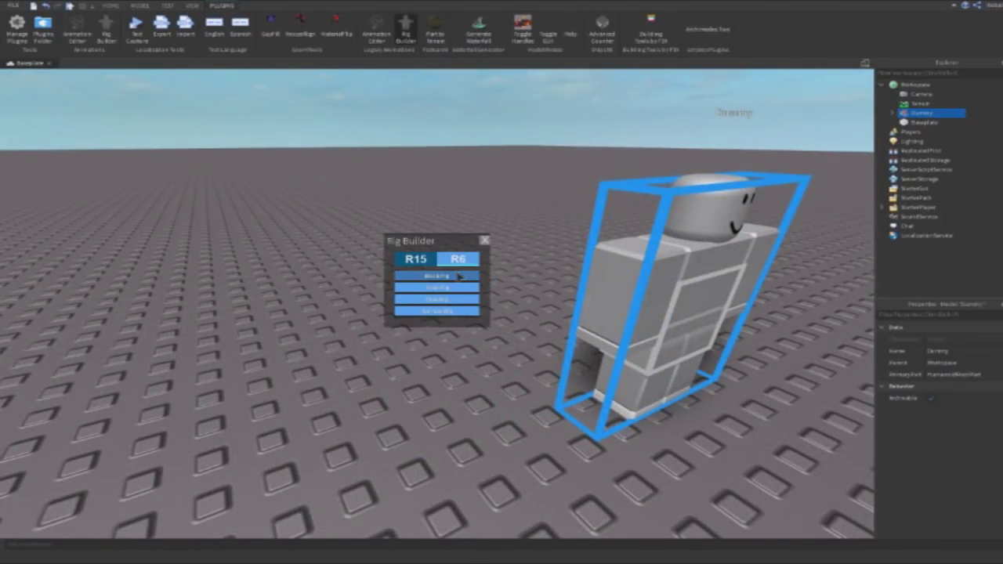
drag(412, 272, 319, 393)
click(383, 403)
mouse_move(383, 403)
right_down()
mouse_move(378, 391)
mouse_move(401, 395)
right_up()
key(w)
key(d)
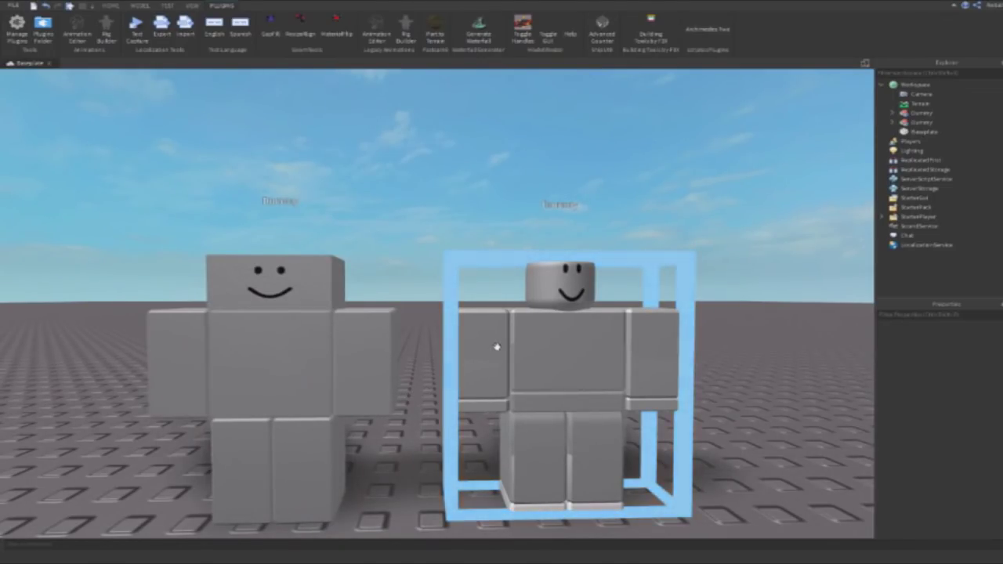
click(361, 331)
click(387, 252)
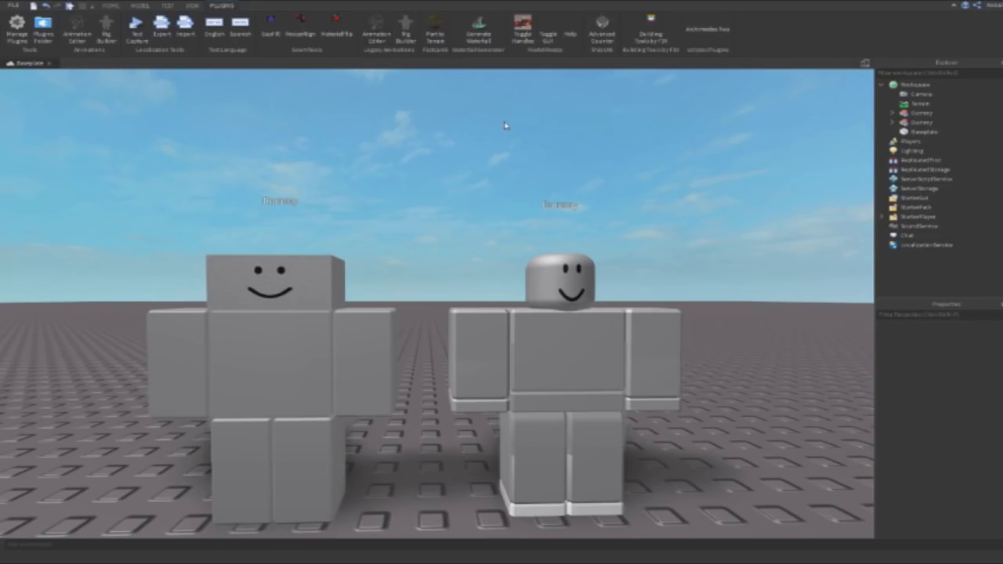
Start the legacy Animation Editor and choose the R6 block dummy as the rig to animate
click(368, 28)
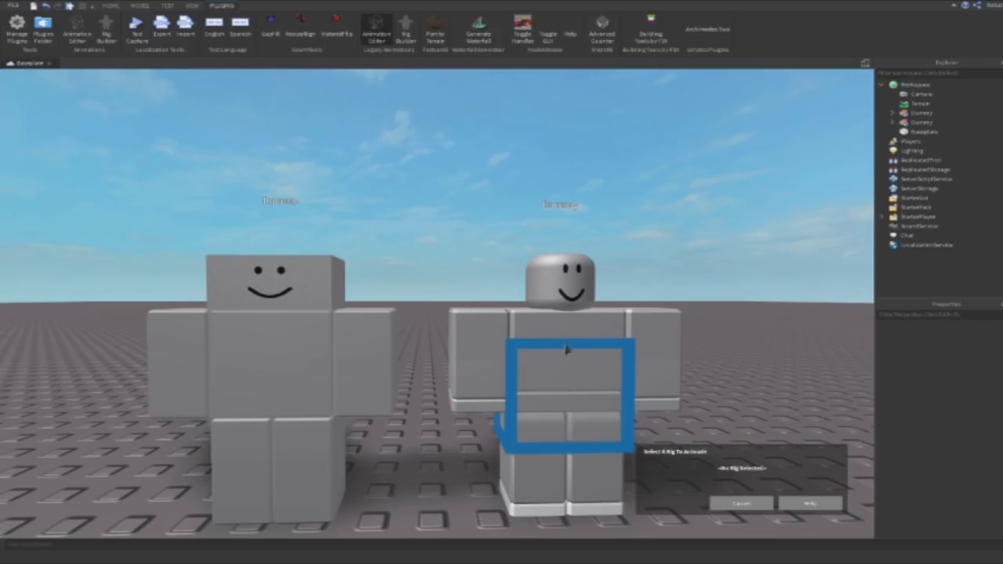
click(327, 345)
right_drag(495, 358, 497, 358)
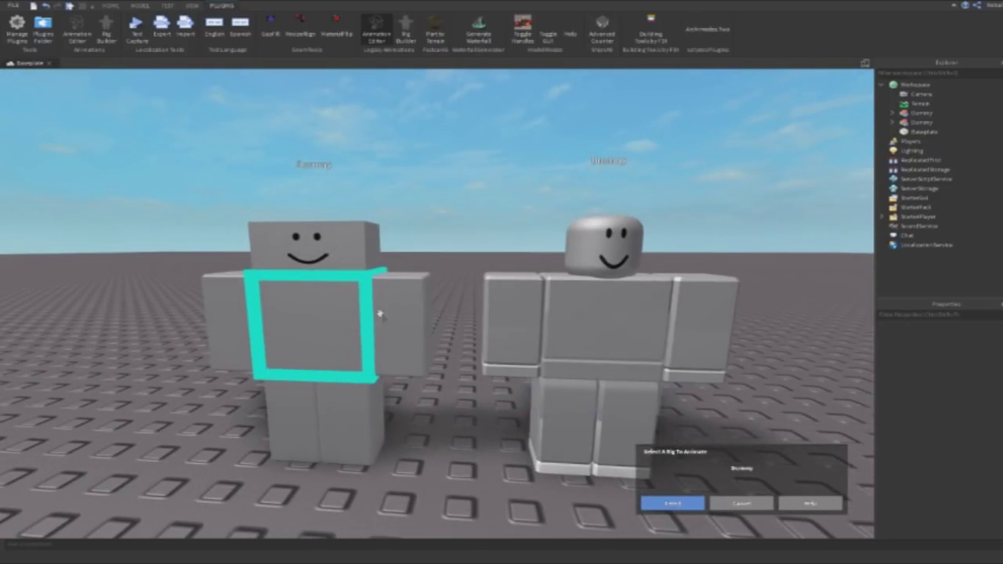
click(379, 314)
key(f)
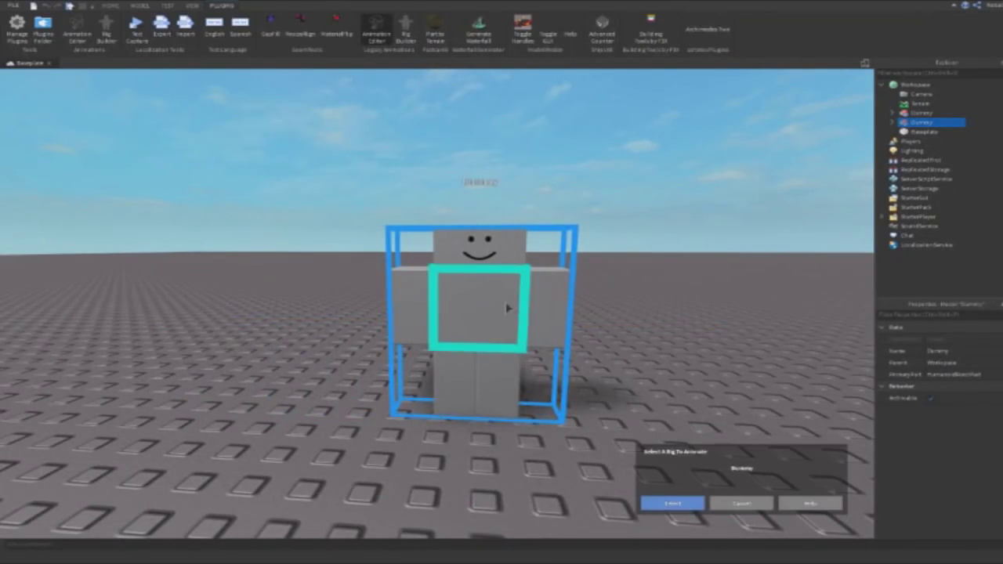
click(670, 503)
Collapse the ribbon to give the viewport and animation timeline more room
right_drag(522, 332, 506, 256)
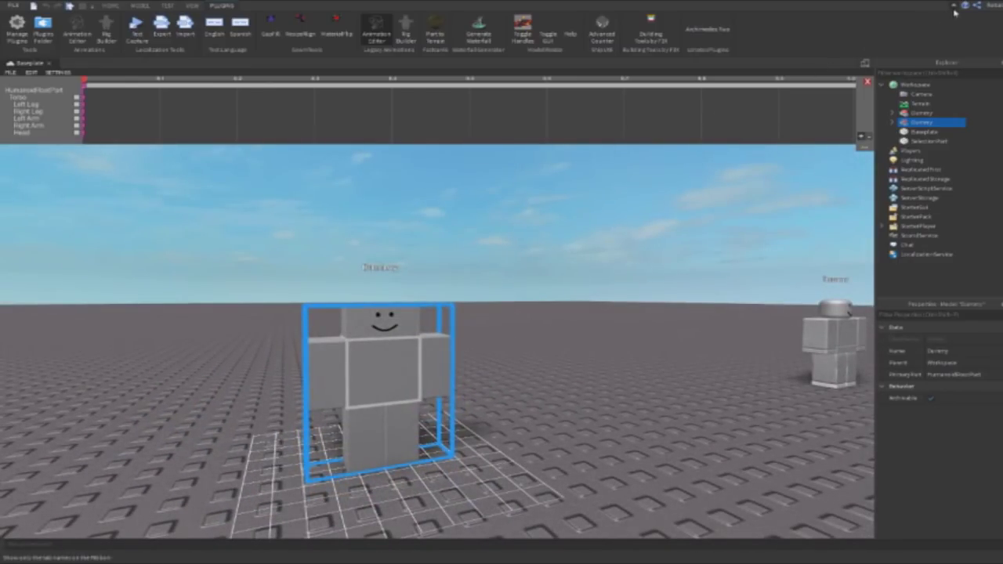
click(868, 43)
scroll(632, 230, up, 4)
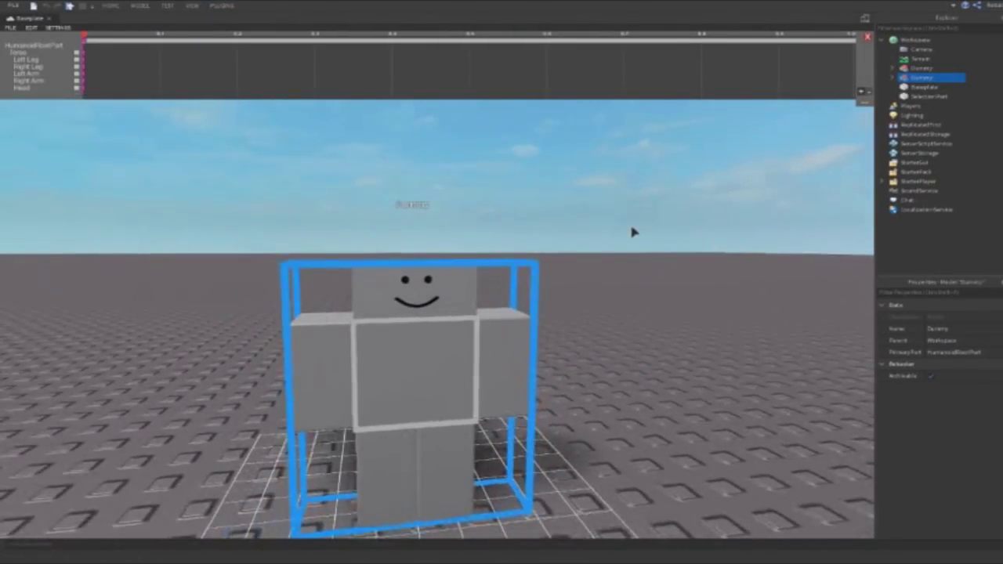
Select the R6 dummy's left arm in the viewport to bring up its rotation handles
key(q)
right_drag(633, 233, 633, 233)
key(a)
key(e)
key(q)
right_drag(491, 284, 490, 283)
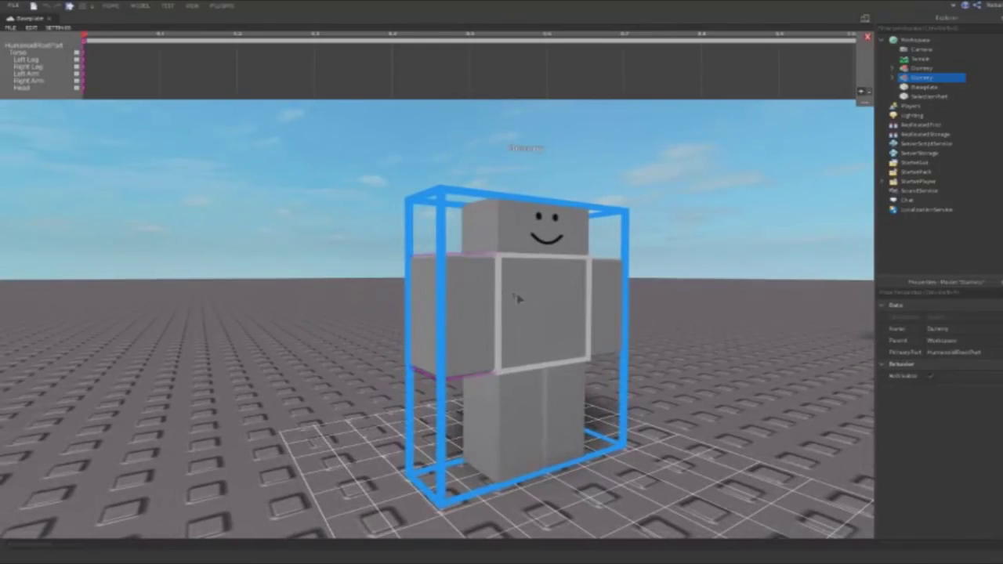
click(519, 299)
click(500, 242)
click(604, 296)
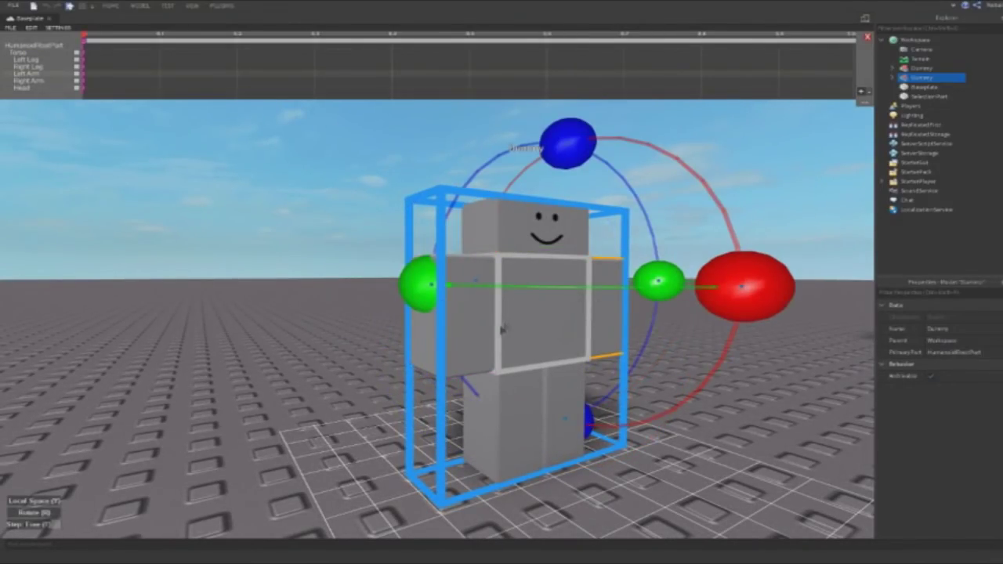
Rotate the R6 dummy's right arm upward, then start a new animation and discard the unsaved pose
right_drag(504, 329, 453, 186)
drag(423, 154, 430, 256)
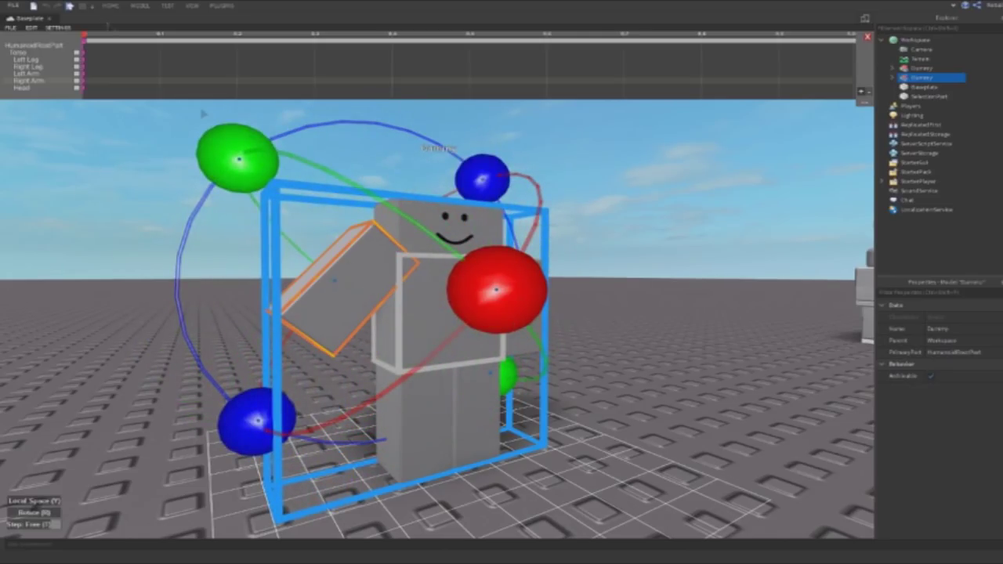
click(11, 28)
click(27, 57)
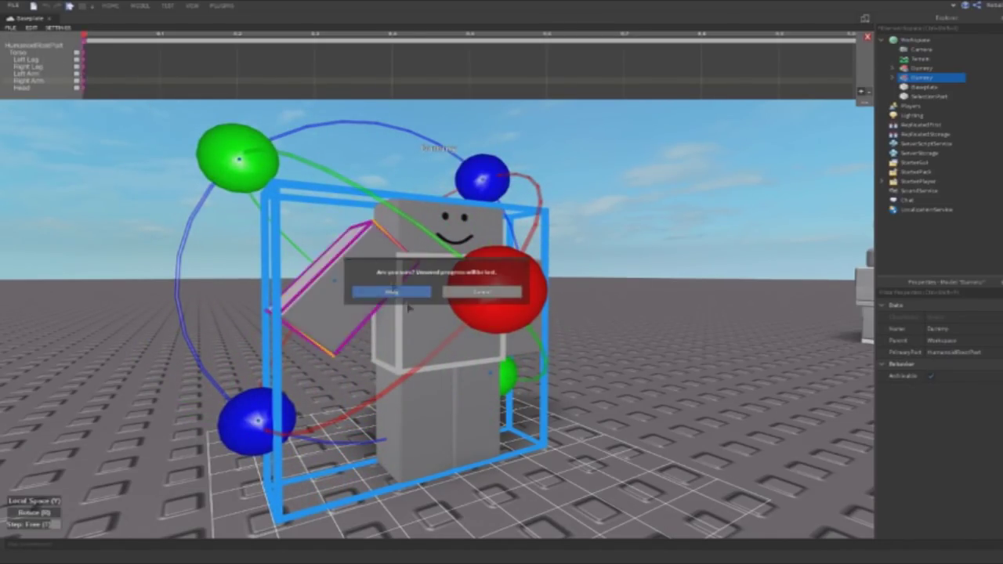
click(382, 293)
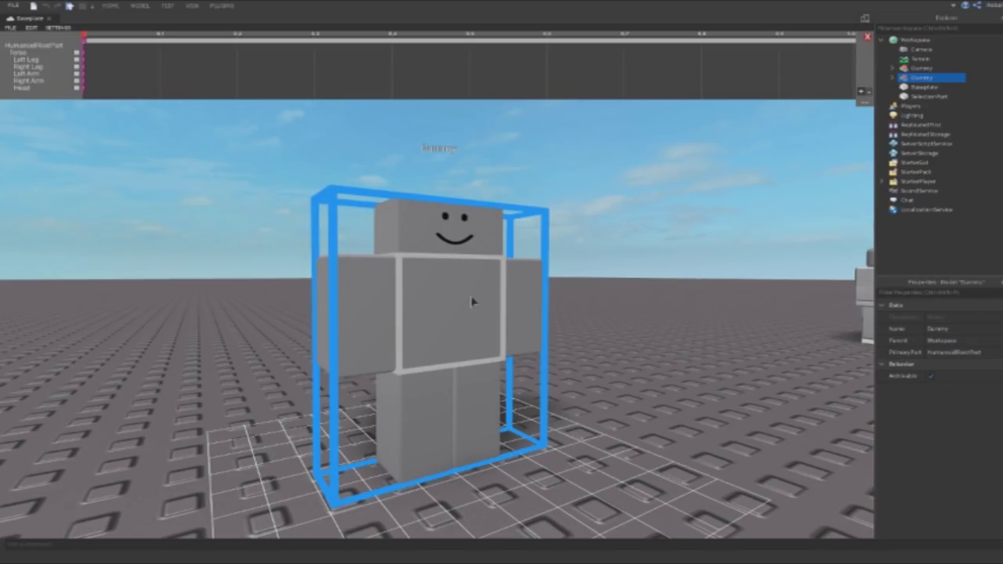
Examine the animation editor's file and edit commands and its settings for interpolation, tooltips and snap increments
click(11, 28)
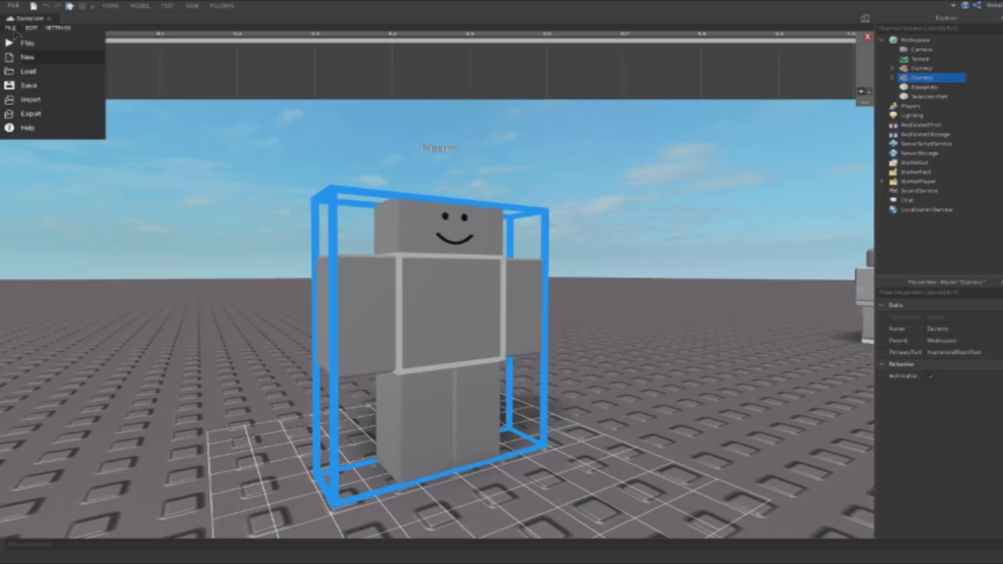
click(32, 28)
click(58, 28)
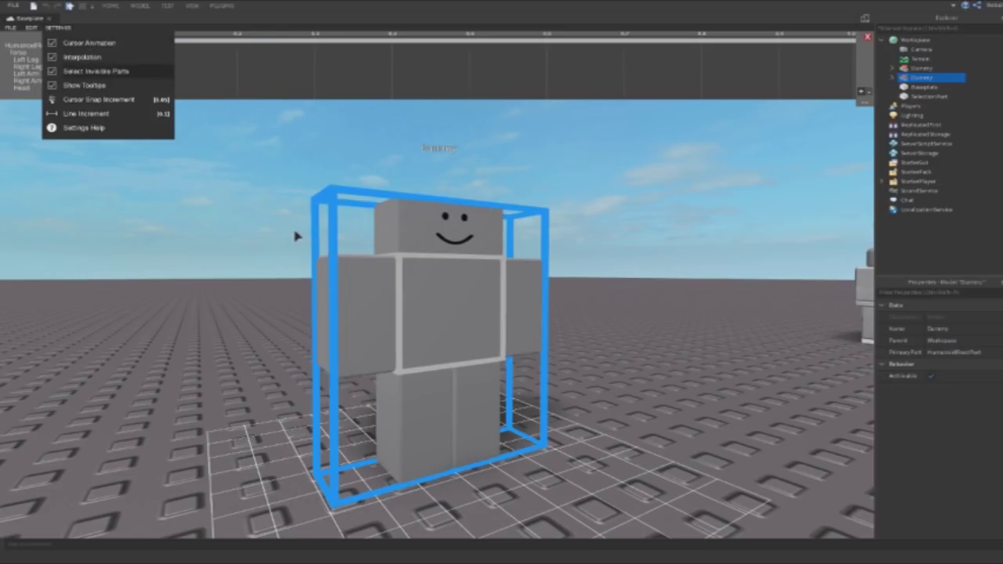
right_drag(302, 189, 302, 188)
click(241, 169)
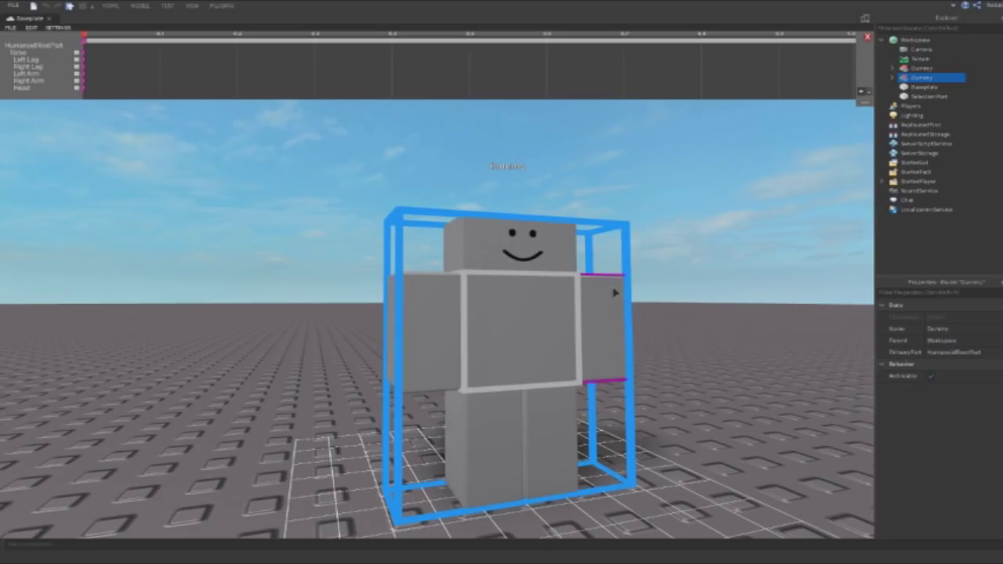
Select the dummy's right arm, switch its handles to world space and rotate the arm
click(457, 309)
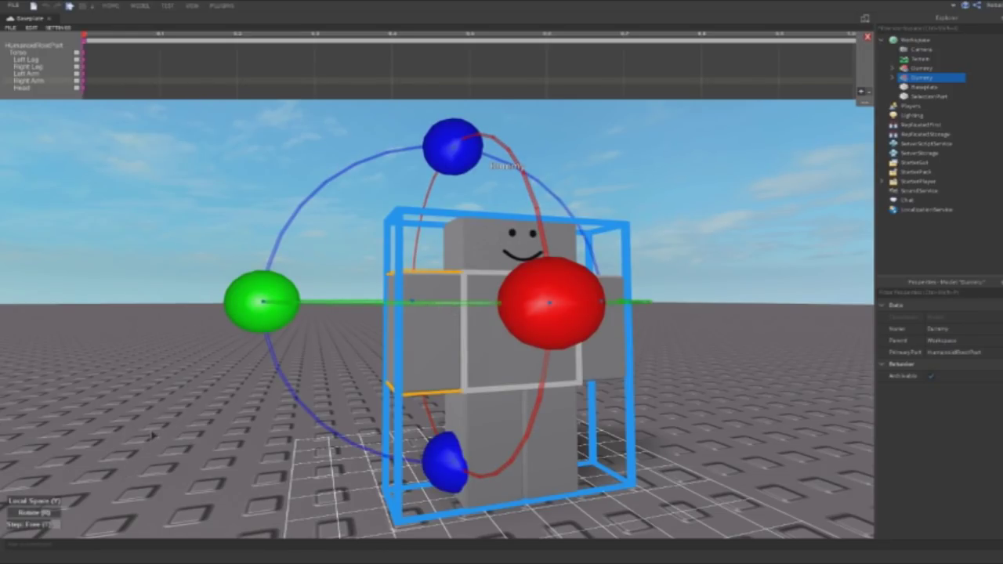
key(ctrl+l)
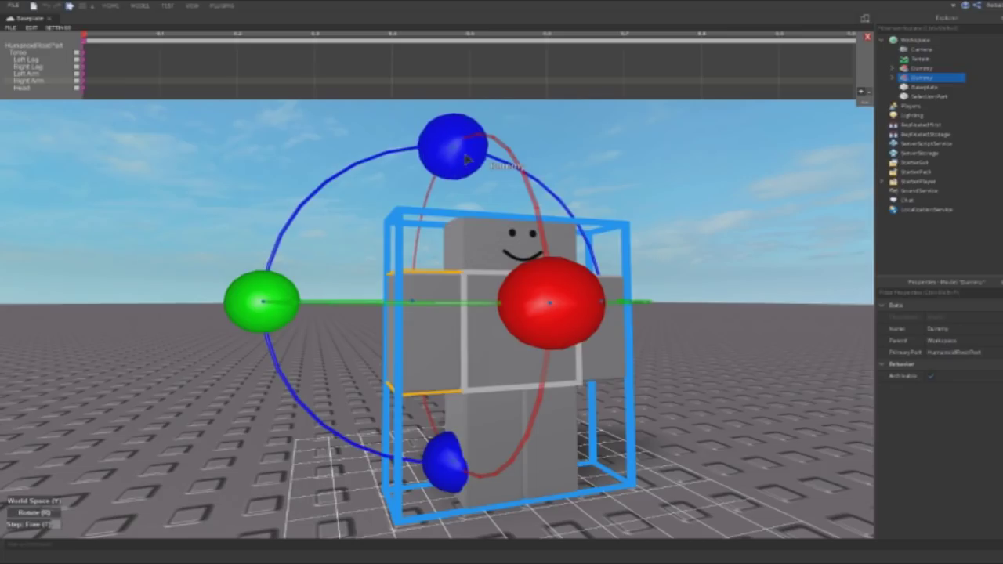
drag(467, 159, 607, 276)
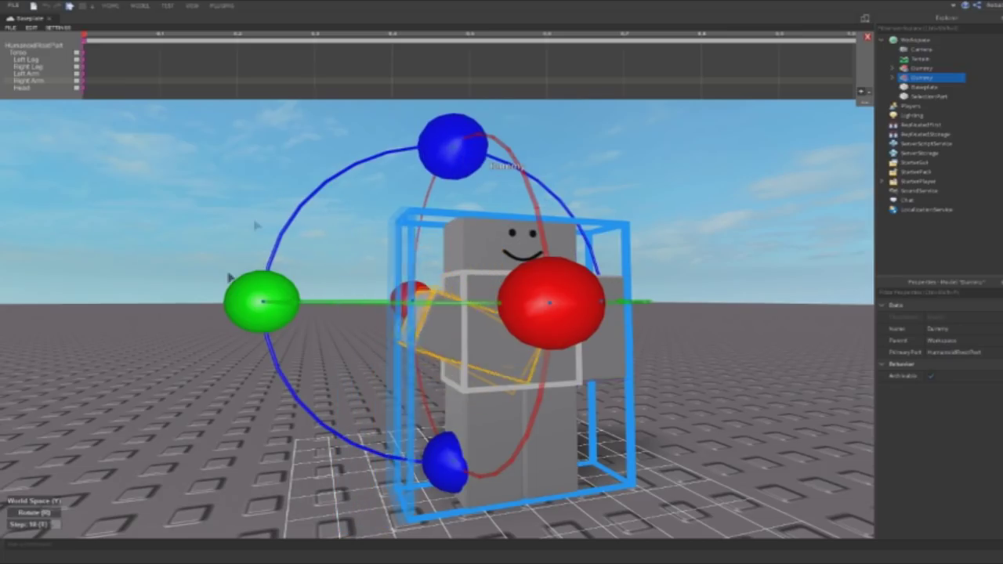
Rotate the right arm in fixed step increments and return it to its rest position
drag(229, 275, 306, 415)
key(y)
key(y)
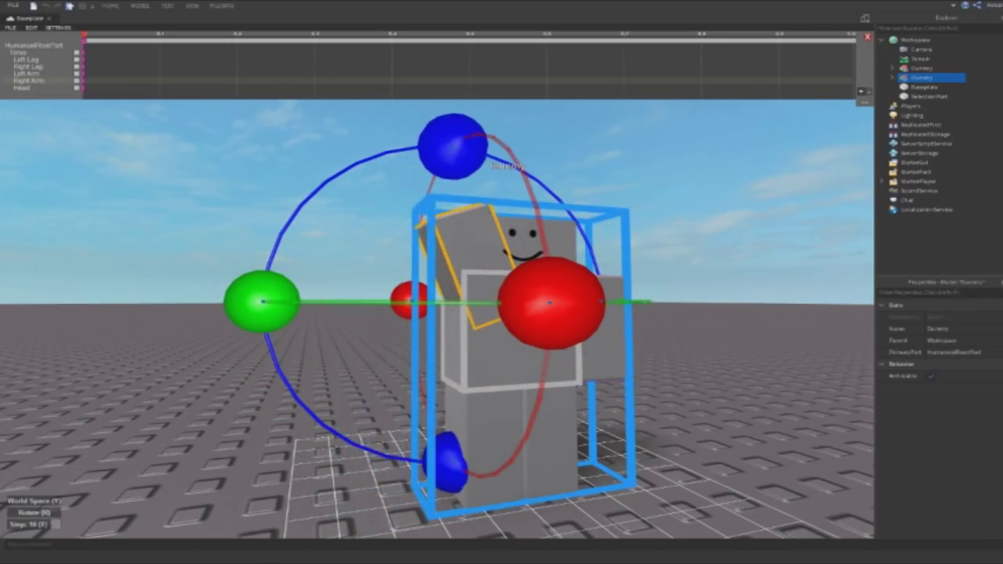
drag(462, 152, 465, 99)
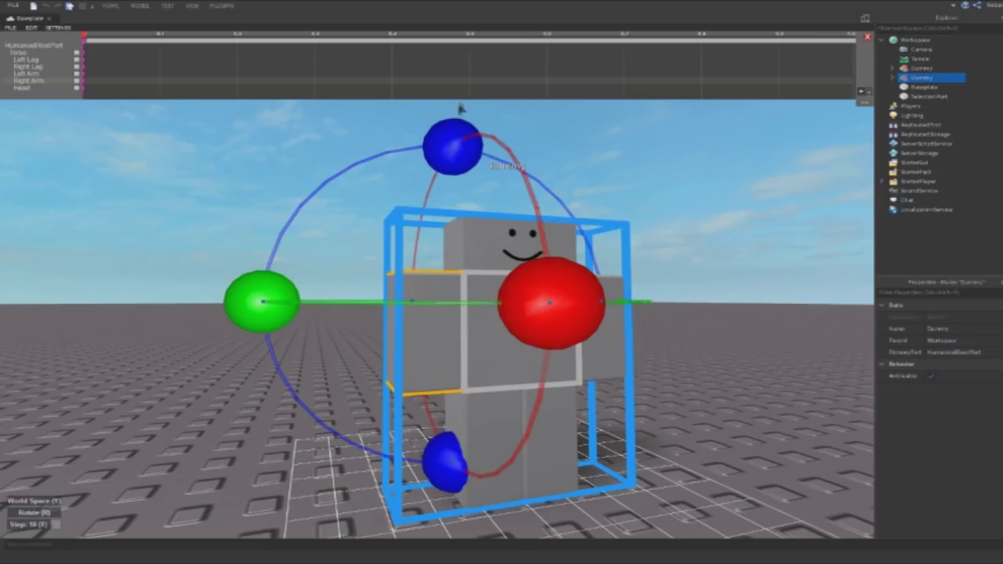
Switch the right arm to move mode with free stepping and move it sideways, far away from the torso
right_drag(461, 138, 461, 139)
key(r)
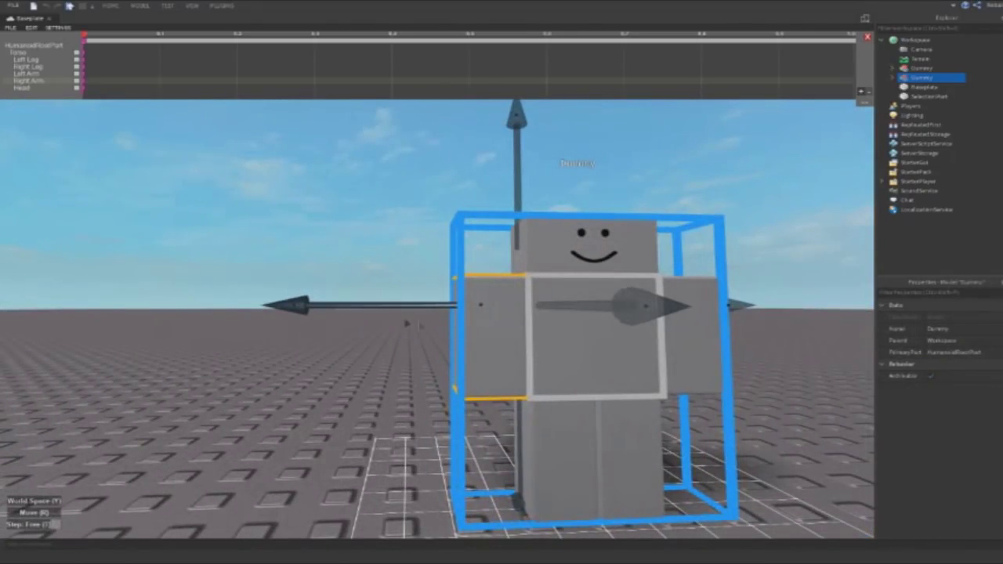
key(t)
key(a)
drag(372, 318, 443, 319)
key(t)
key(a)
key(t)
key(s)
key(w)
key(d)
key(a)
key(d)
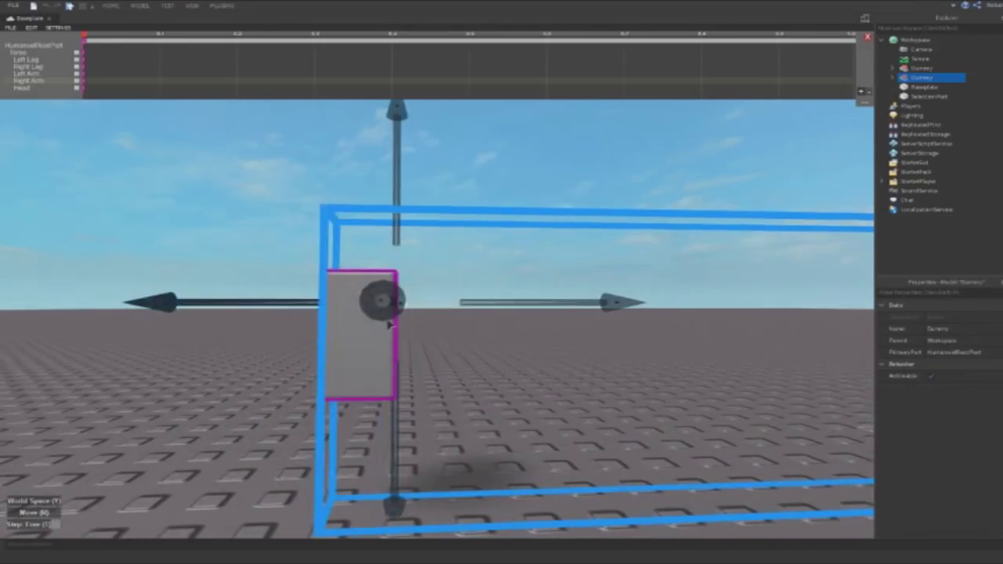
Set a custom step interval of 55 for moving the detached right arm
mouse_move(387, 325)
right_down()
mouse_move(452, 331)
mouse_move(380, 309)
right_up()
key(w)
key(s)
key(w)
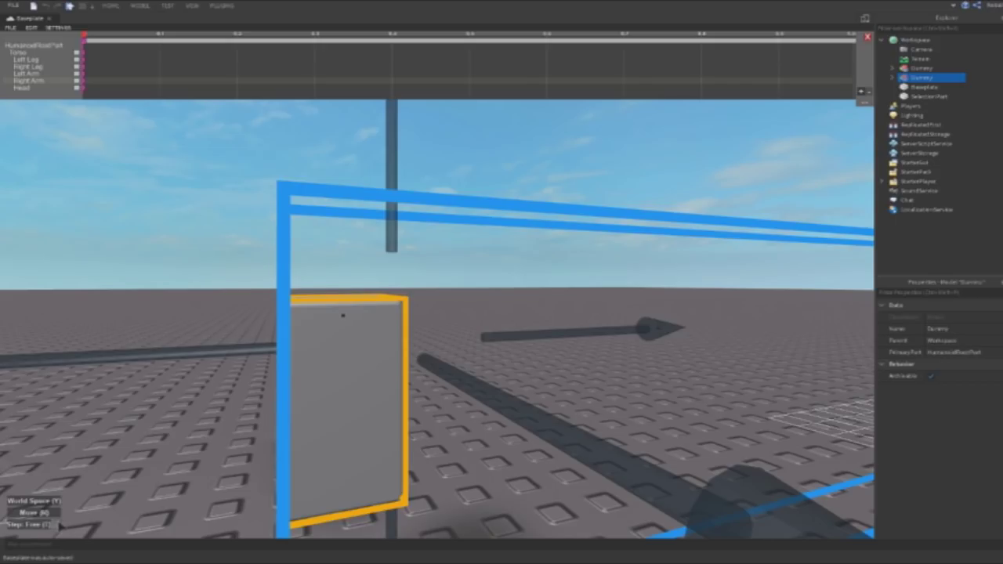
click(53, 523)
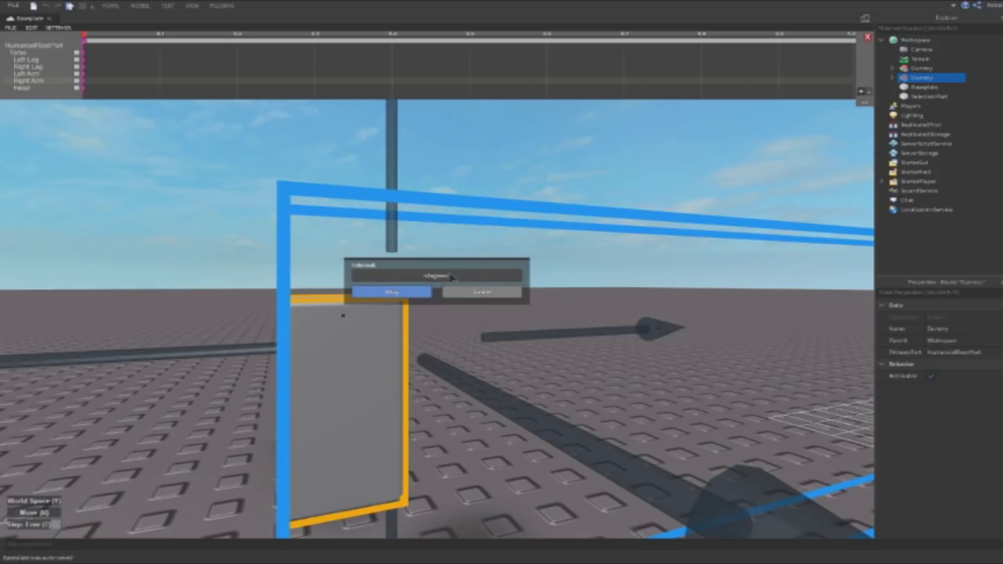
click(453, 277)
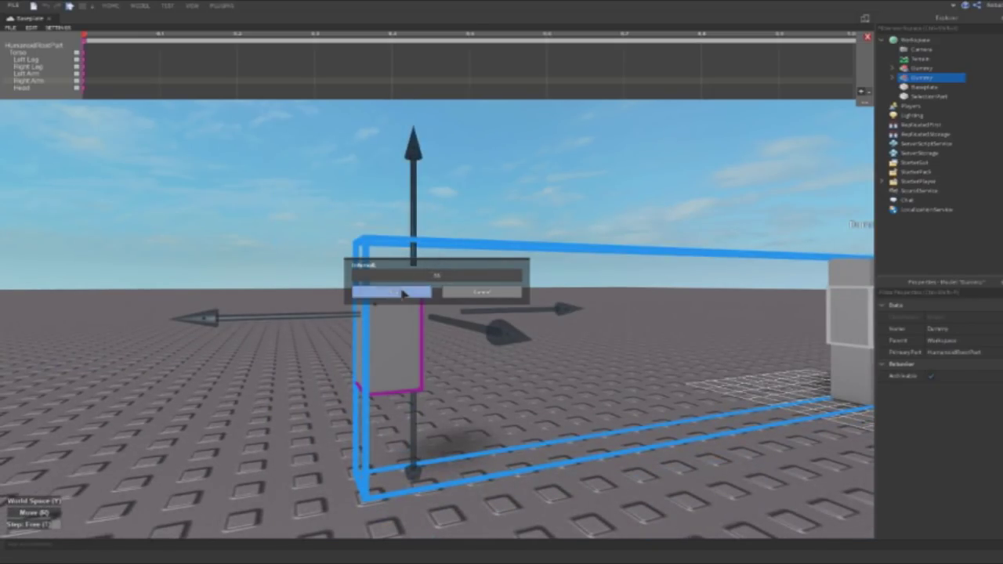
click(394, 290)
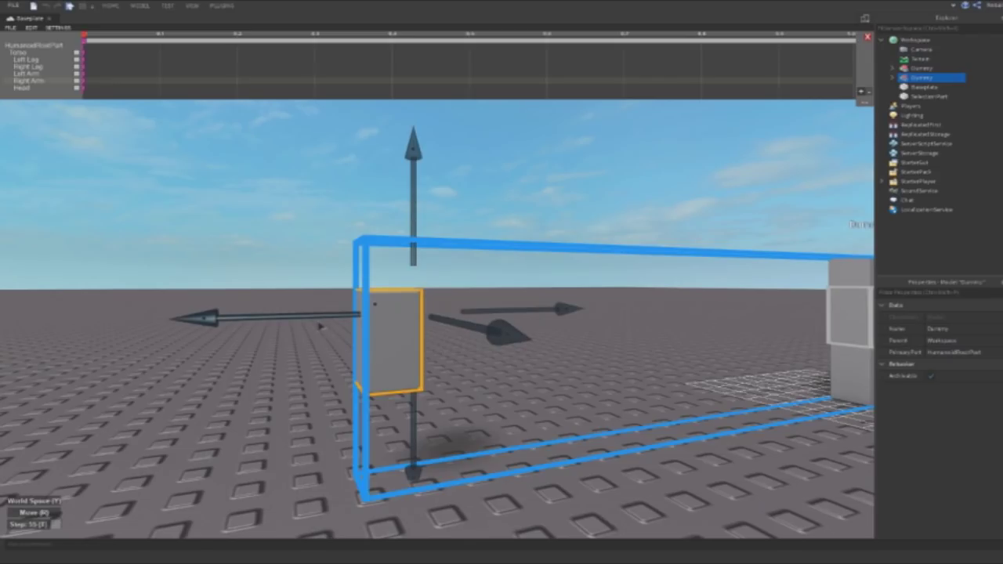
Start a new animation, discarding the displaced arm pose, and clear the dummy's selection
scroll(80, 347, down, 6)
right_drag(81, 347, 110, 459)
key(w)
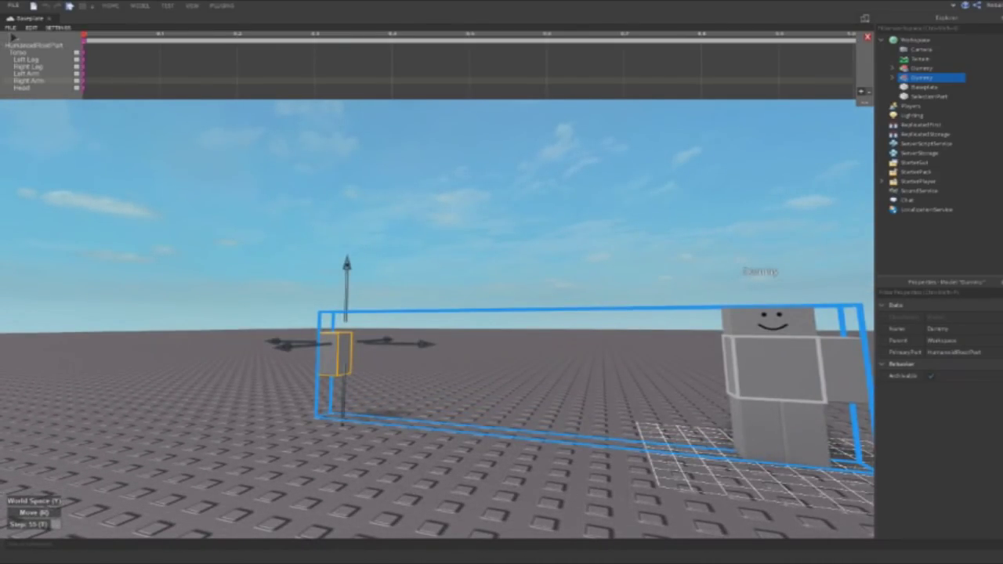
click(12, 36)
click(79, 72)
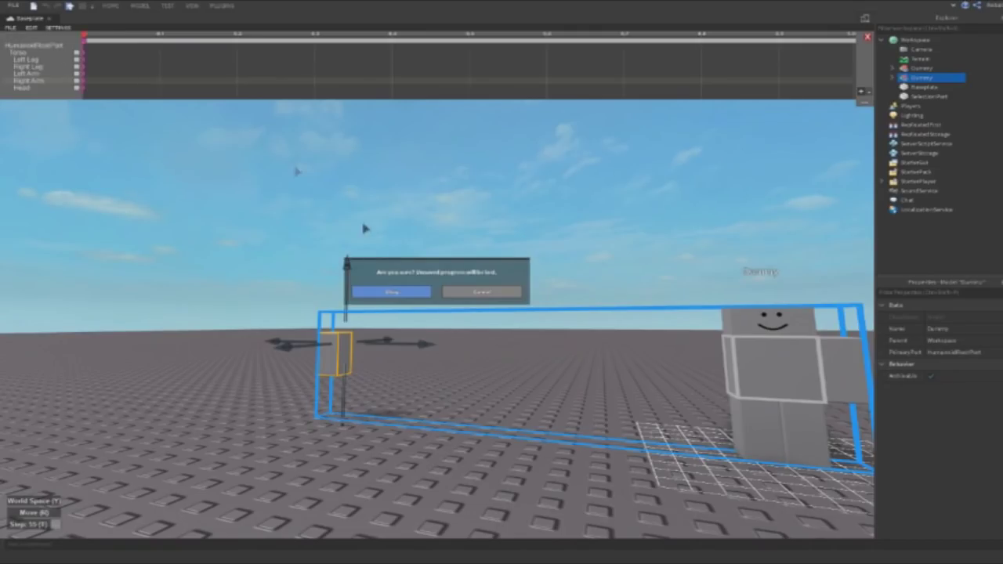
click(405, 298)
right_drag(404, 298, 410, 290)
key(w)
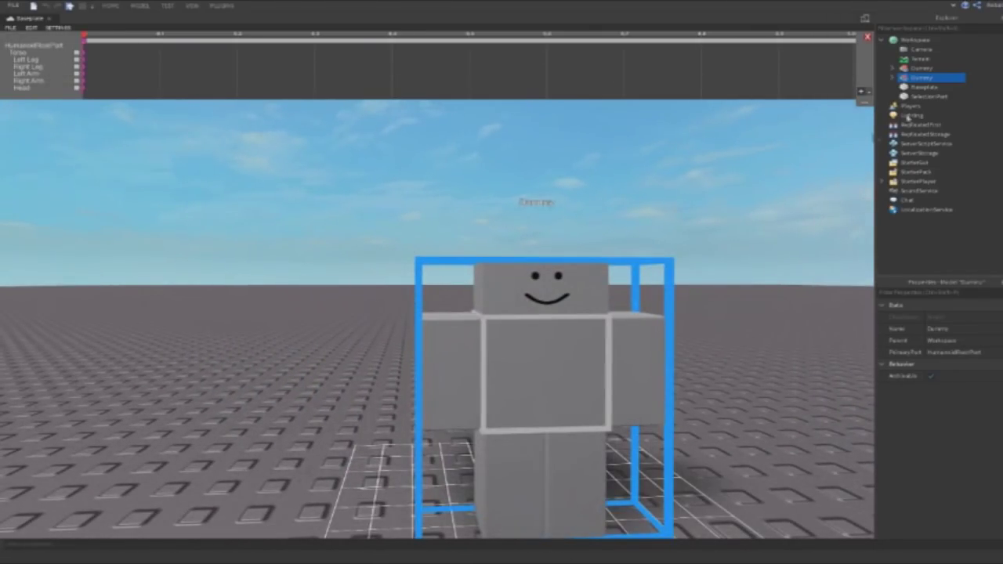
click(984, 84)
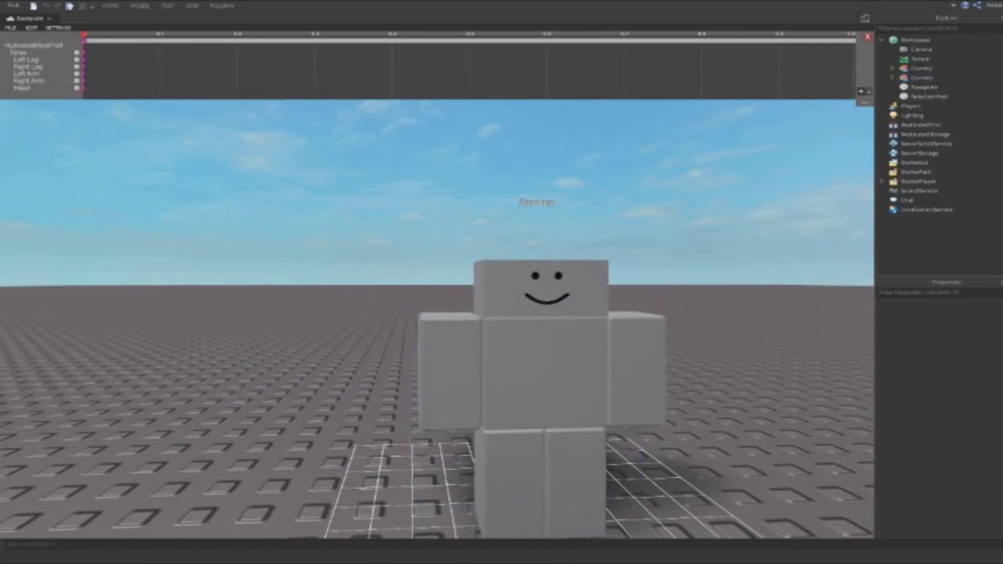
Inspect the dialogs for loading and saving an animation, cancelling each one
click(13, 29)
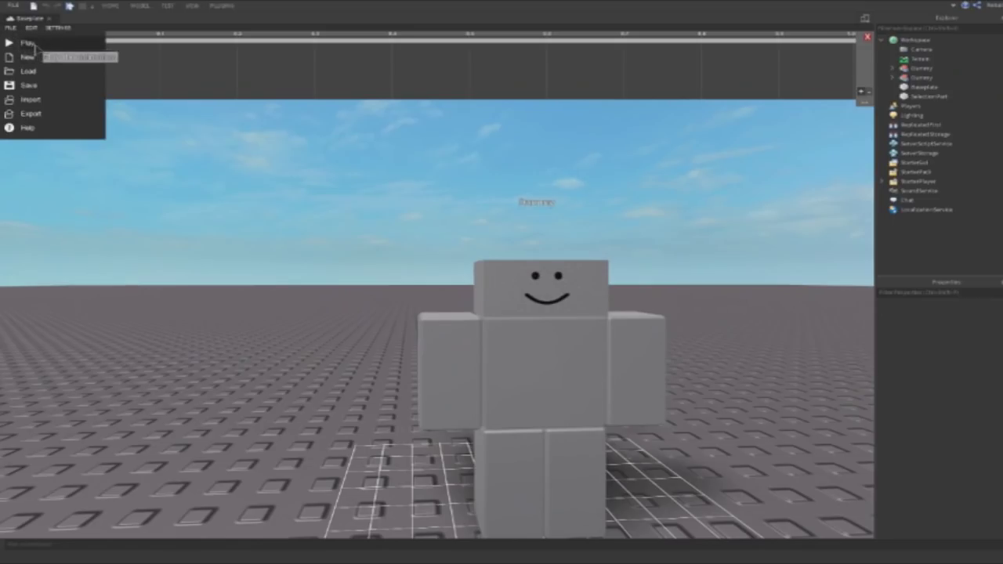
click(70, 71)
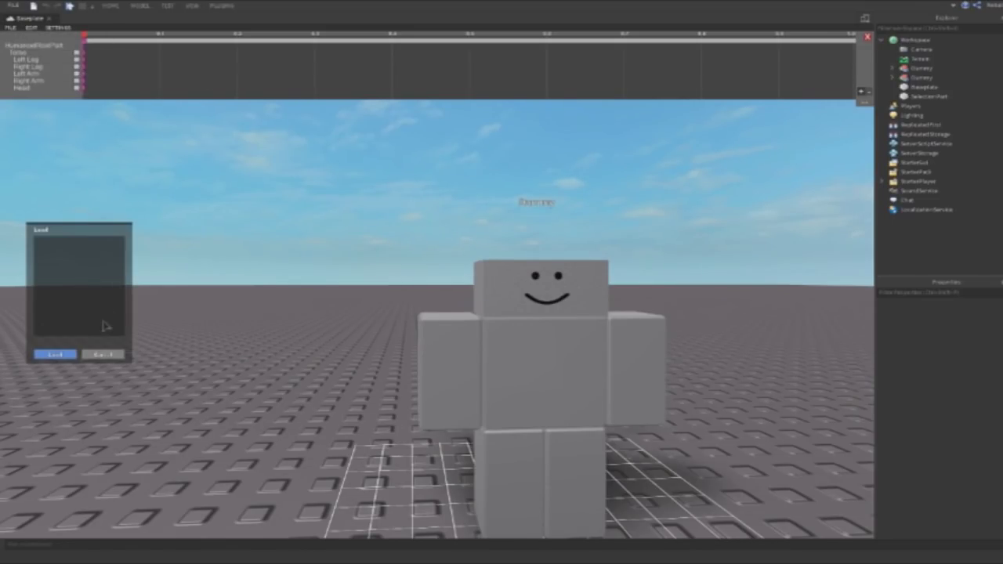
click(120, 354)
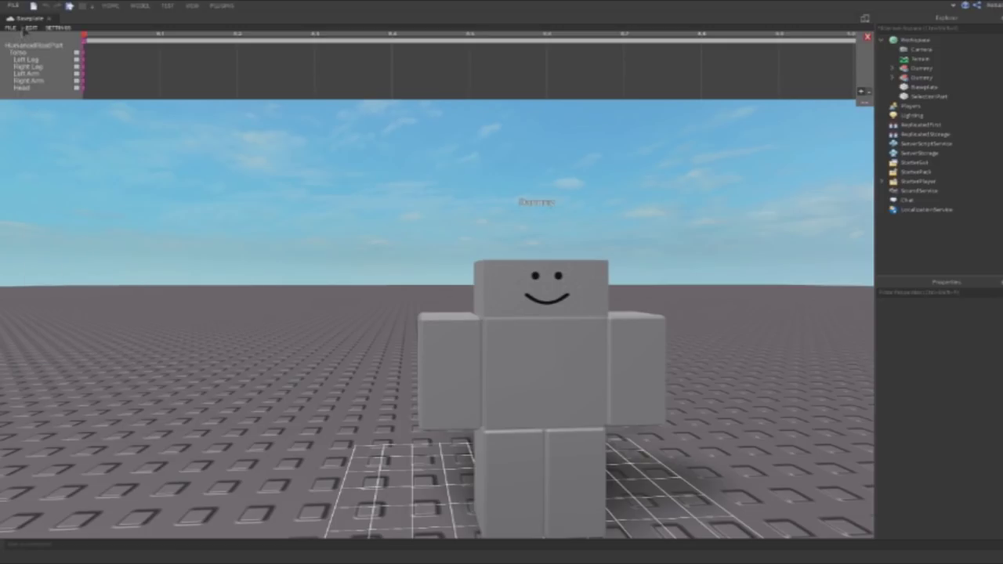
click(19, 30)
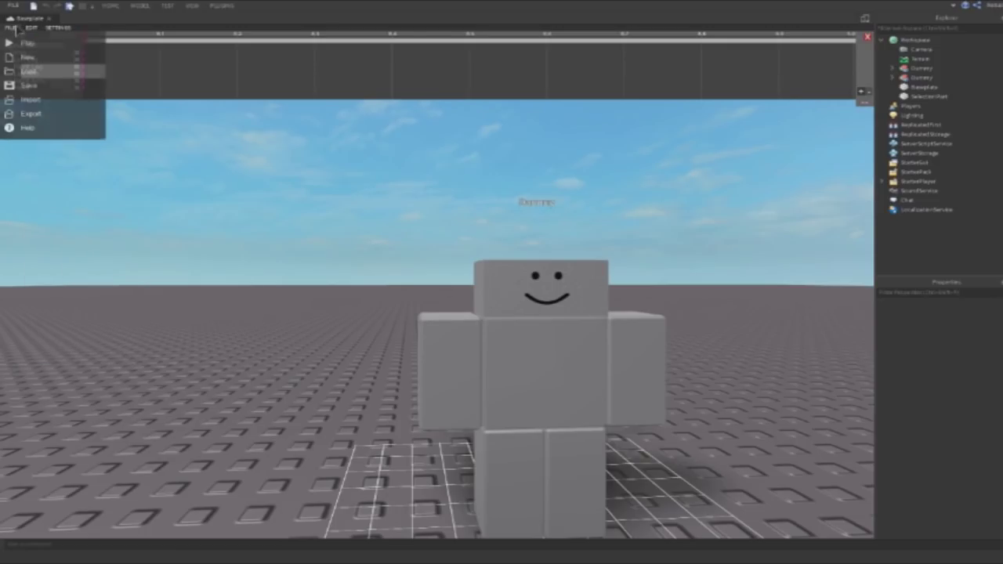
click(32, 88)
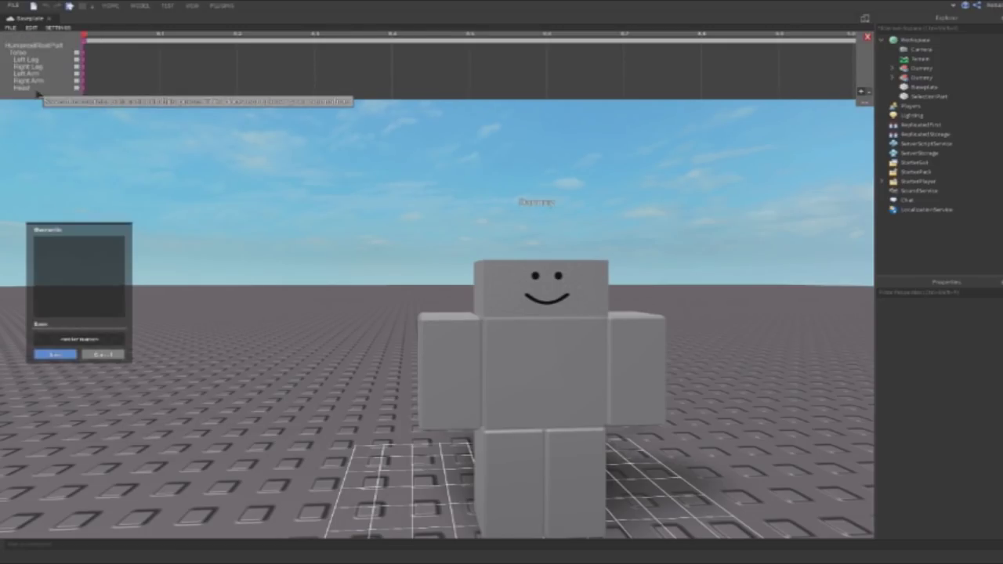
click(98, 356)
Browse the published animations available for import and close the window without importing one
click(12, 27)
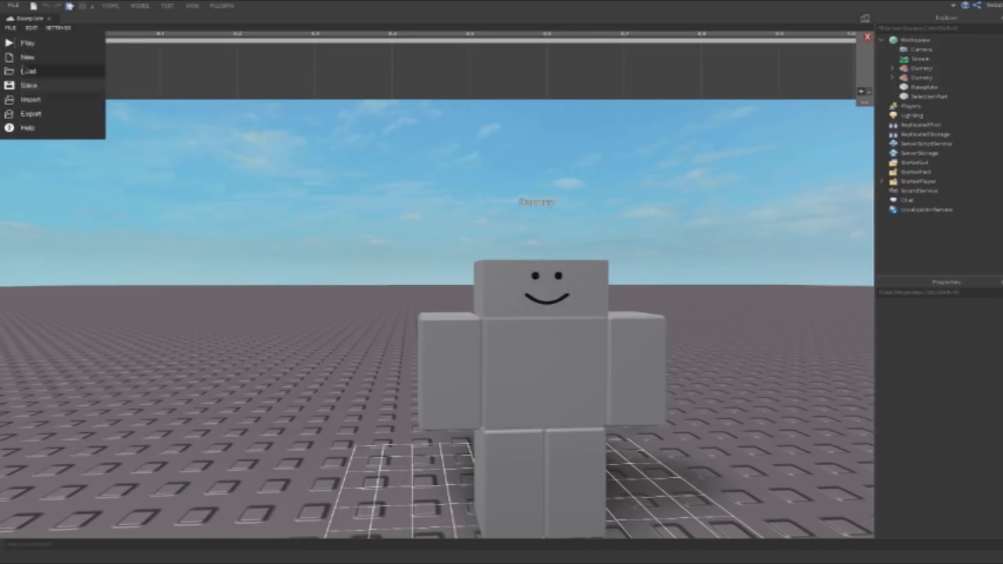
click(257, 149)
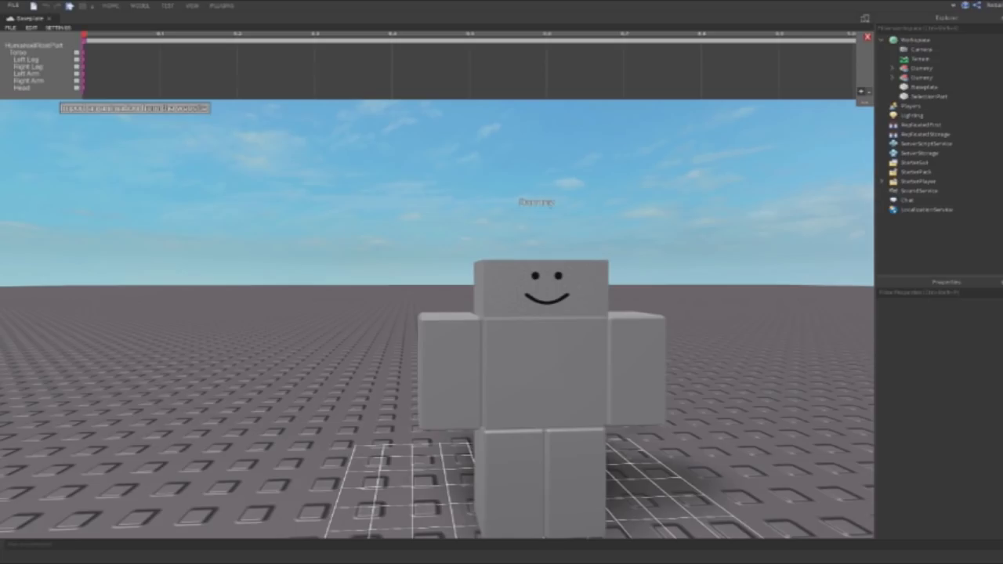
drag(483, 89, 528, 137)
scroll(473, 201, down, 3)
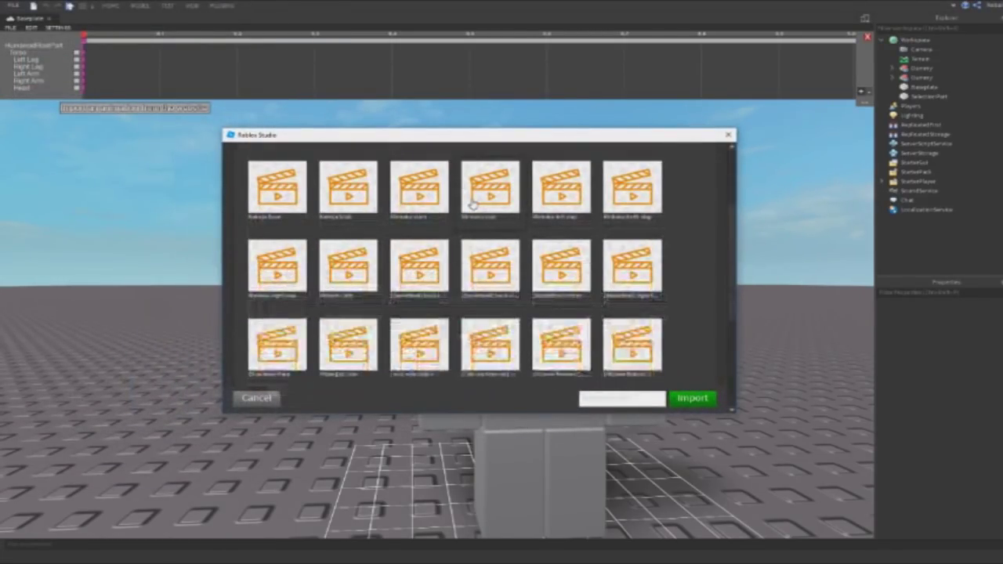
click(728, 135)
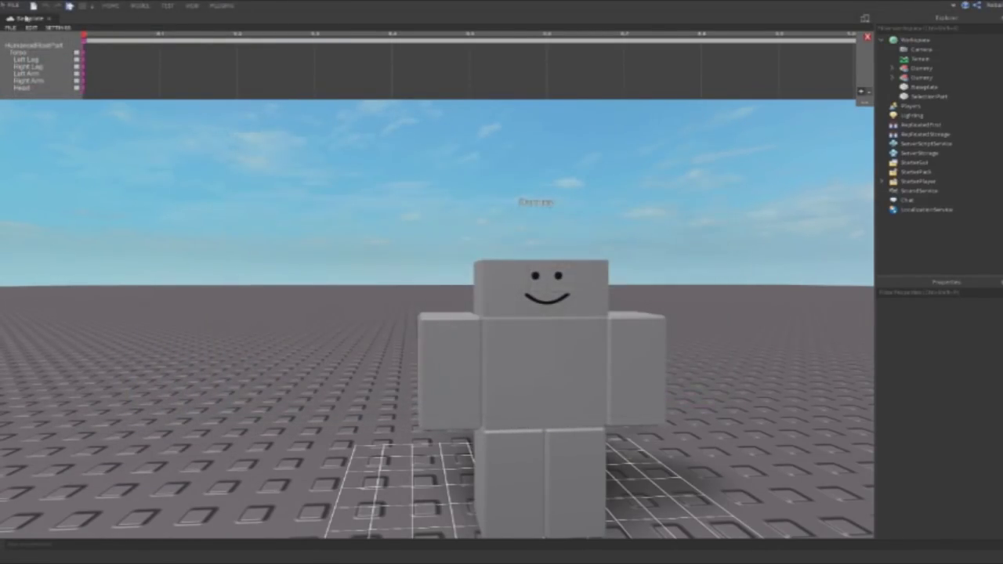
Examine the export choices for the Test animation, including the group animations, and cancel the export
click(11, 27)
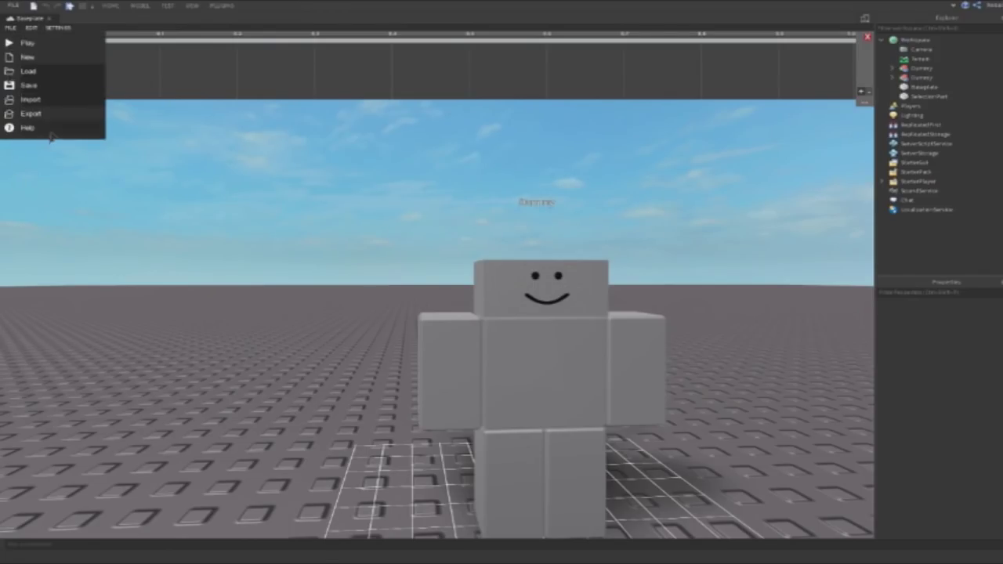
click(57, 118)
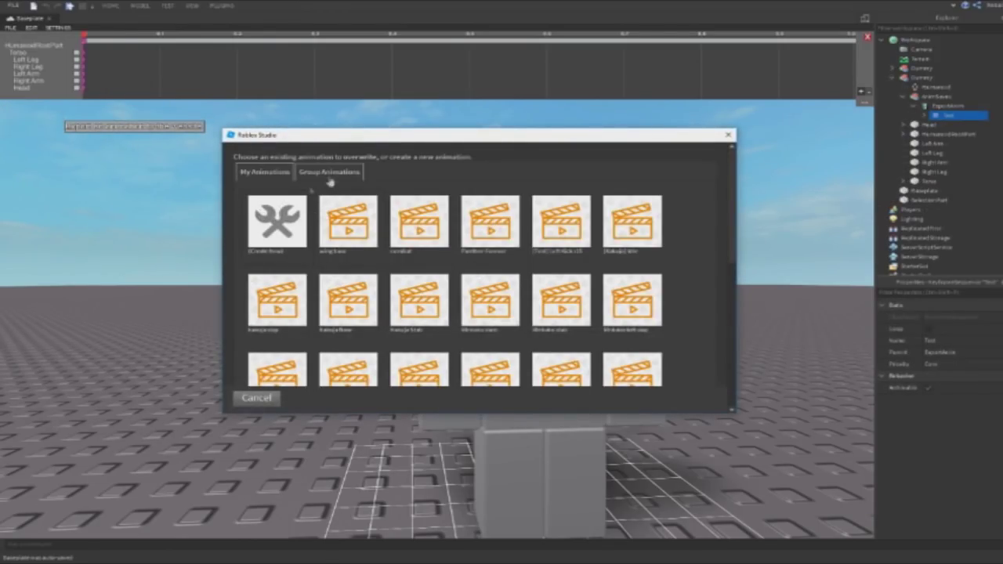
click(337, 172)
click(258, 398)
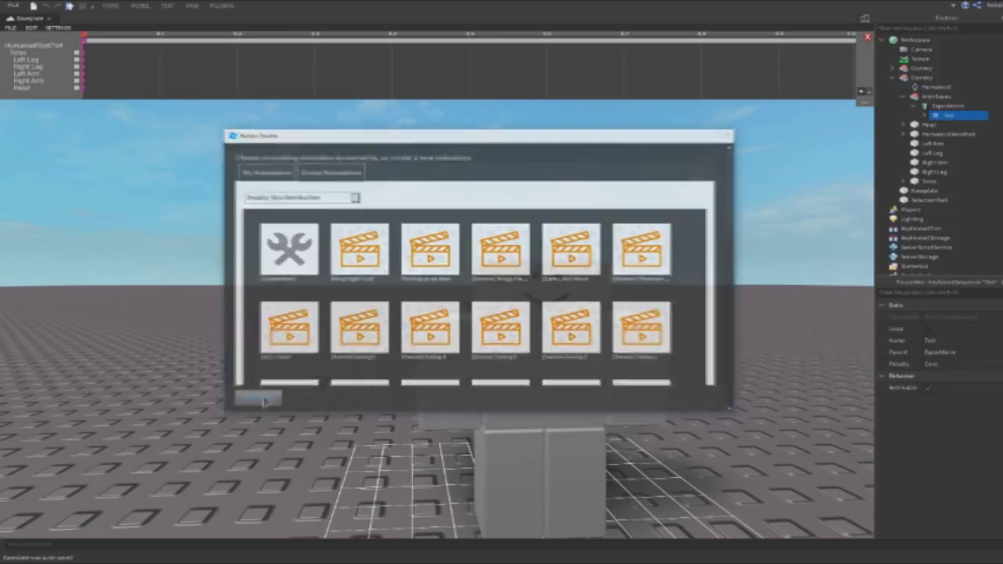
Open the animation editor's help
click(10, 27)
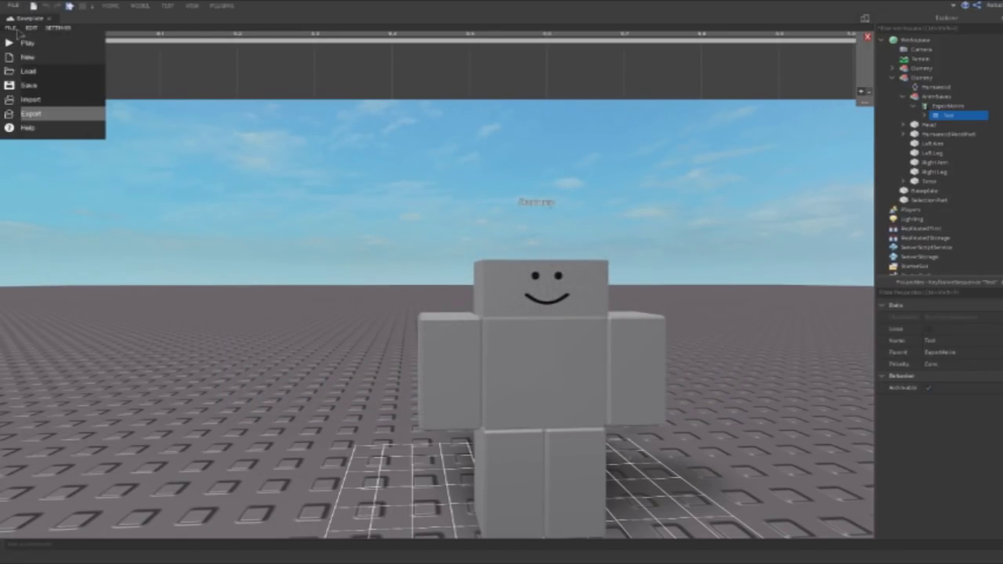
click(27, 127)
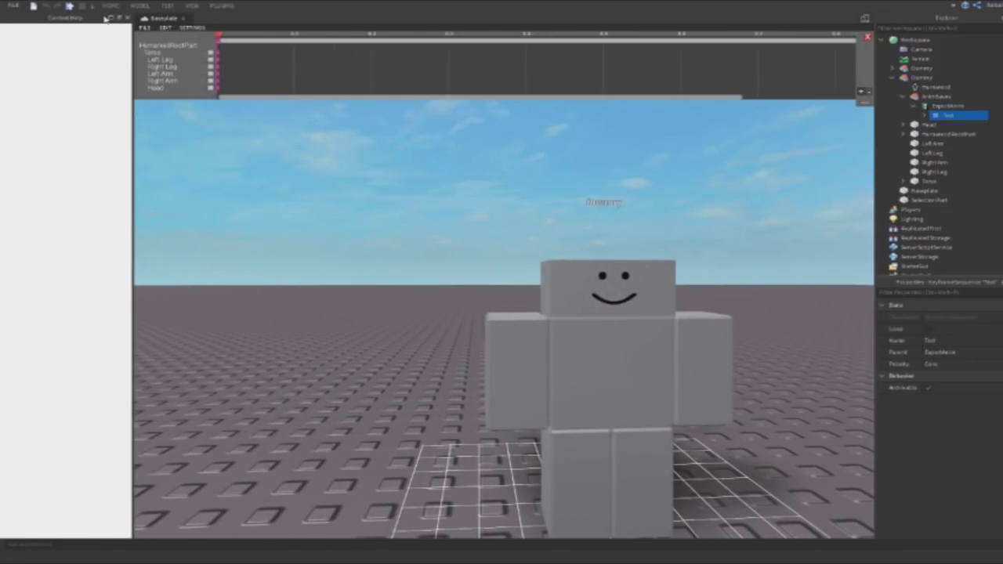
Close the help and insert an empty keyframe at about 0.15 seconds on the animation timeline
click(127, 18)
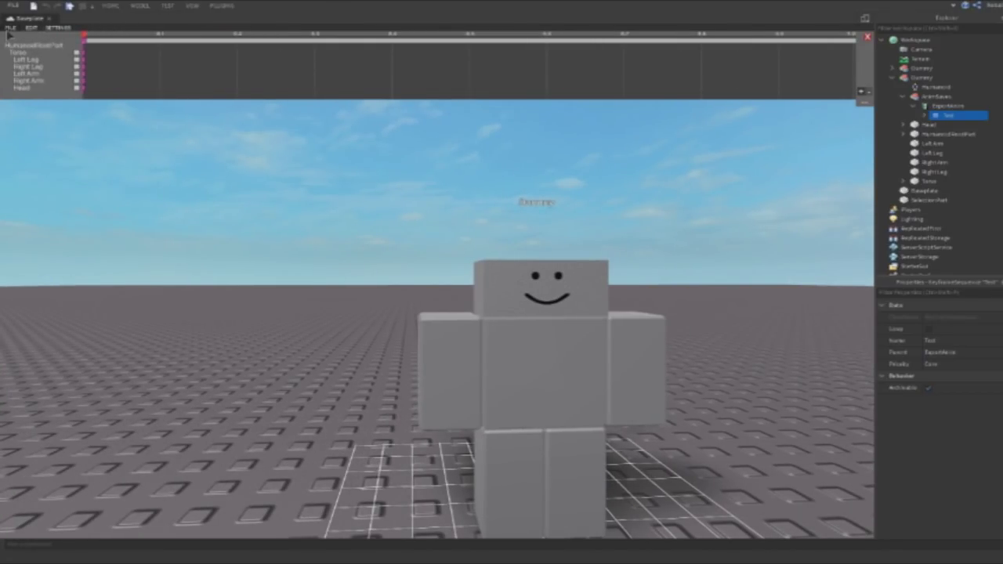
click(31, 28)
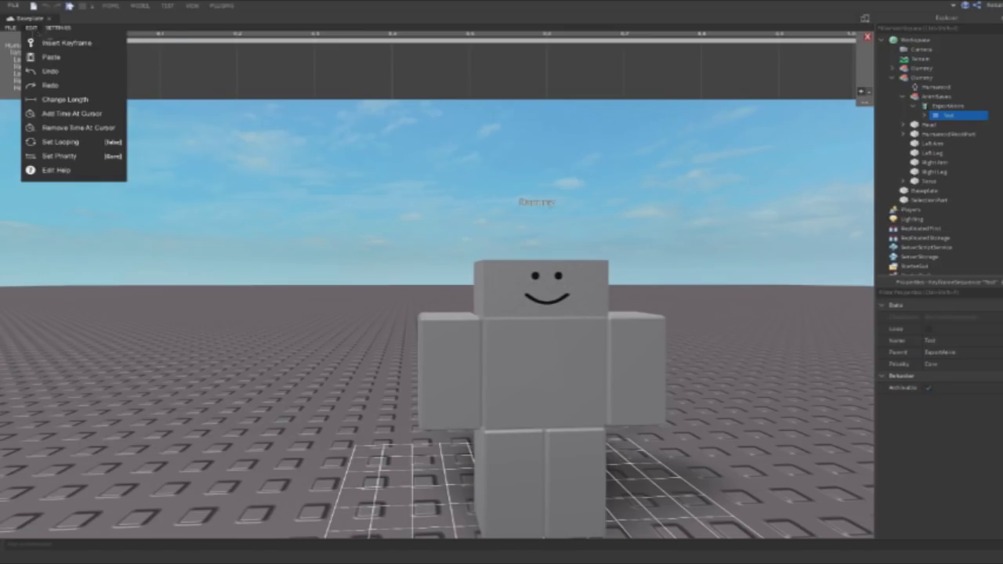
click(68, 44)
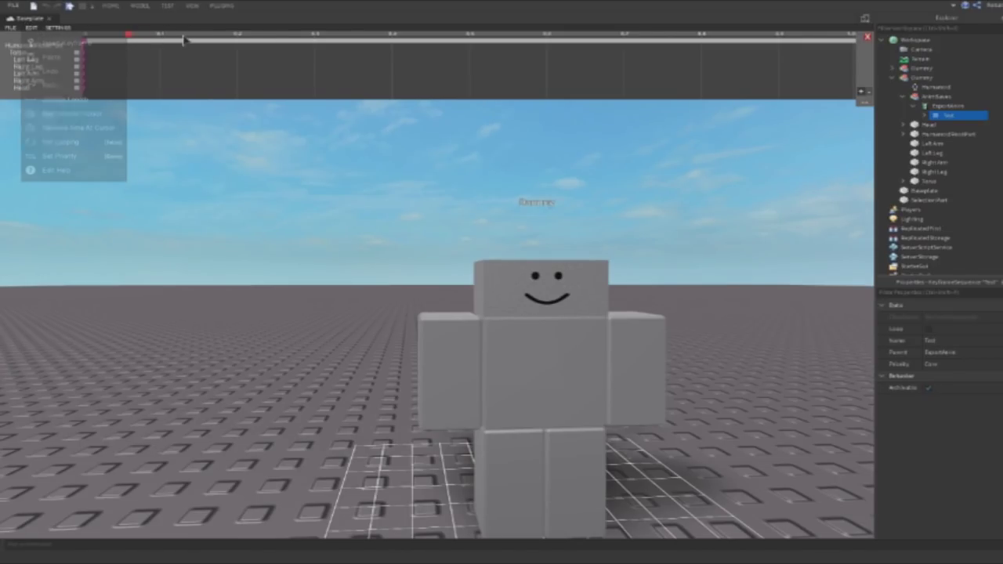
click(47, 30)
mouse_move(34, 29)
click(60, 43)
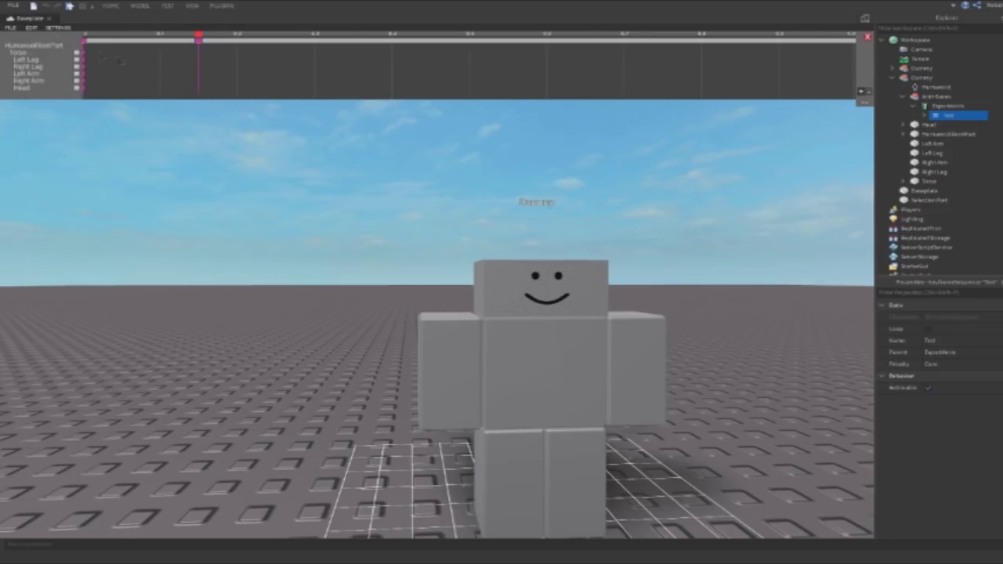
Delete the empty keyframe at about 0.15 seconds and try a paste at the same time position
right_click(198, 44)
click(174, 50)
click(32, 28)
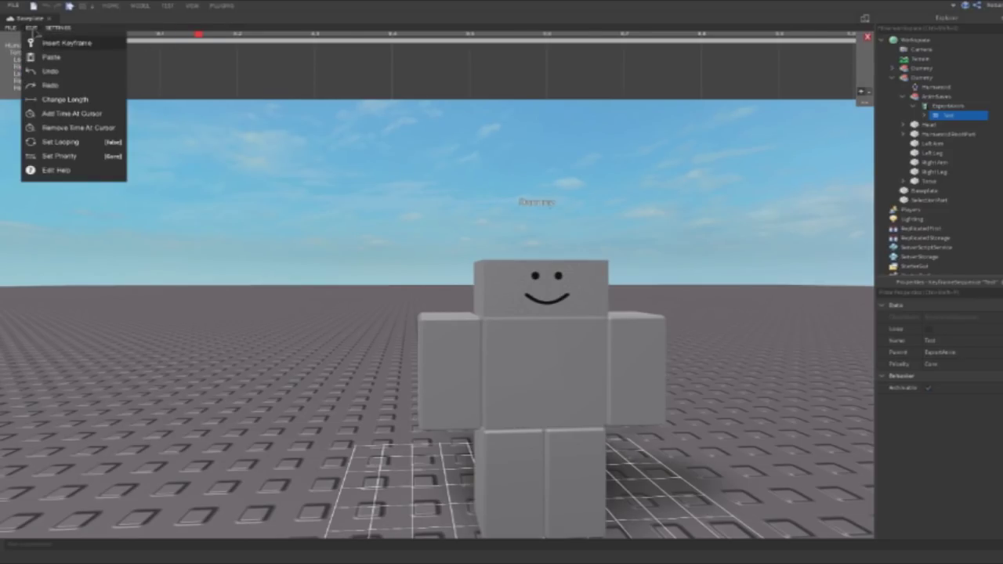
click(69, 57)
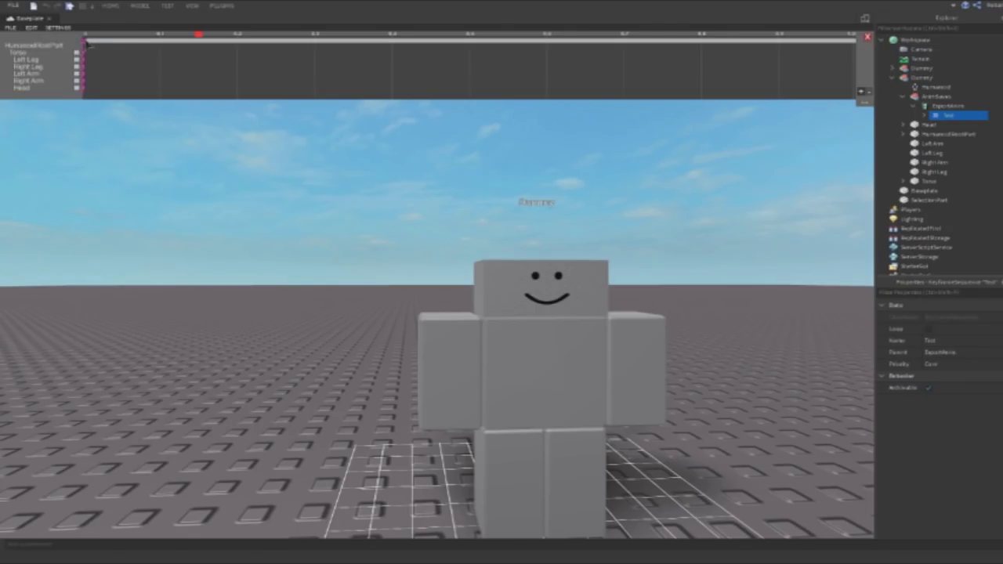
Copy the keyframe at the start of the timeline and paste it at about 0.15 seconds
right_click(86, 45)
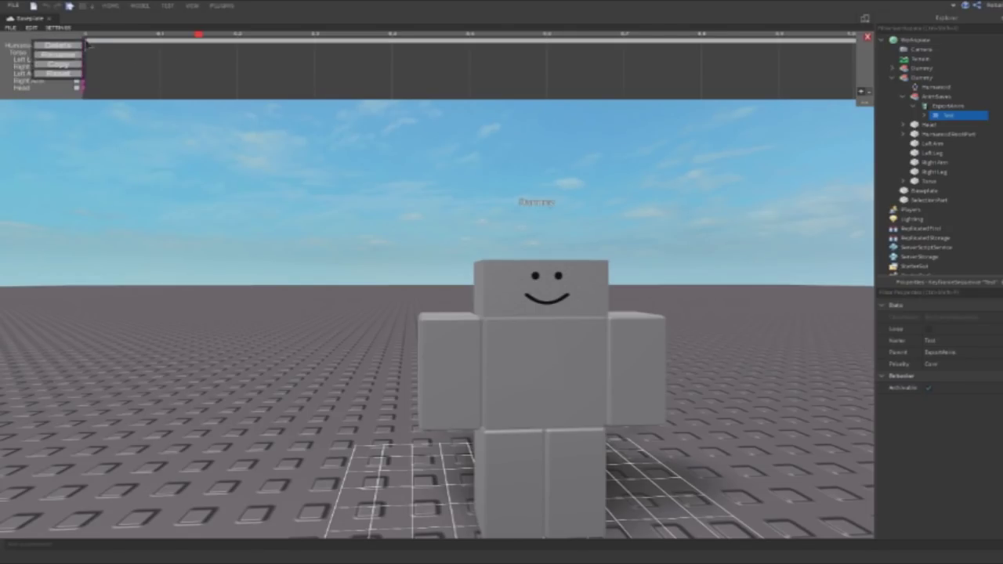
click(62, 64)
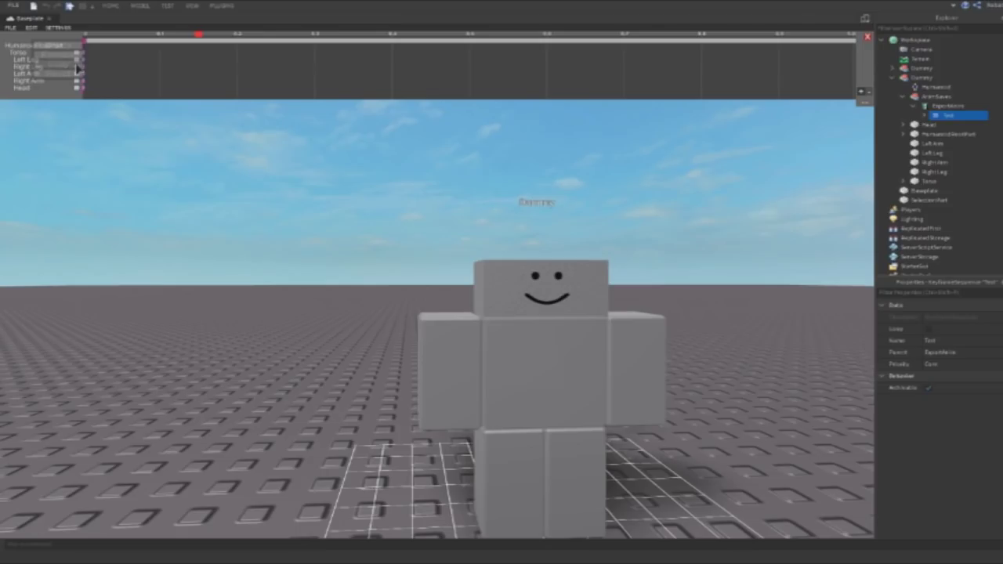
click(33, 27)
click(71, 67)
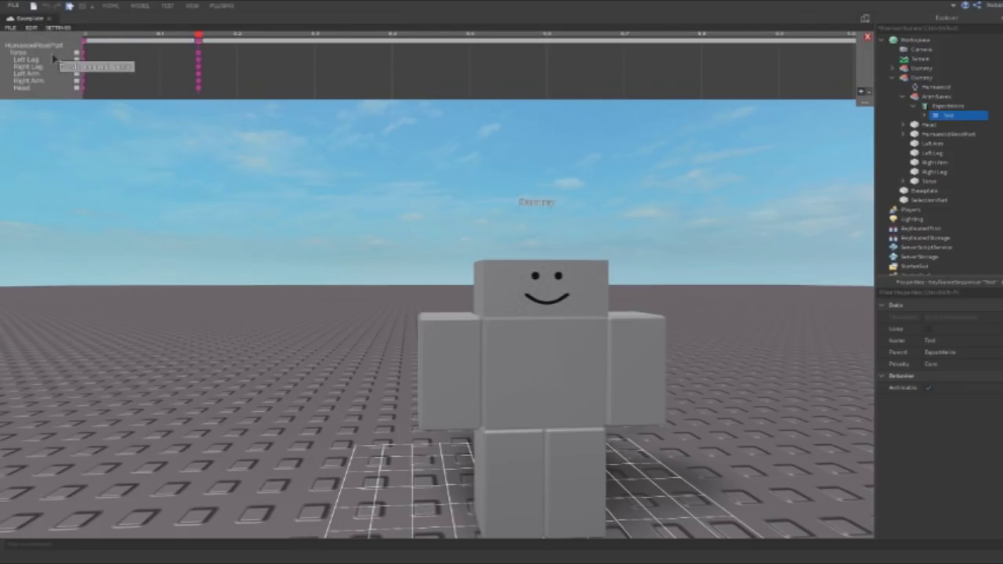
Delete the pasted keyframe, then copy the starting keyframe to about 0.15 seconds again
right_click(199, 44)
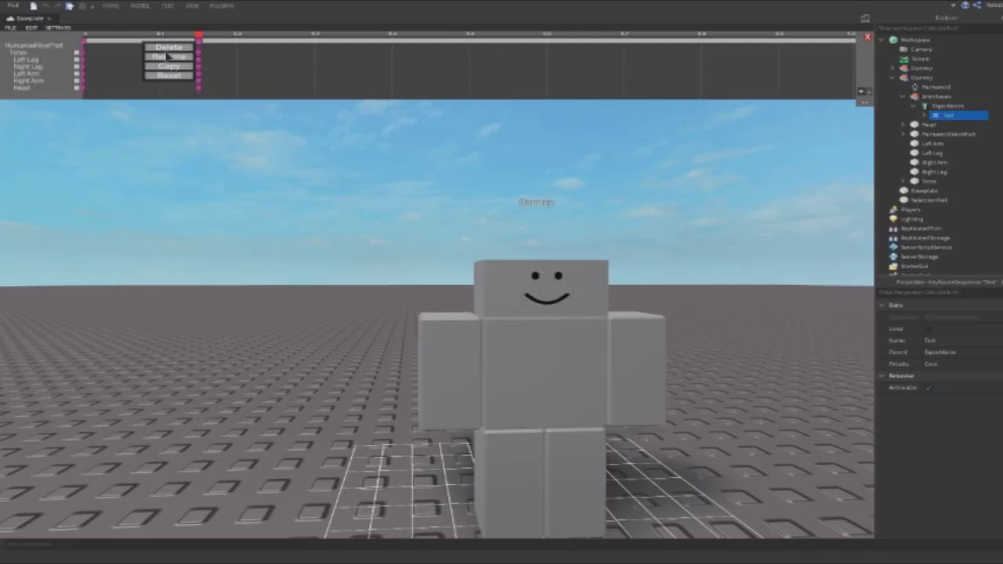
click(169, 47)
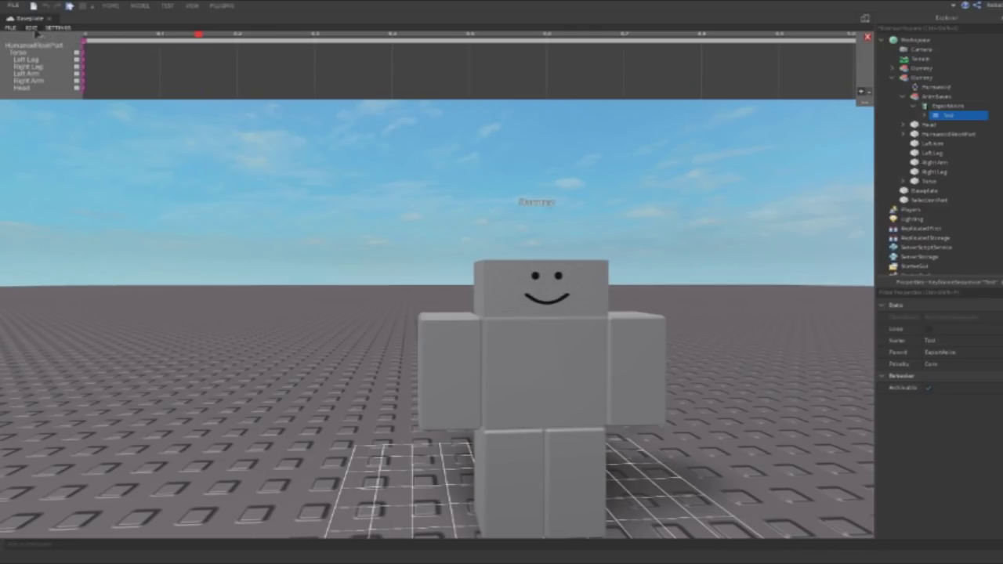
right_click(85, 45)
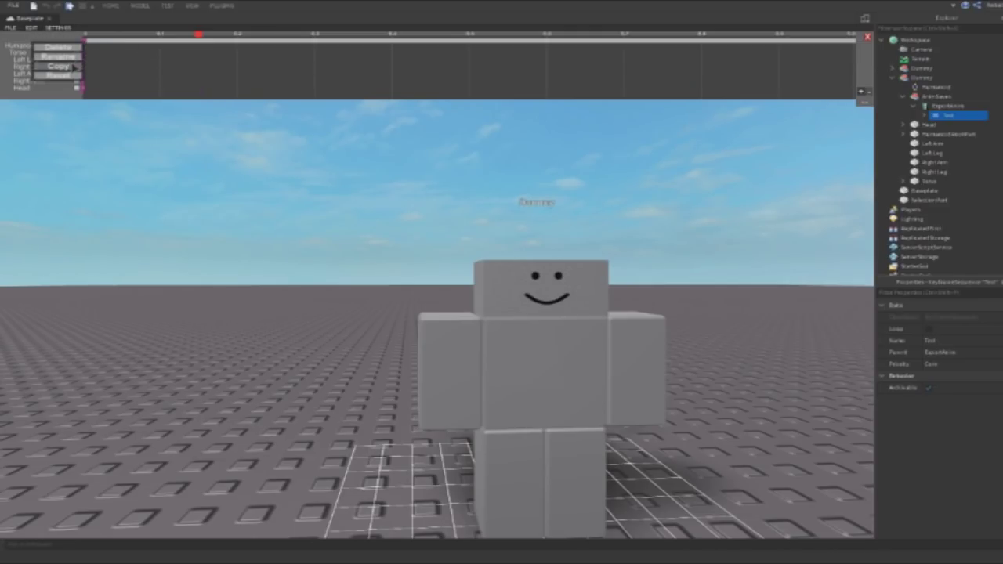
click(73, 66)
key(ctrl+v)
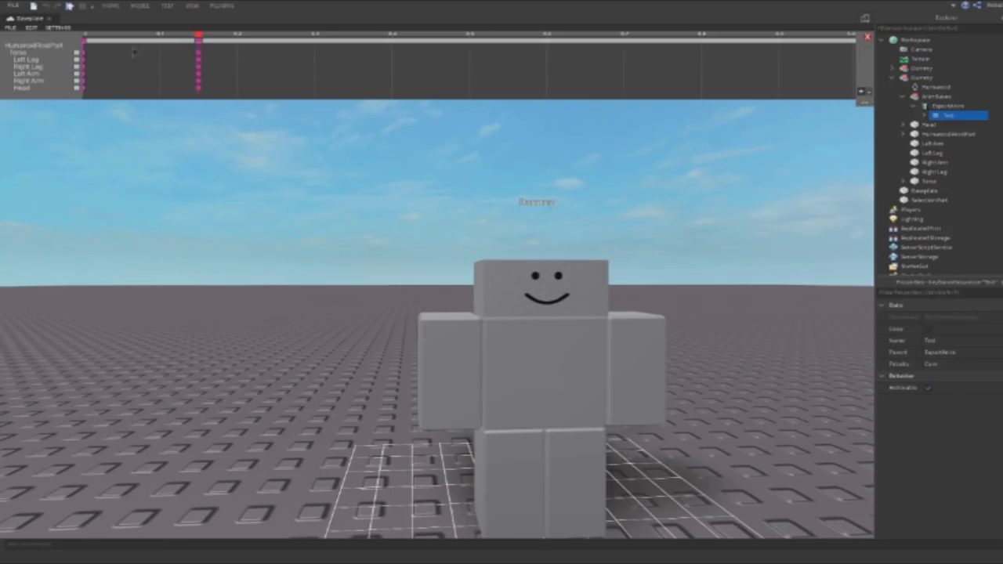
right_click(198, 44)
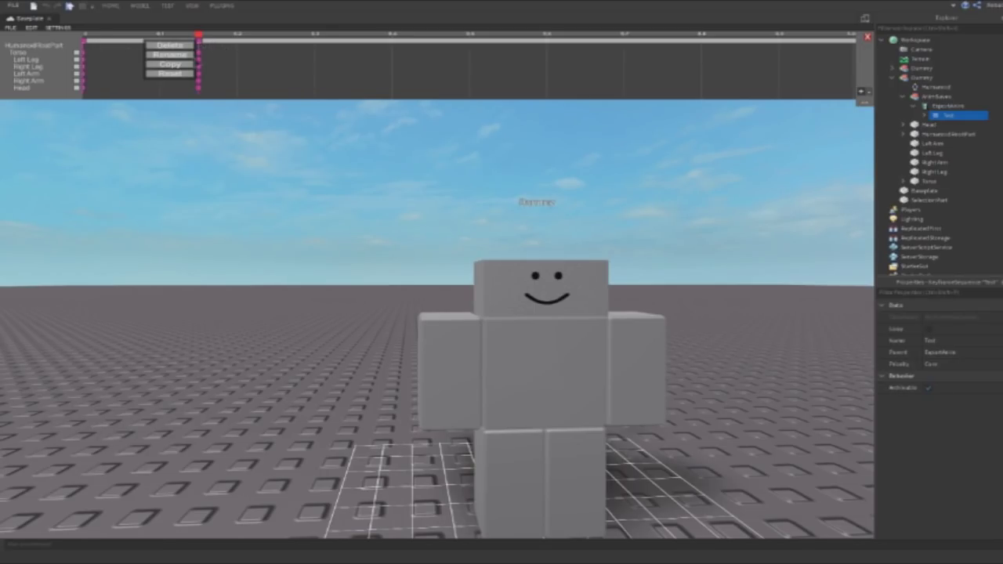
click(202, 40)
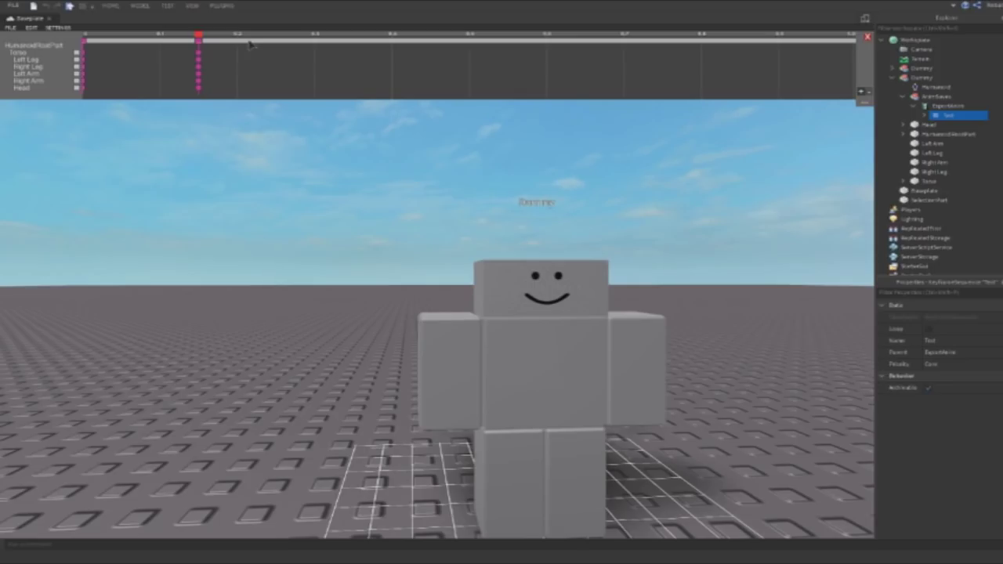
Undo the keyframe paste and redo it
click(33, 28)
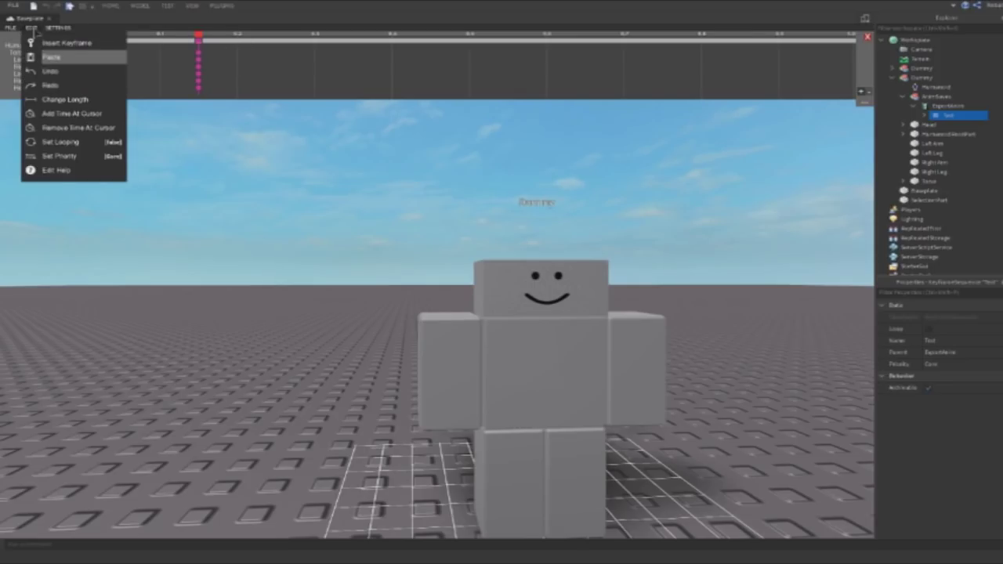
click(67, 72)
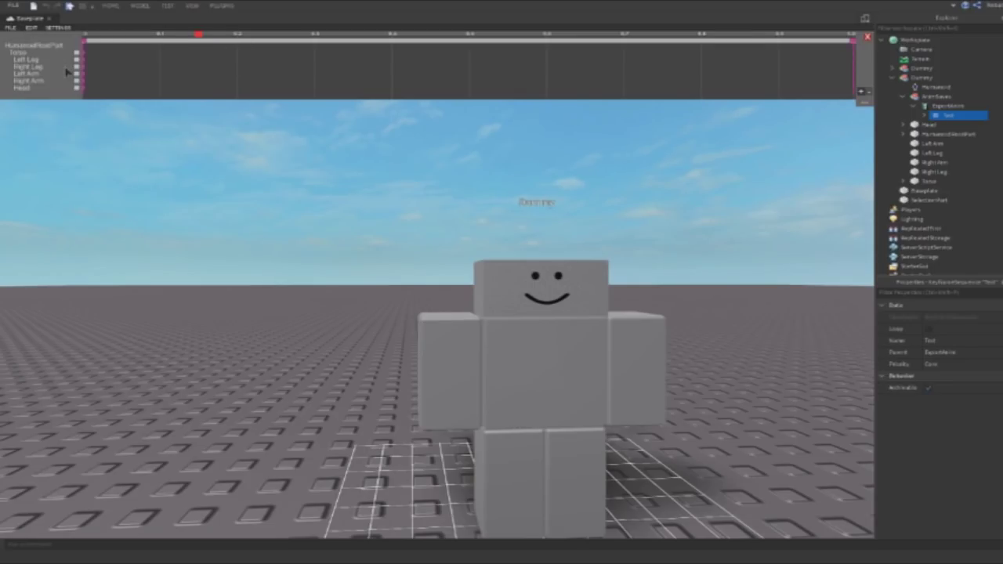
click(33, 29)
click(70, 87)
Set the animation length to 5 seconds
click(31, 28)
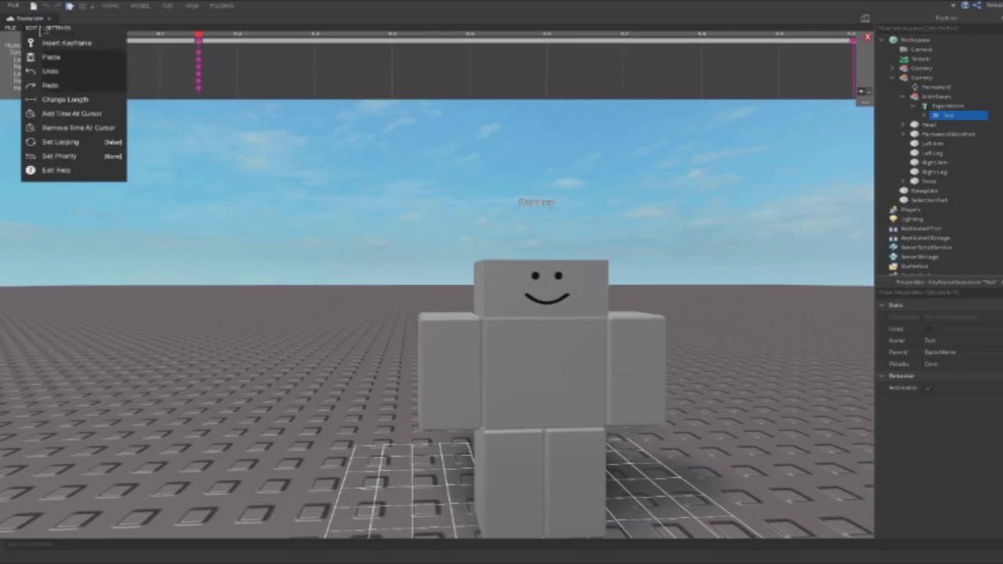
click(69, 100)
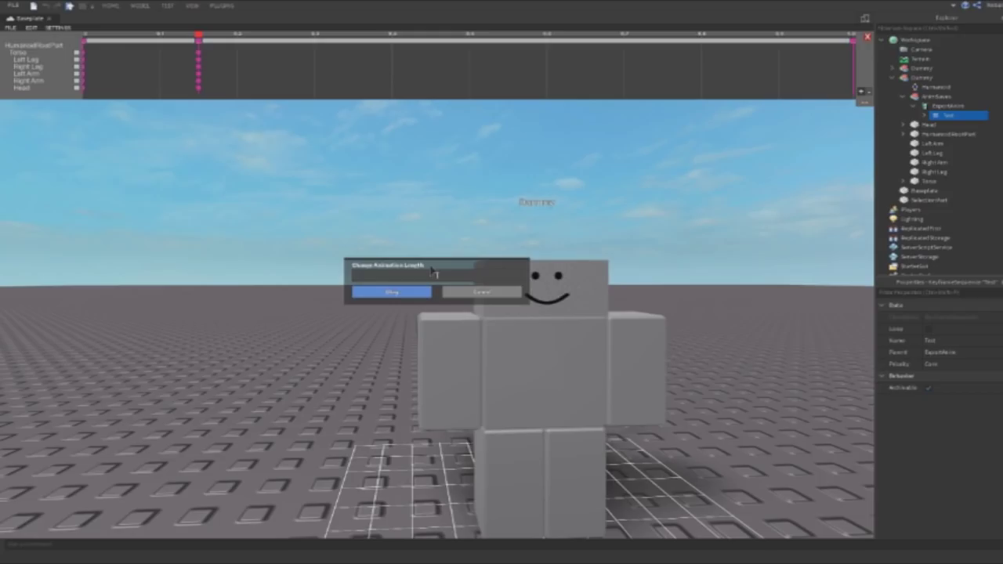
click(396, 293)
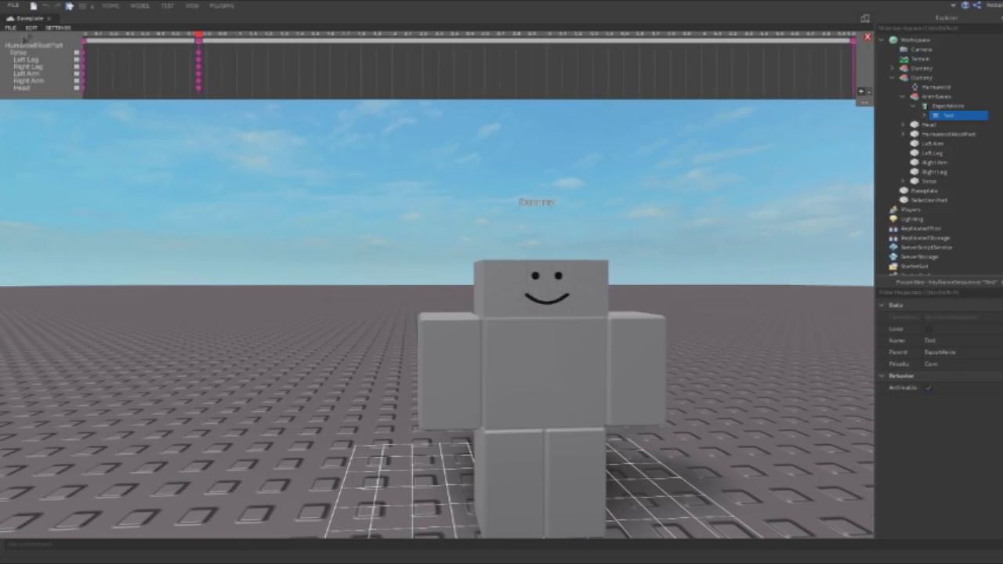
Consult the help on priority levels, close it and set the animation's priority to Core
click(31, 27)
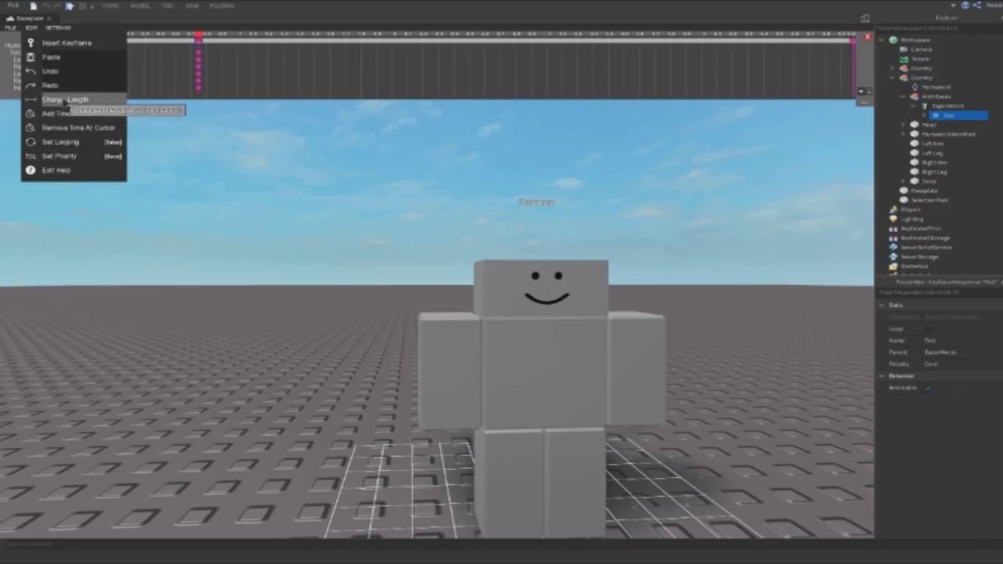
click(45, 157)
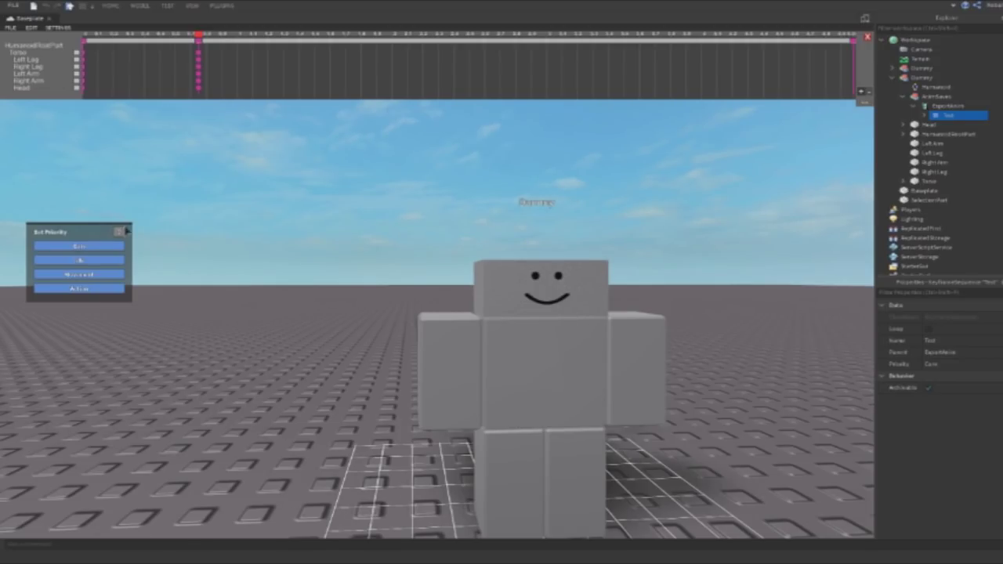
click(123, 232)
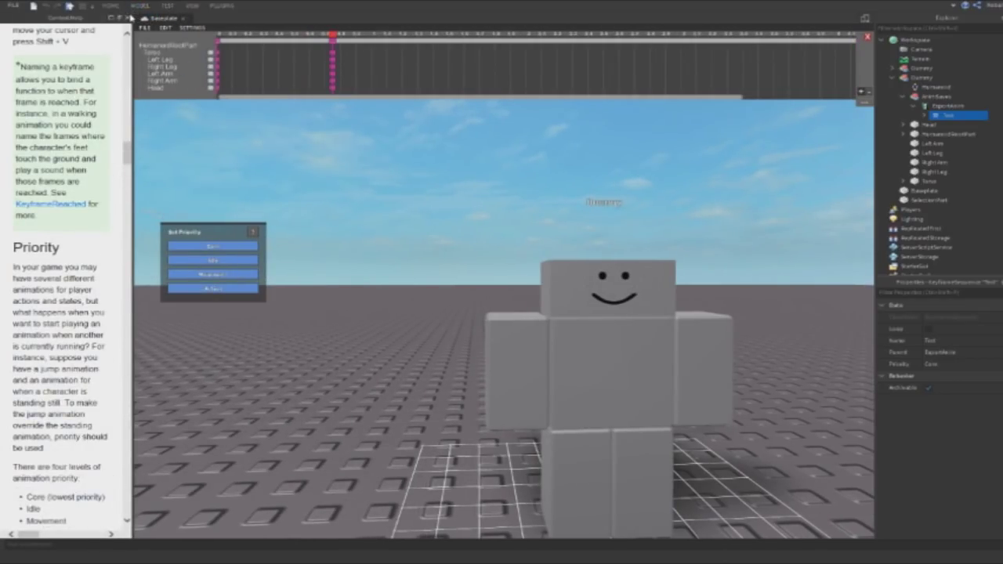
click(128, 17)
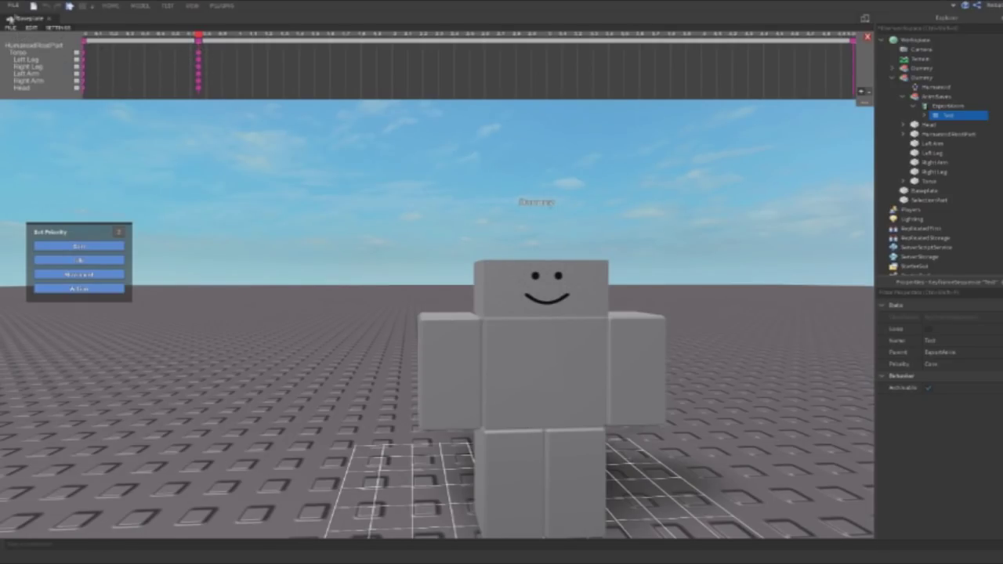
click(106, 244)
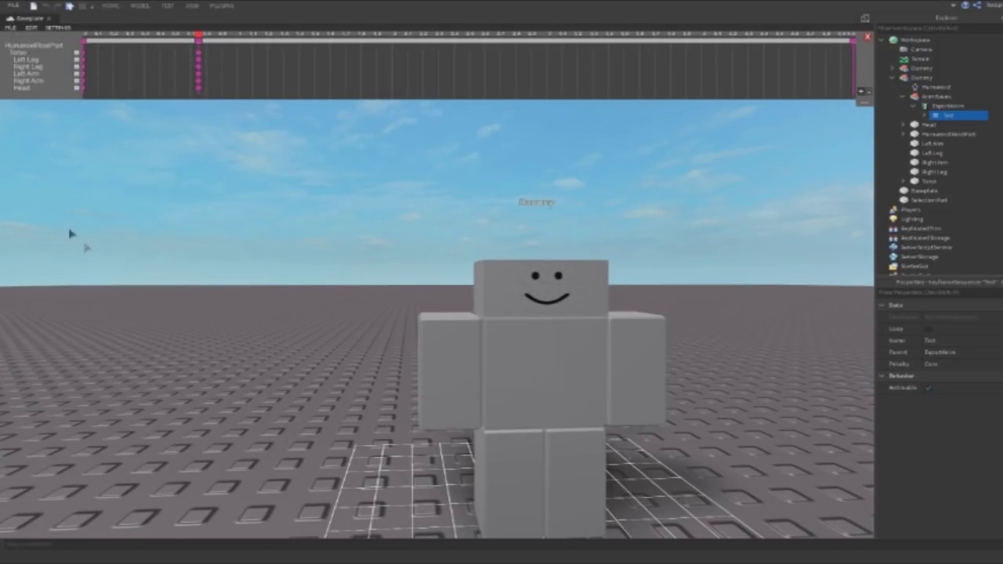
Start a fresh animation, discarding the unsaved keyframes
click(9, 33)
click(29, 65)
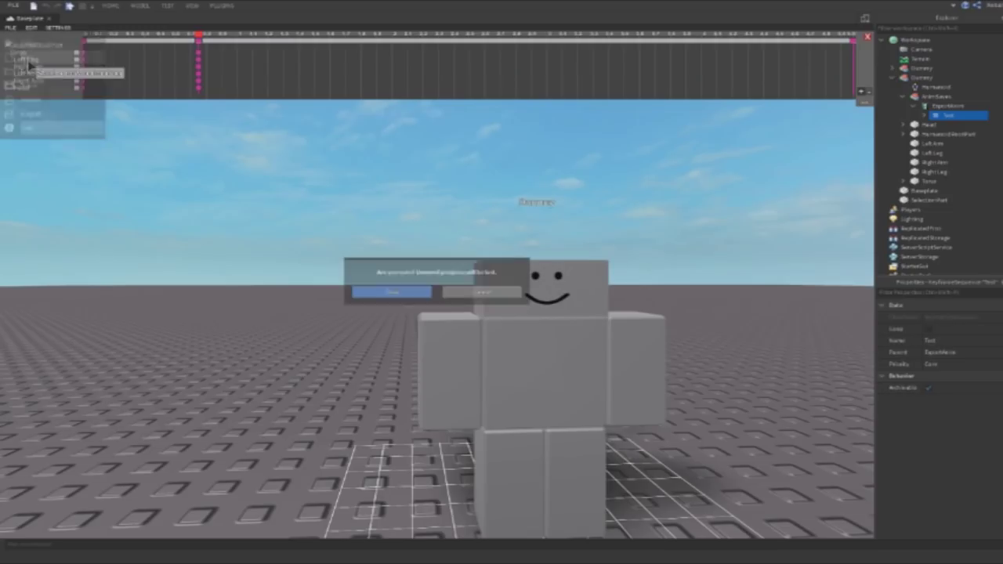
click(380, 292)
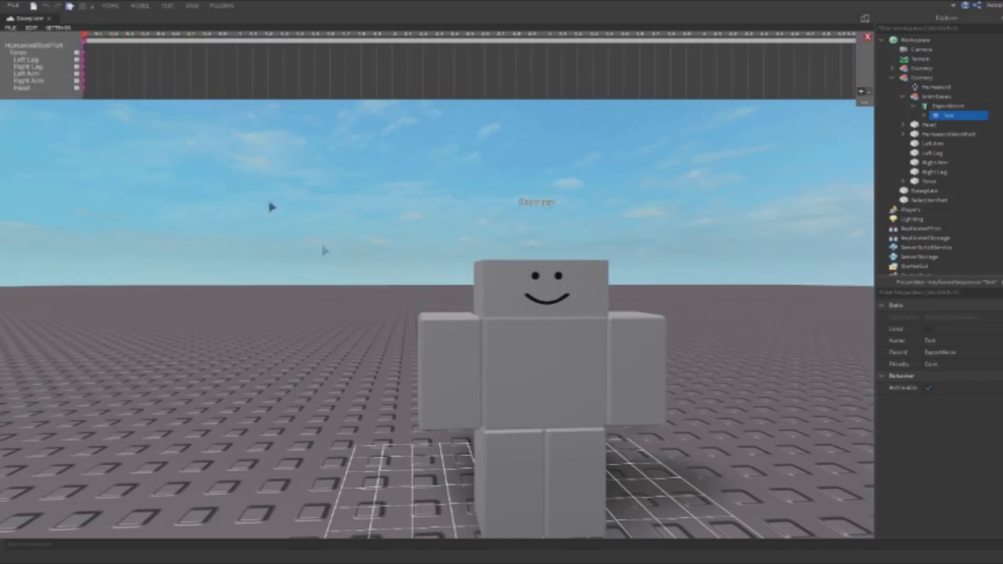
Set the animation length to 1 second
click(32, 28)
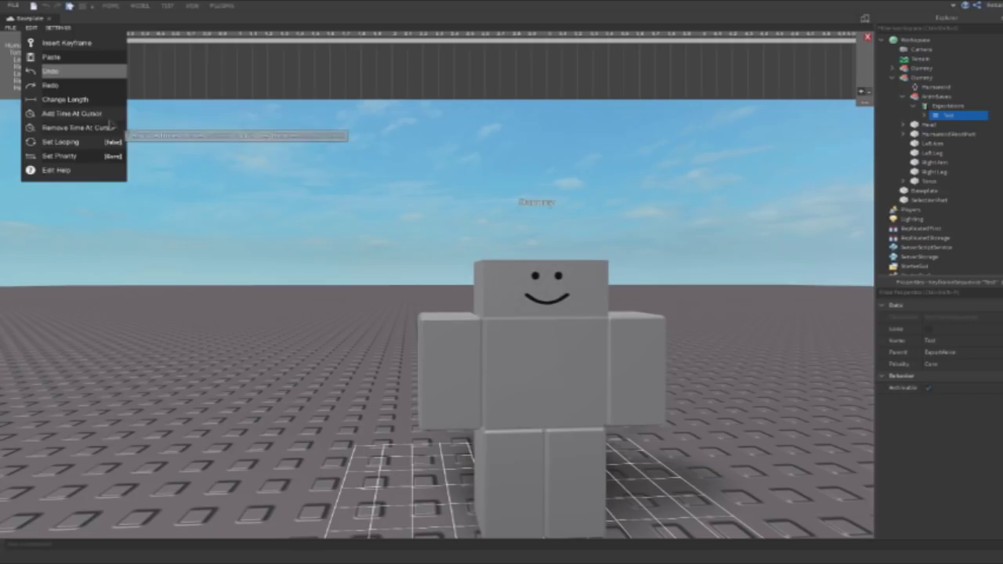
click(110, 100)
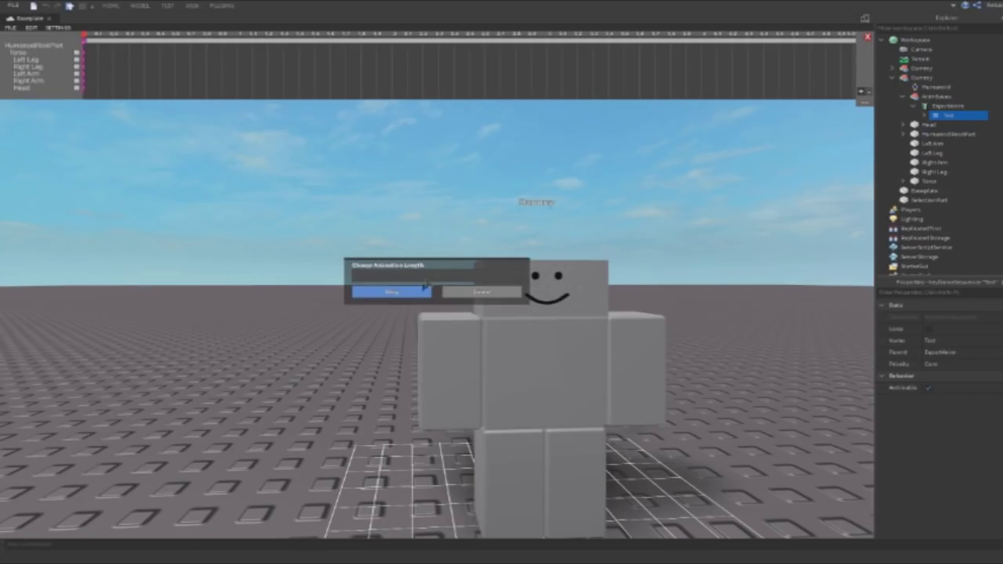
click(425, 290)
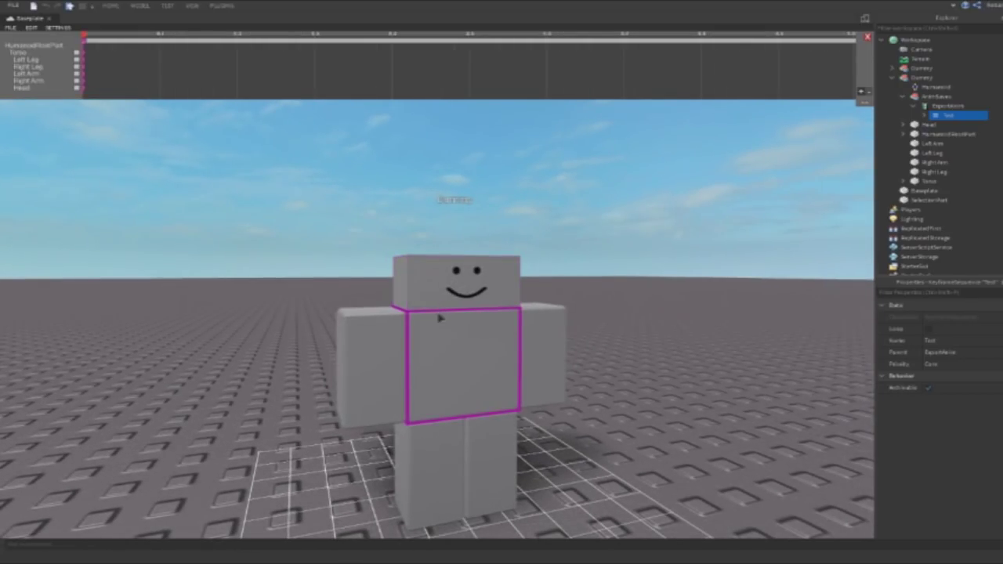
Select the dummy's torso, set the Move handles to local space with a free step, and move the torso sideways
click(429, 346)
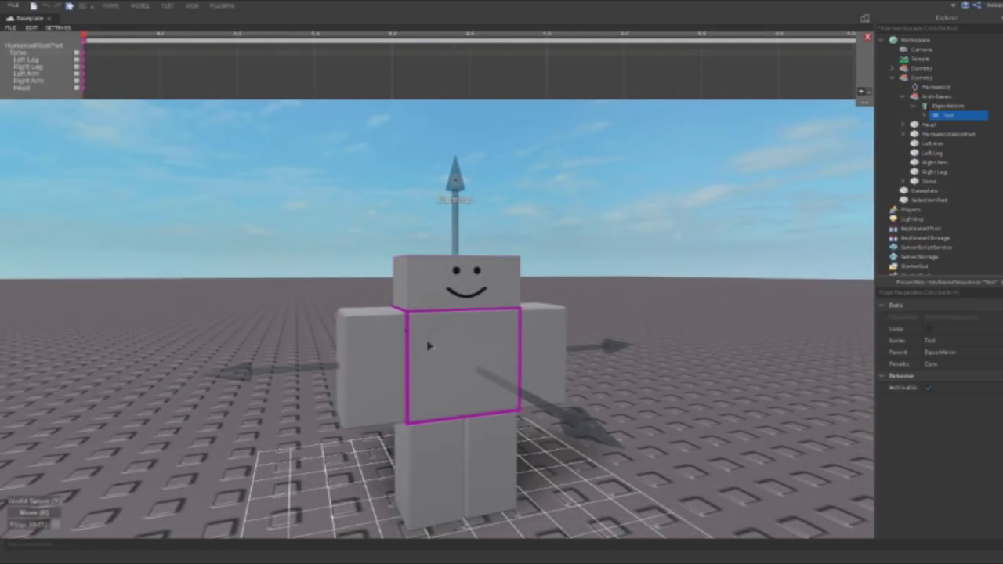
click(51, 528)
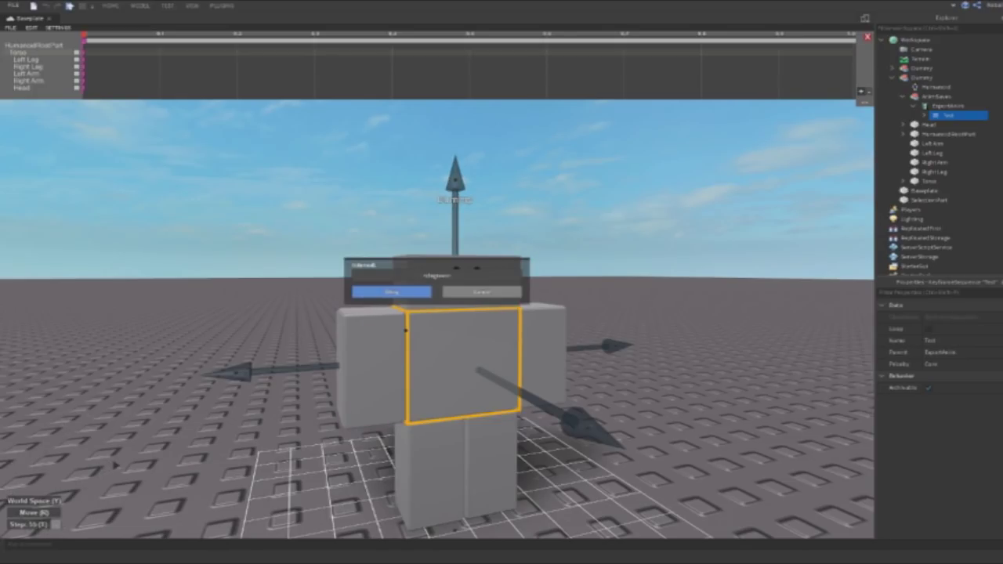
click(409, 291)
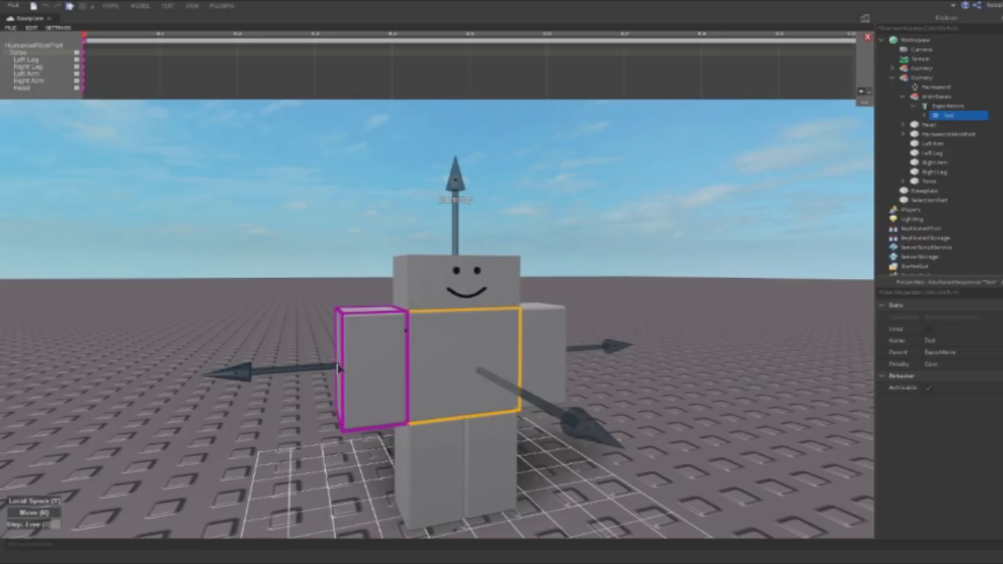
drag(328, 366, 149, 367)
Tilt the torso with the Rotate handles in local space, then switch back to the Move handles
key(r)
key(a)
right_drag(340, 296, 424, 277)
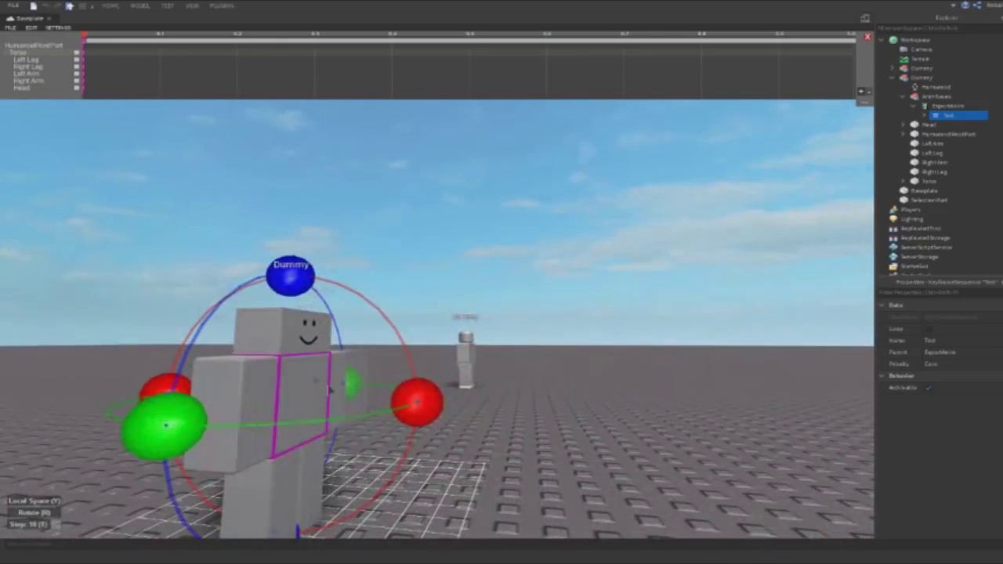
drag(417, 400, 369, 303)
key(r)
right_drag(378, 340, 270, 403)
key(w)
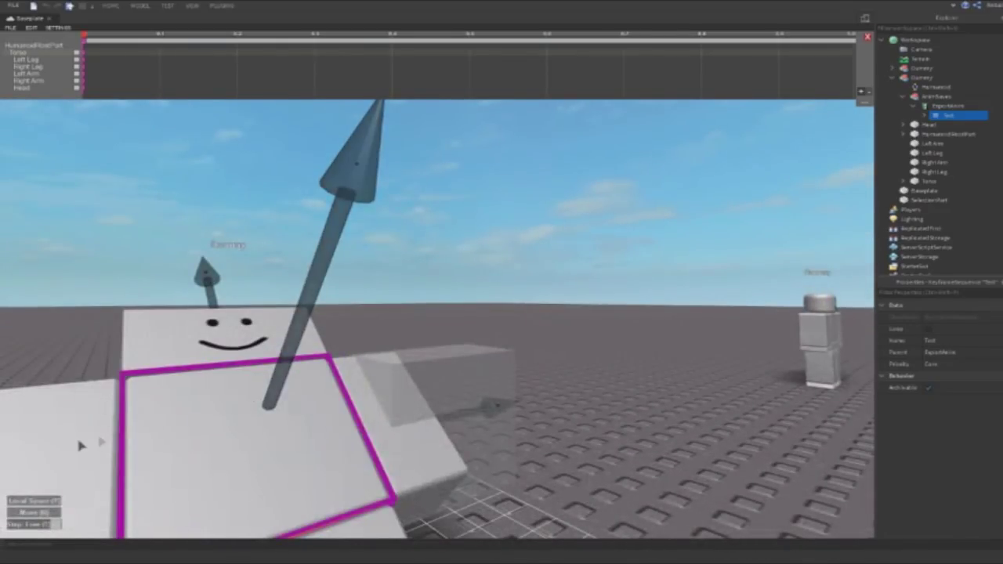
Shift the tilted torso with the Move handles in local space
key(s)
drag(167, 424, 357, 338)
drag(498, 247, 488, 277)
key(s)
right_drag(488, 277, 423, 296)
key(a)
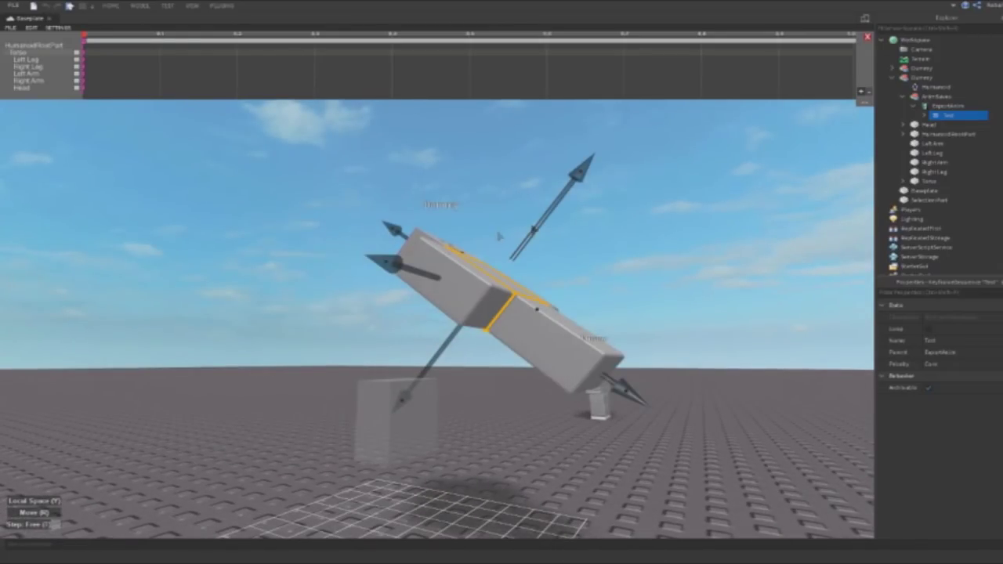
drag(532, 229, 440, 249)
Switch the handles to world space, move the torso, and set the Rotate handles to a free step
key(y)
drag(465, 310, 434, 275)
key(r)
key(r)
key(r)
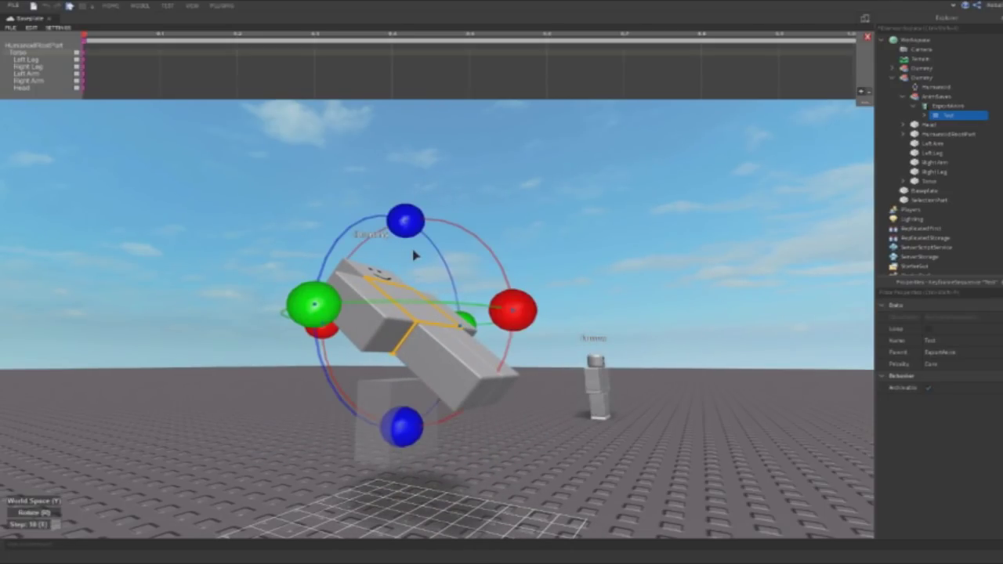
key(r)
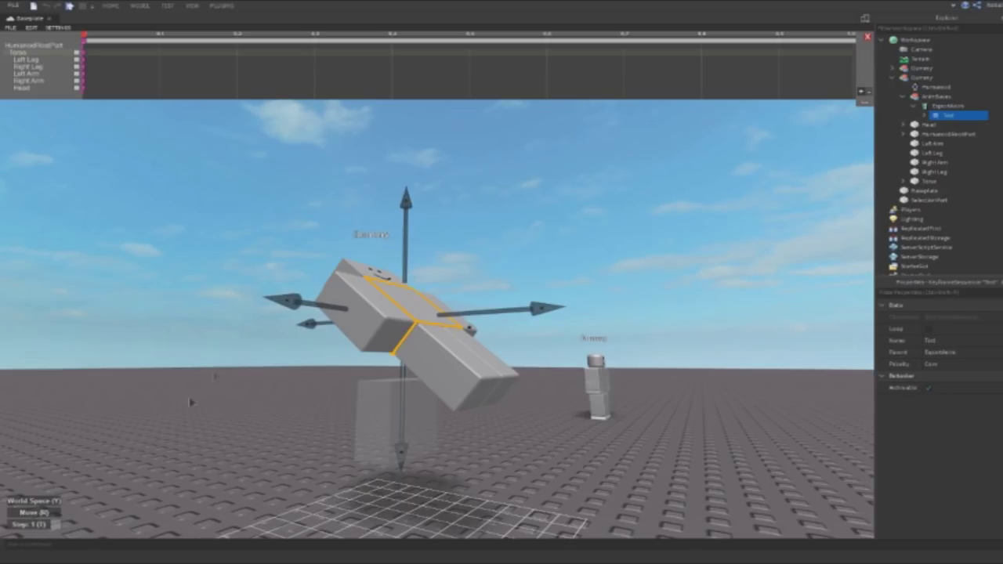
key(r)
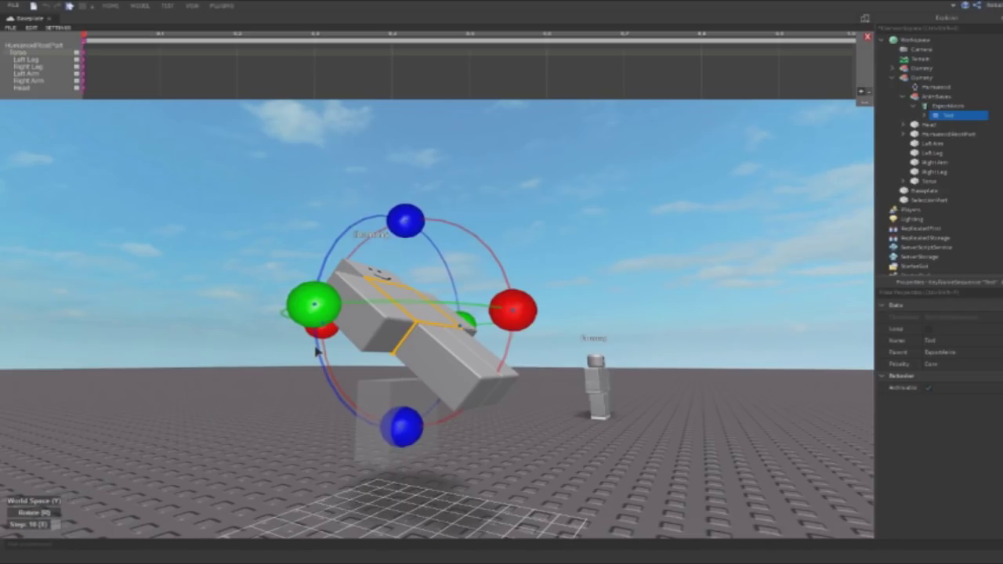
key(t)
Start a new animation to discard the current torso pose
click(8, 29)
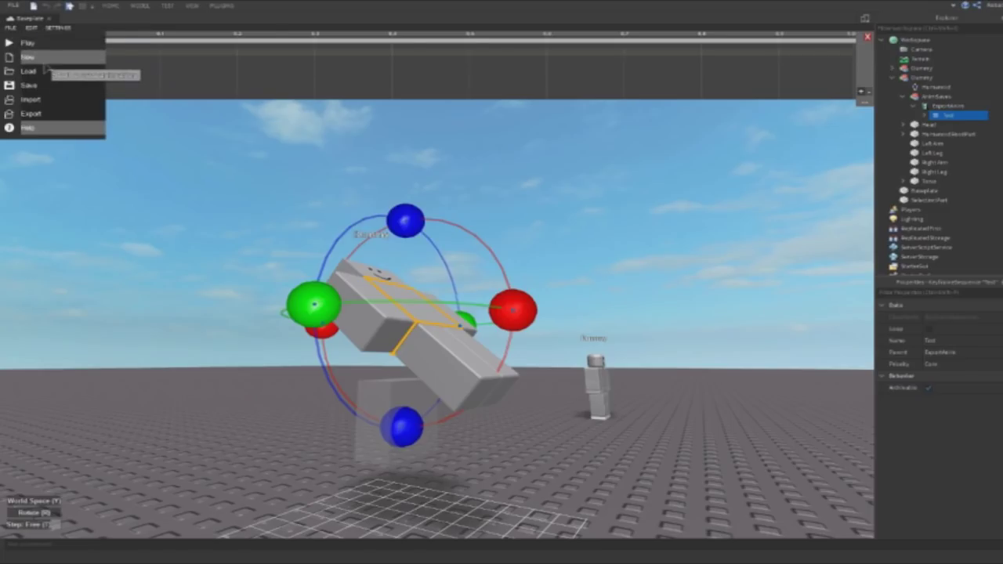
click(32, 126)
click(401, 294)
Select the left leg, move it forward and up in world space with a free step, and rotate it forward
key(q)
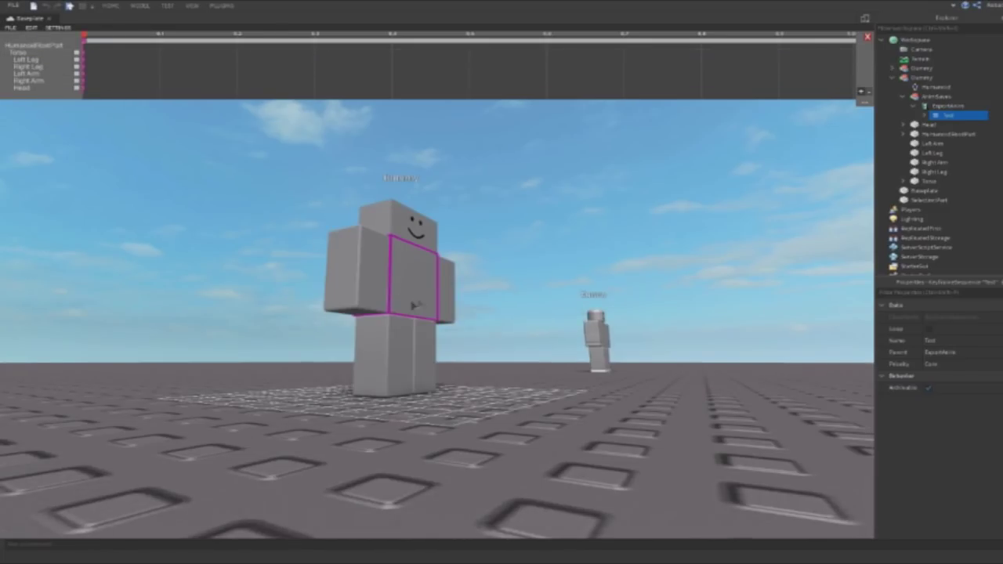
key(e)
click(364, 427)
right_drag(428, 347, 440, 391)
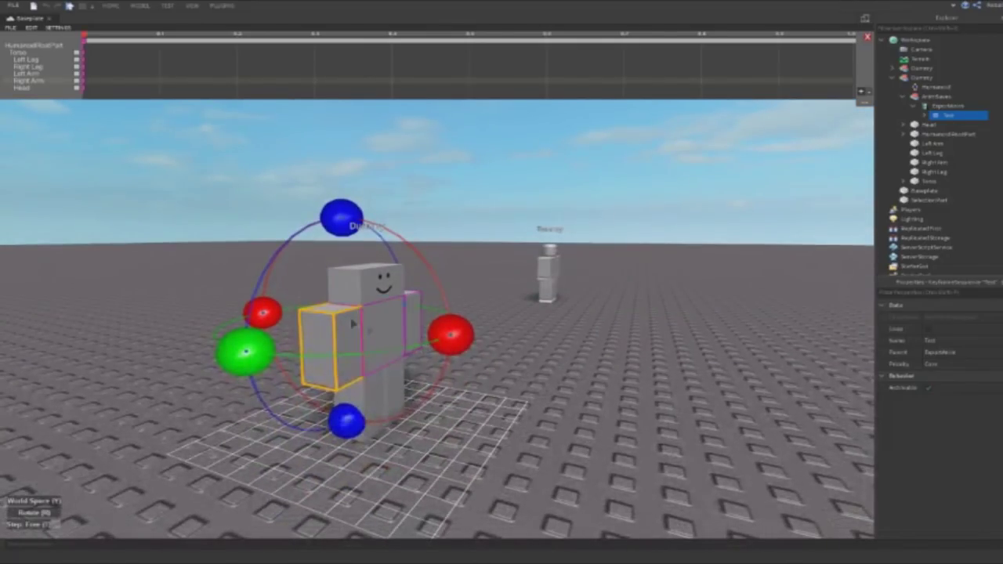
click(401, 394)
key(r)
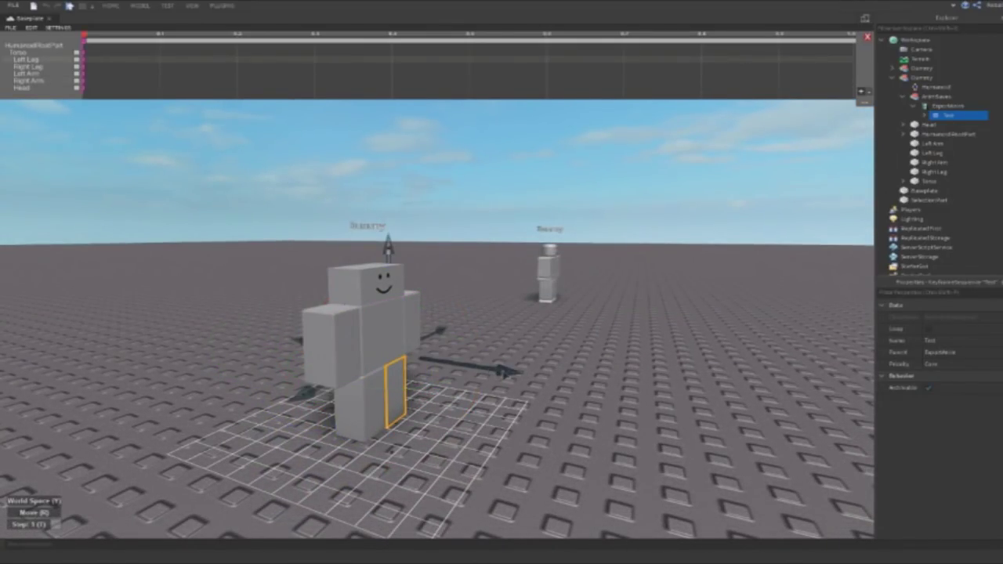
drag(492, 373, 505, 374)
drag(399, 300, 400, 277)
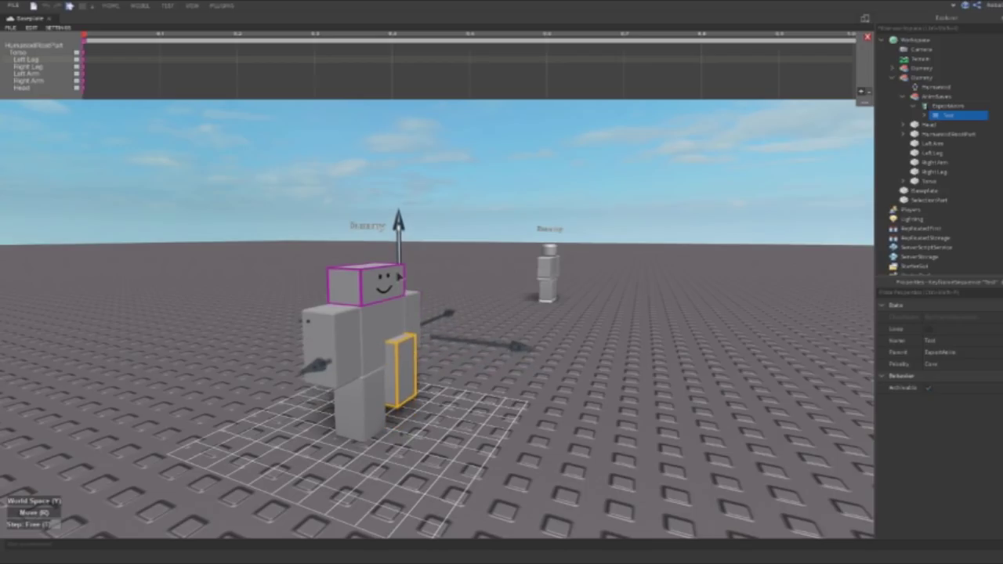
key(r)
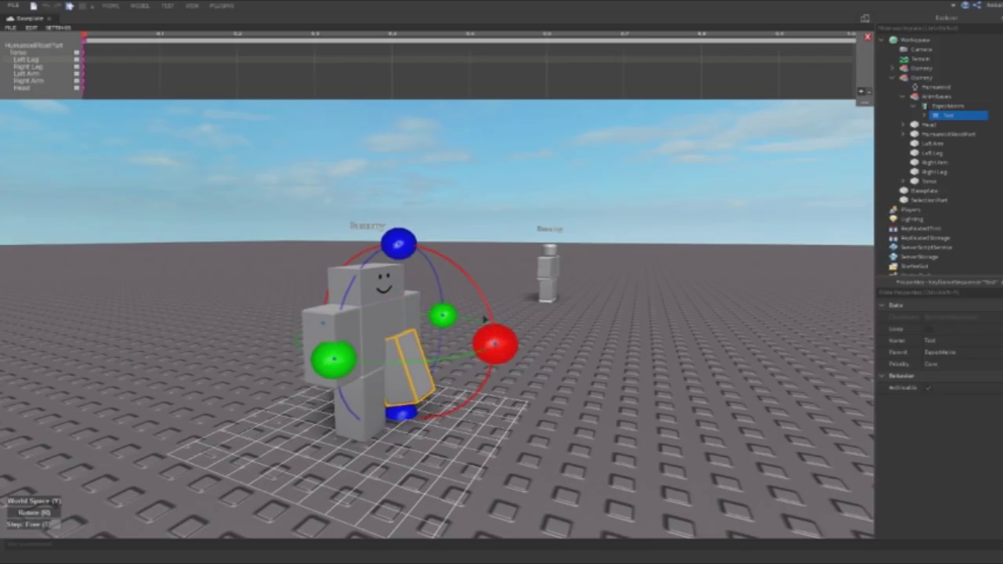
Rotate the right leg backward and shift it slightly forward with the Move handles
key(q)
click(362, 309)
right_drag(367, 302, 400, 252)
key(q)
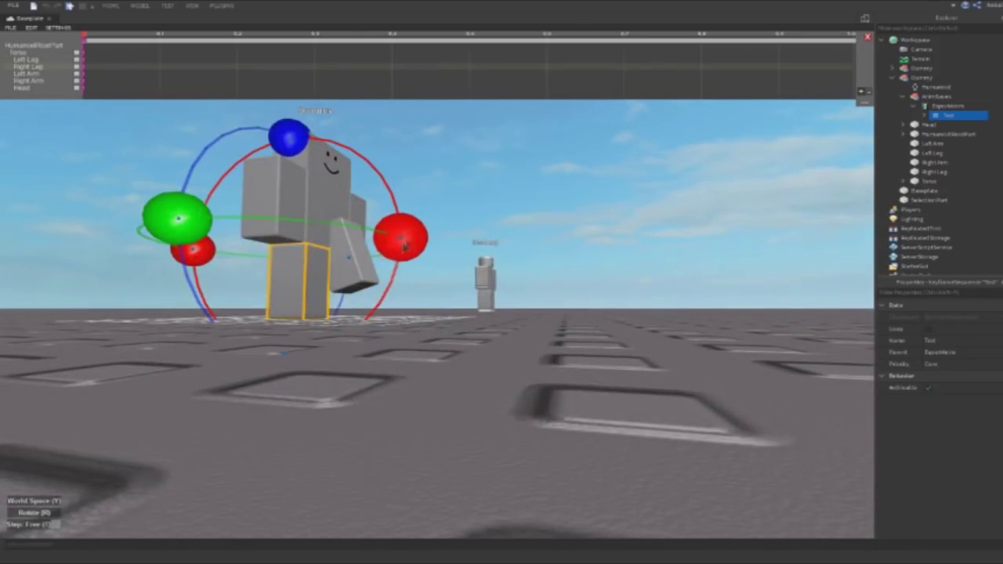
drag(404, 245, 294, 309)
key(r)
drag(429, 235, 408, 191)
key(r)
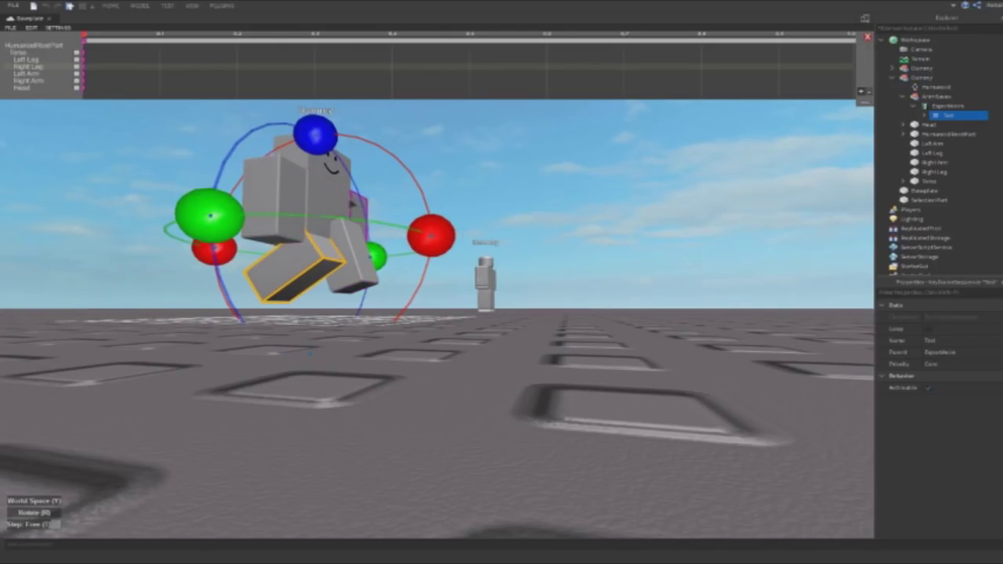
Lean the torso forward and tilt the head down with the Rotate handles
click(332, 204)
click(406, 227)
click(317, 207)
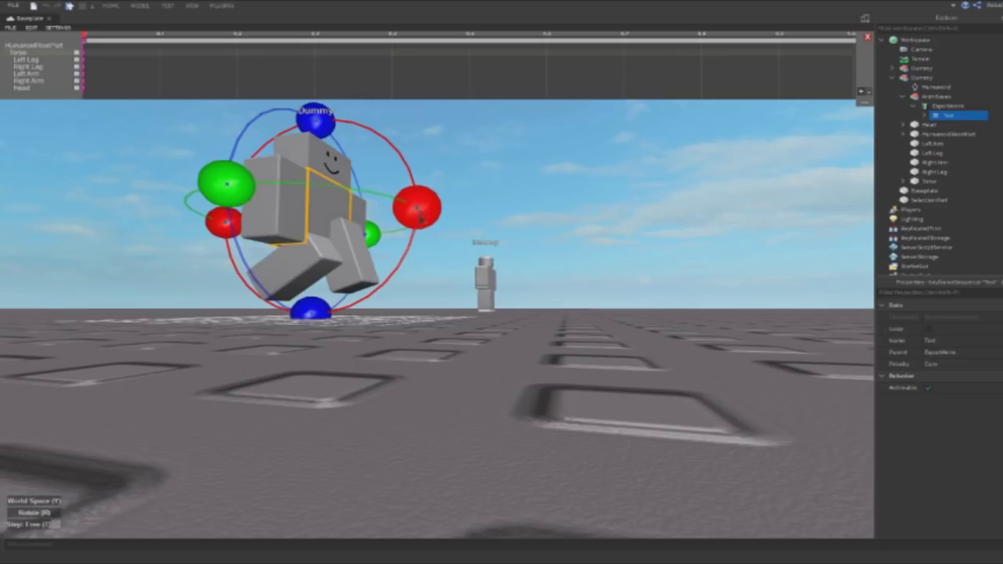
drag(421, 219, 395, 267)
click(349, 179)
drag(439, 176, 420, 220)
Rotate the right arm and the left arm forward relative to the leaning torso
click(319, 199)
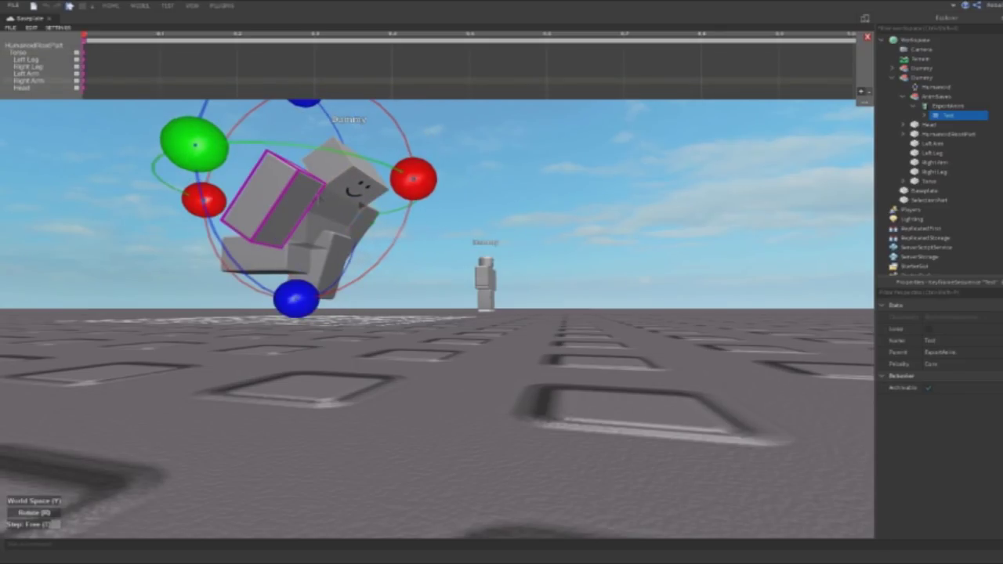
drag(413, 179, 357, 150)
click(385, 237)
click(363, 219)
right_drag(365, 223, 426, 233)
drag(473, 173, 369, 121)
Select the torso and move it down and back up along the world vertical axis
click(288, 202)
right_drag(288, 204, 290, 205)
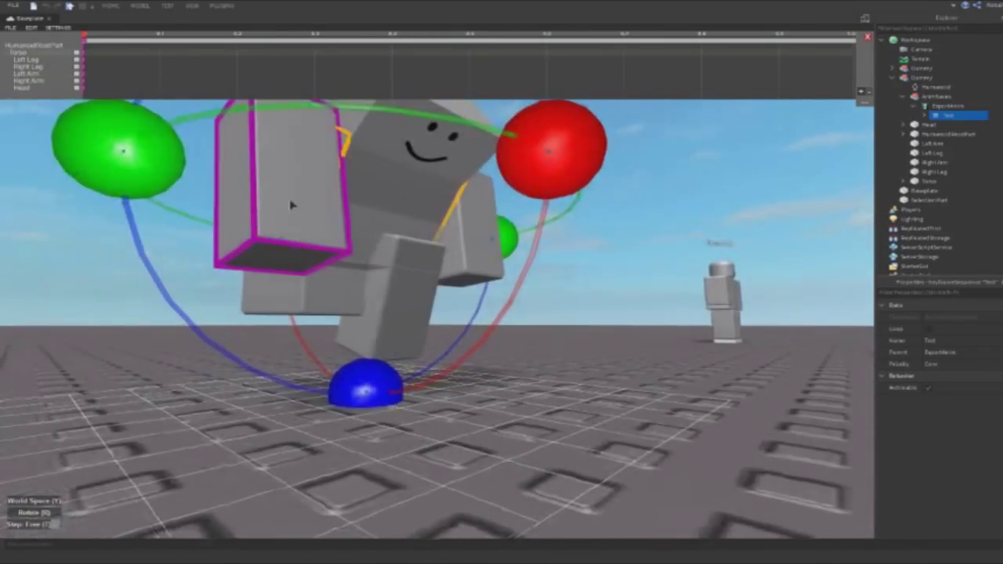
key(r)
scroll(290, 206, down, 3)
drag(395, 354, 413, 414)
right_drag(428, 373, 420, 346)
key(e)
drag(426, 328, 429, 227)
Rotate the torso more upright, then lower and raise the whole body with the Move handles
key(r)
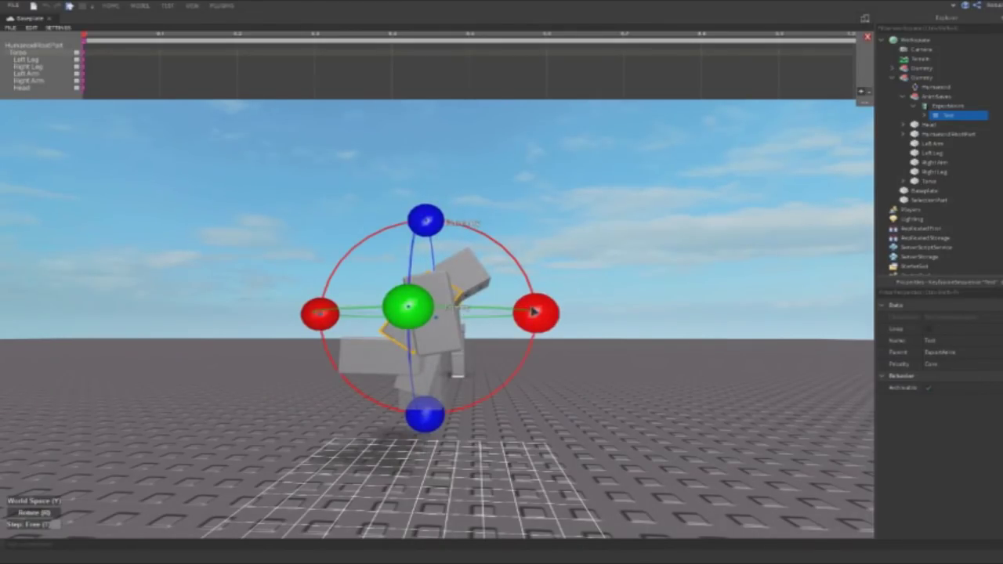
drag(533, 311, 566, 273)
key(r)
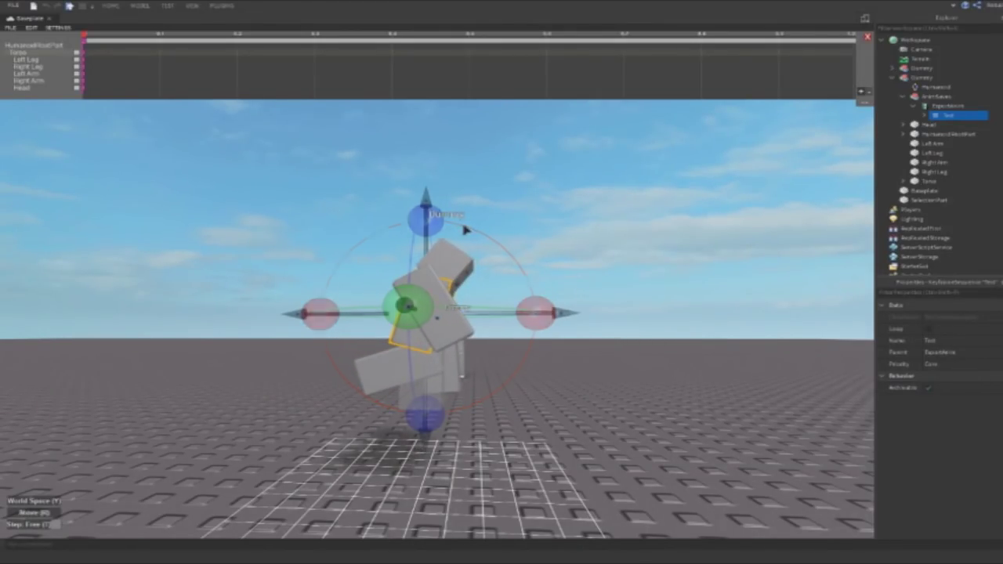
key(r)
drag(464, 228, 470, 310)
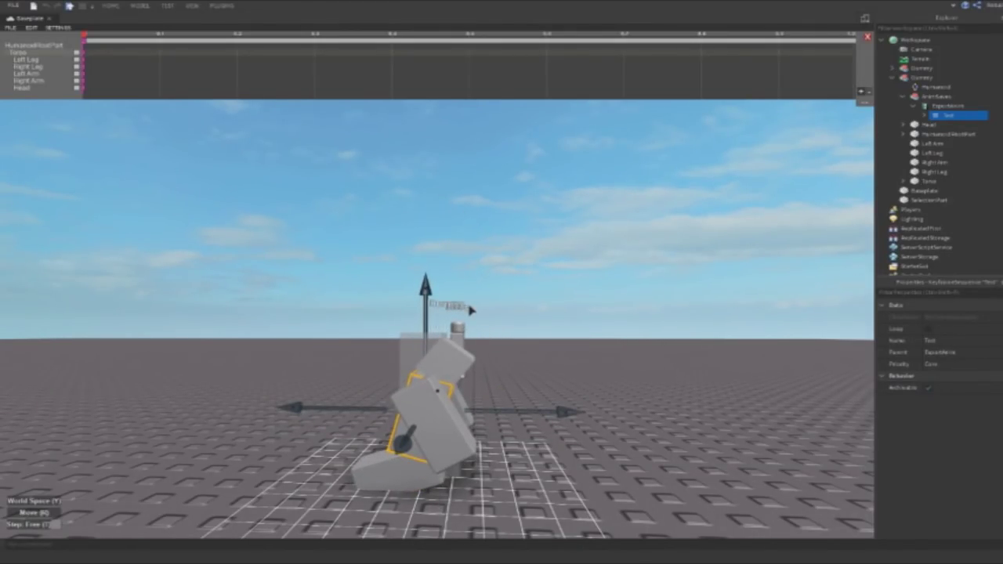
right_drag(470, 310, 438, 311)
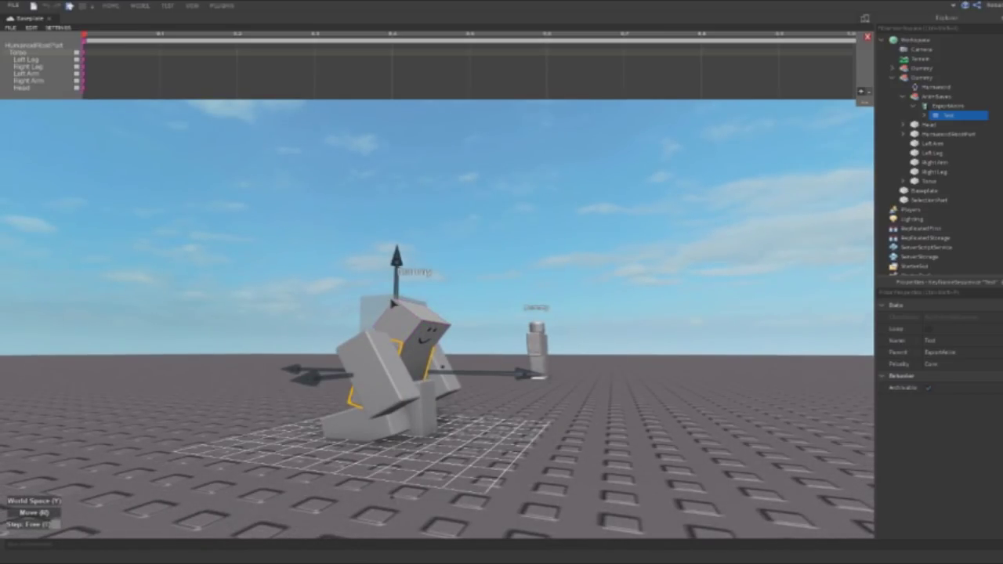
scroll(394, 304, up, 1)
drag(386, 304, 385, 187)
Rotate the right leg downward, then move it slightly backward and up
click(336, 343)
key(r)
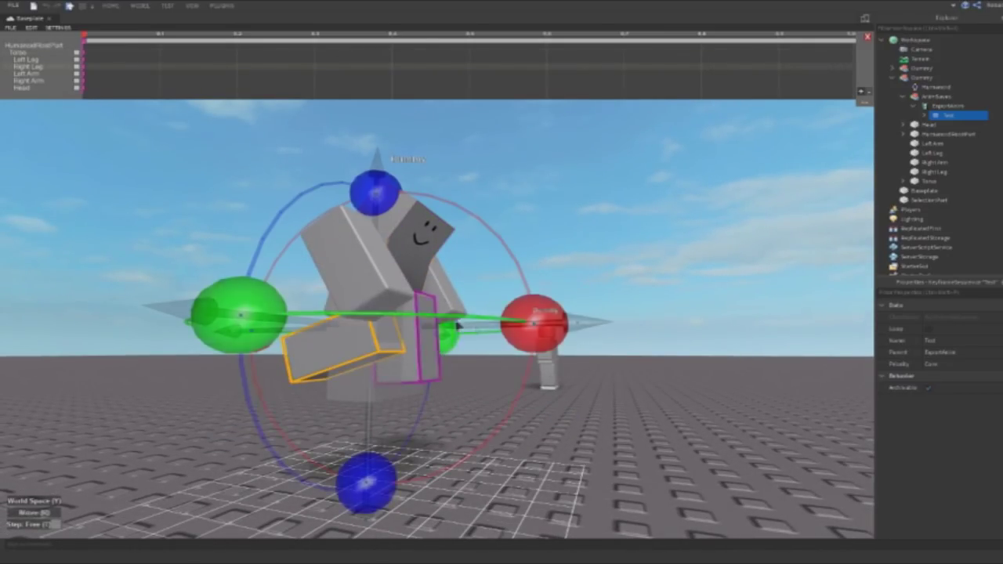
drag(561, 315, 490, 266)
key(r)
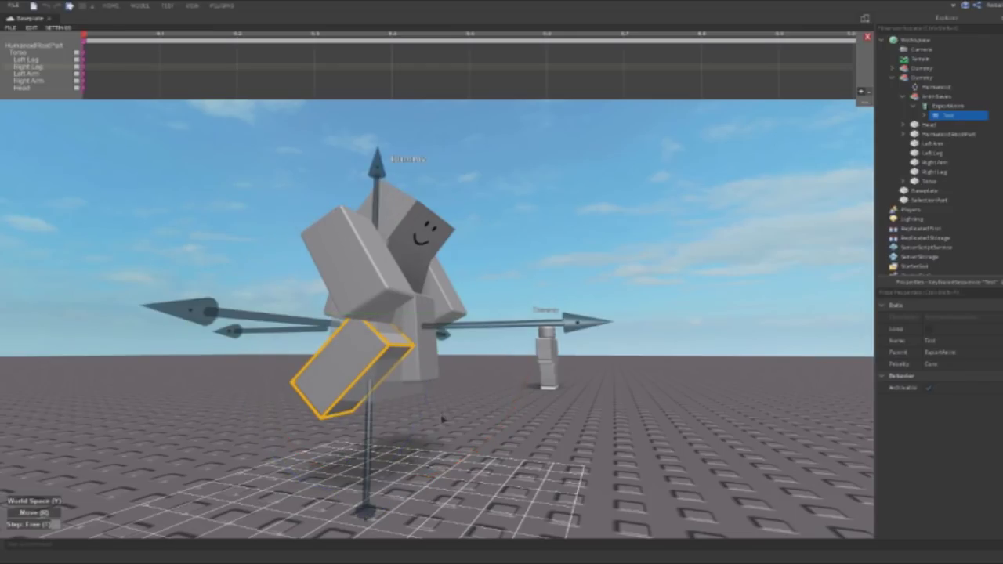
drag(483, 342, 461, 333)
drag(350, 428, 348, 413)
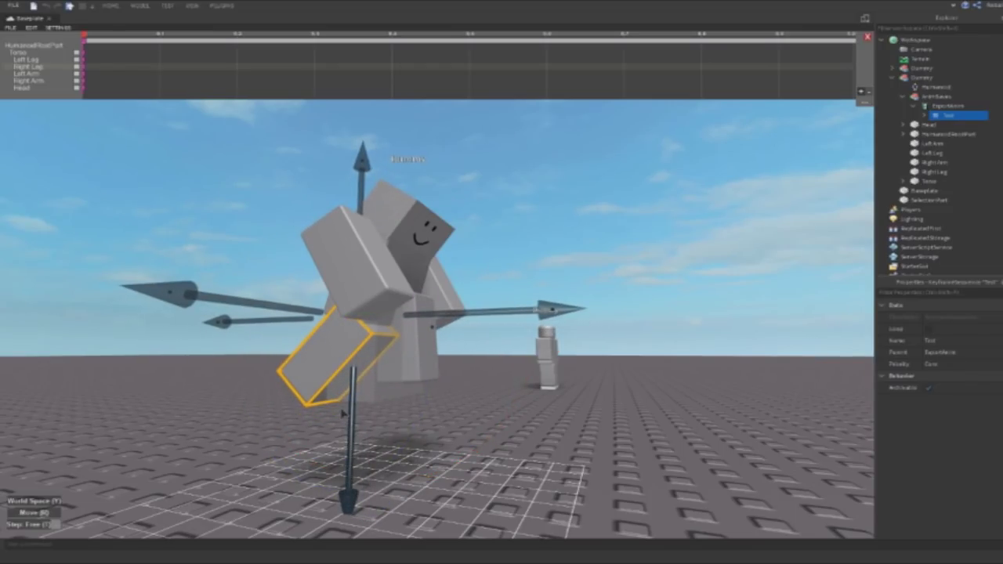
Rotate the head to face forward, switch the handles to local space, and deselect the body part
click(420, 393)
click(422, 372)
click(385, 203)
click(385, 202)
key(r)
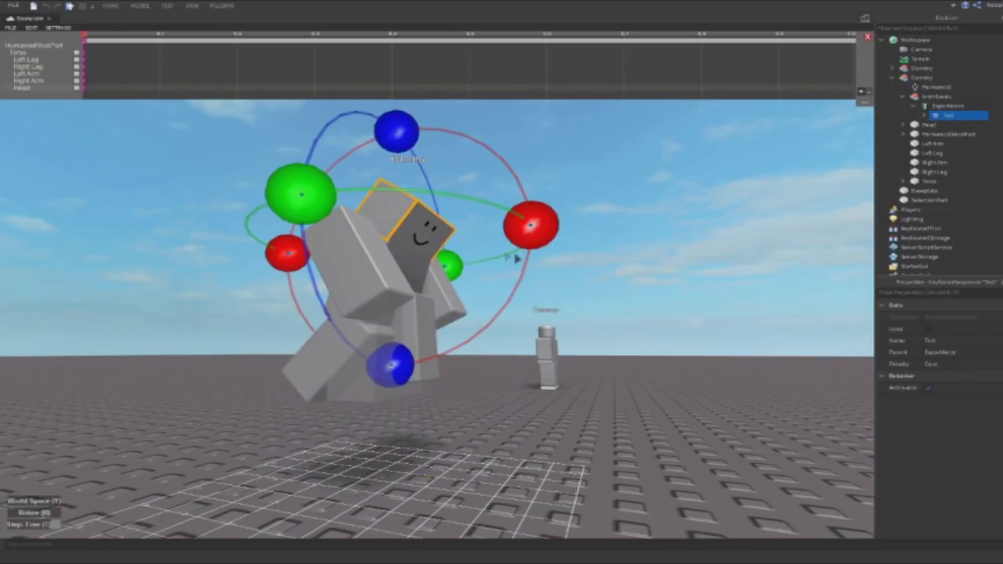
key(e)
key(y)
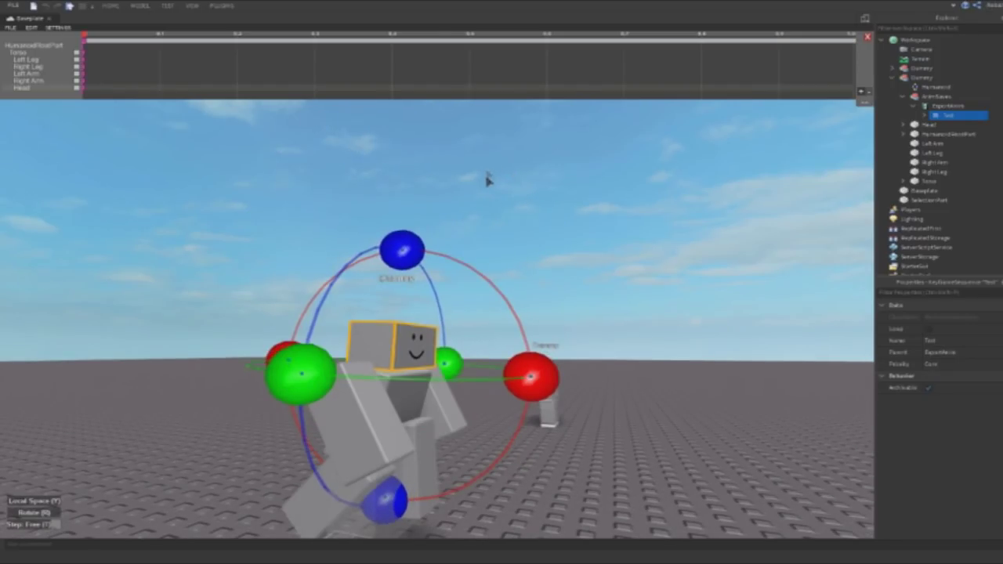
key(q)
click(574, 169)
key(e)
key(q)
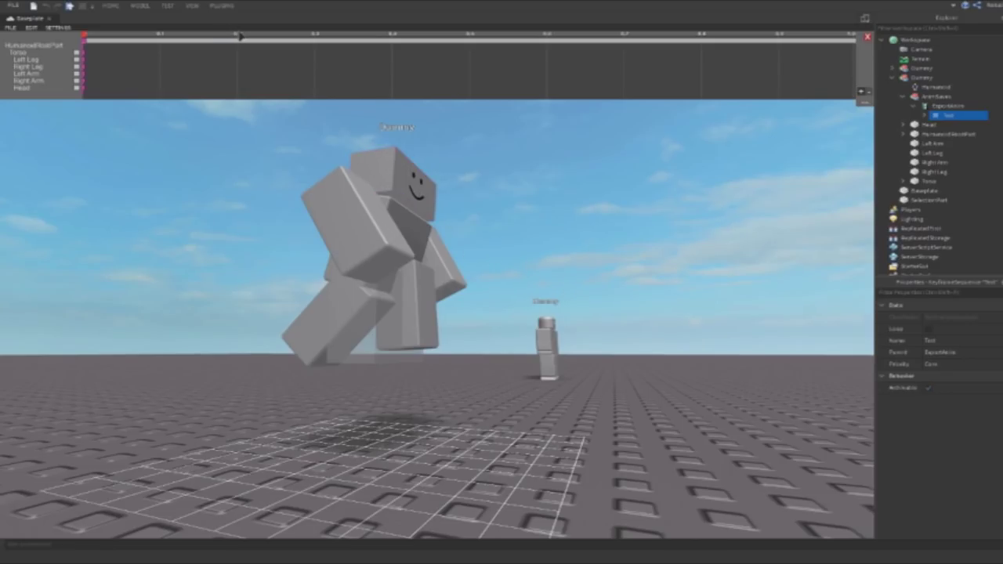
With the playhead at 0.2 seconds, lean the torso backward and rotate the right leg
key(e)
click(406, 355)
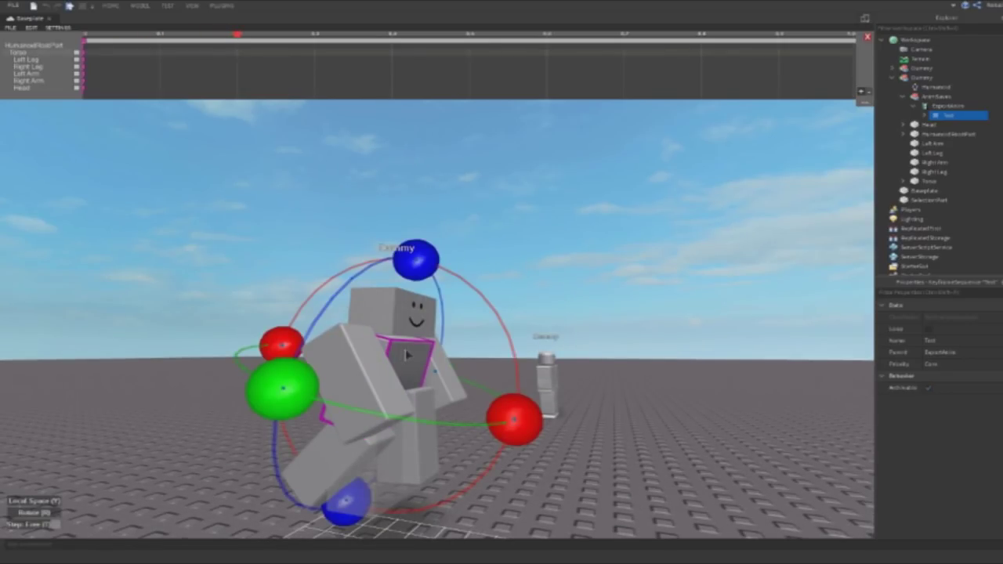
drag(460, 375, 435, 457)
click(435, 457)
drag(542, 346, 563, 376)
key(r)
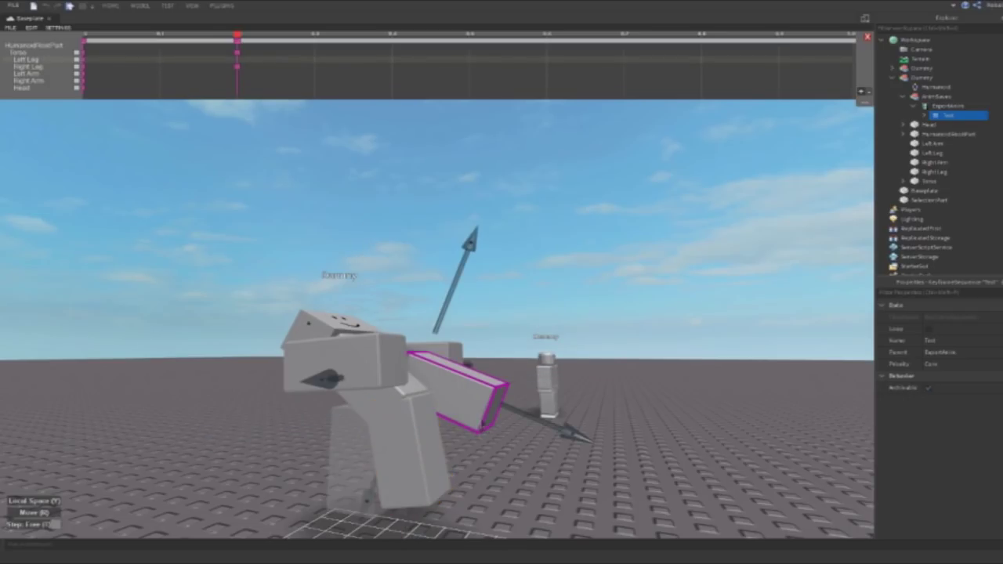
Move the left leg outward along its local axis and rotate it downward at 0.2 seconds
click(467, 368)
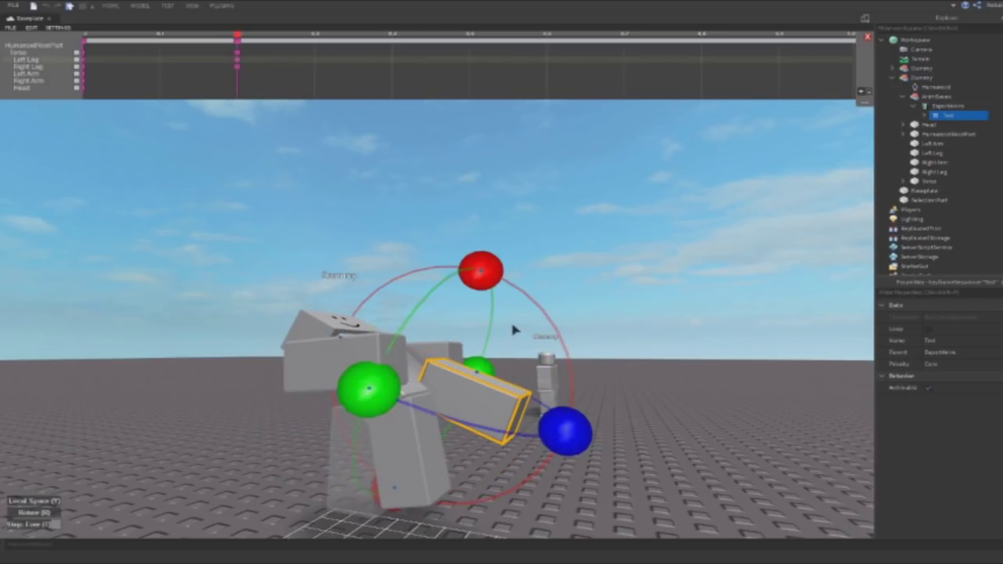
key(r)
drag(476, 268, 500, 290)
key(r)
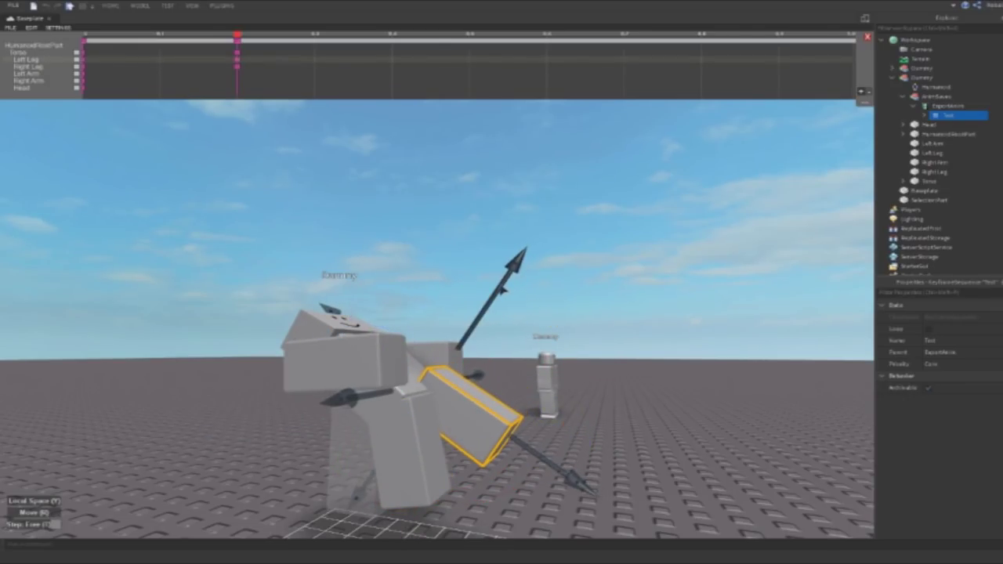
click(521, 299)
Rotate the right arm downward and swing the left arm outward from the torso
click(394, 331)
key(r)
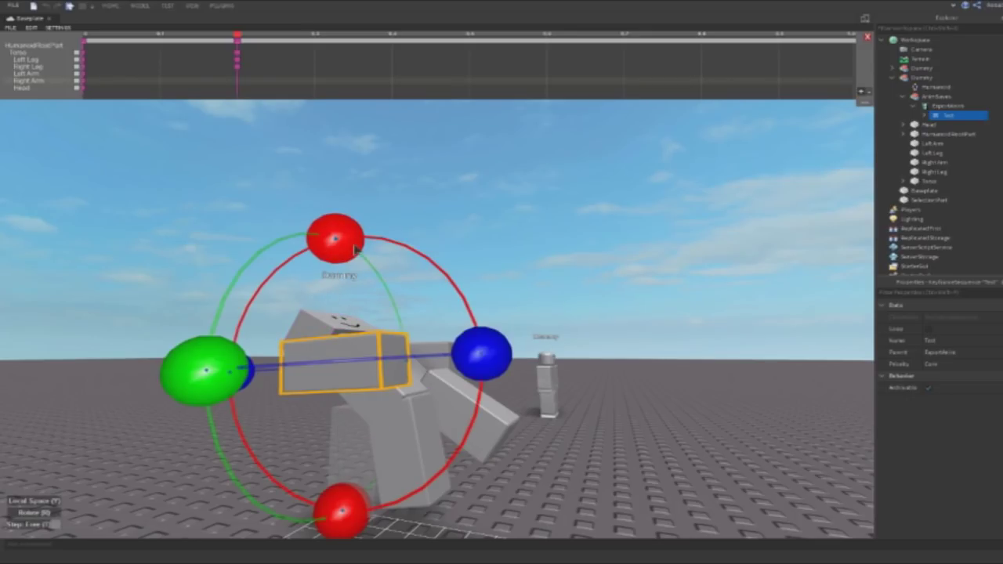
drag(374, 273, 461, 275)
click(435, 341)
right_drag(433, 306, 431, 315)
drag(468, 277, 445, 280)
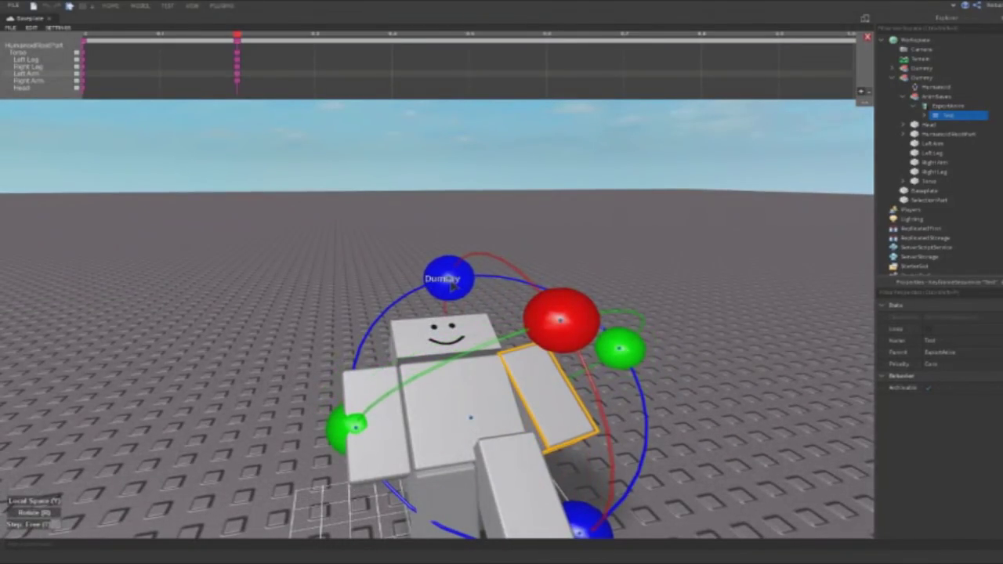
Adjust the right arm's sideways rotation, then rotate the head in local space
click(380, 388)
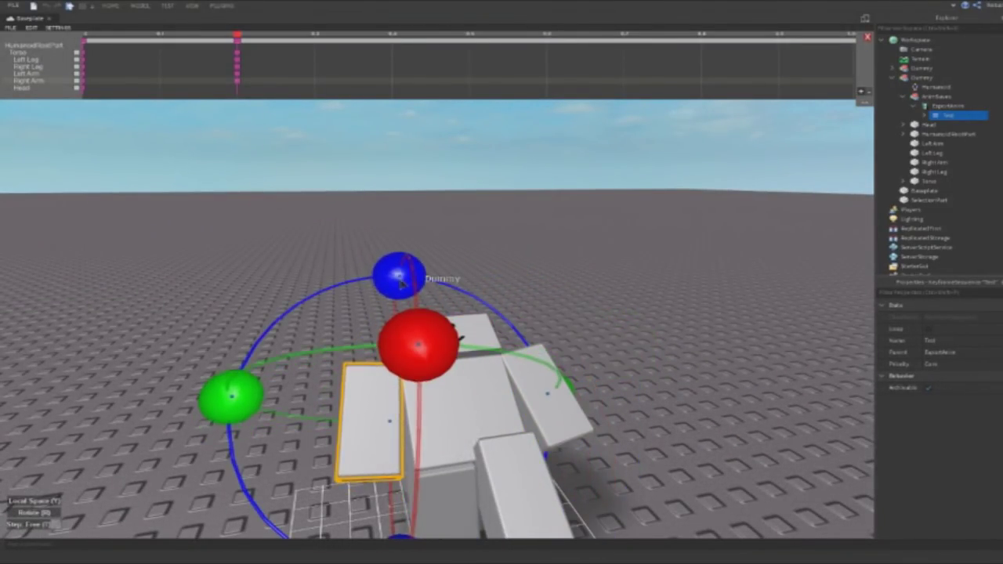
click(476, 284)
right_drag(476, 285, 476, 285)
click(352, 337)
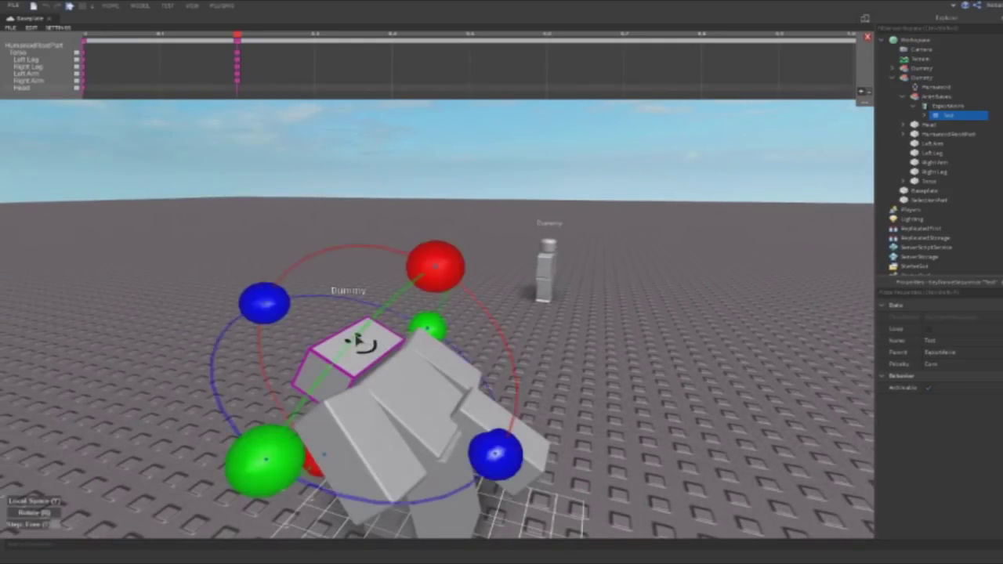
right_drag(423, 221, 423, 221)
drag(425, 160, 386, 152)
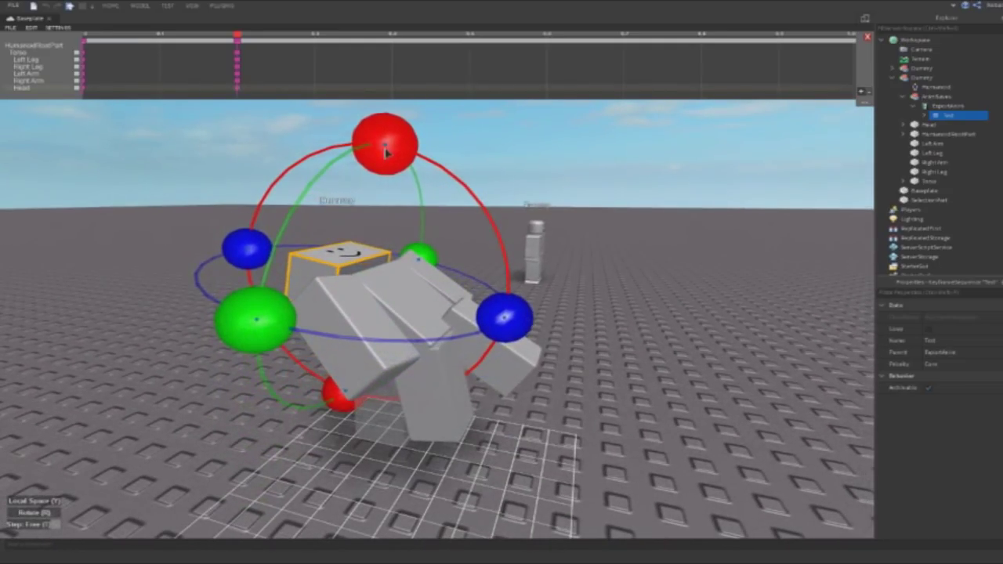
right_drag(387, 194, 385, 195)
click(387, 194)
scroll(387, 195, up, 2)
scroll(387, 195, down, 2)
key(w)
key(e)
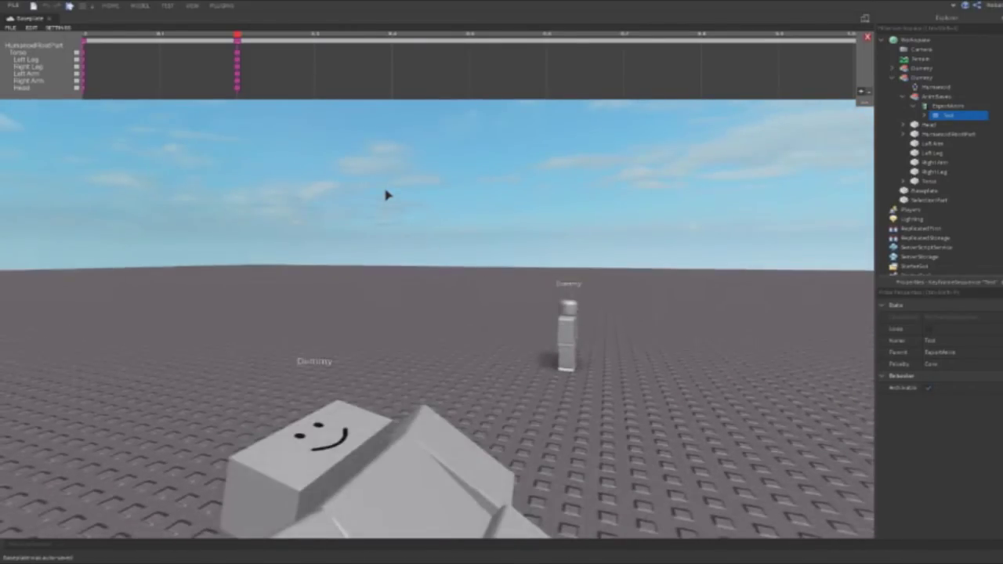
With the playhead at 0.4 seconds, rotate the torso forward so the upper body tips head-down
key(q)
key(s)
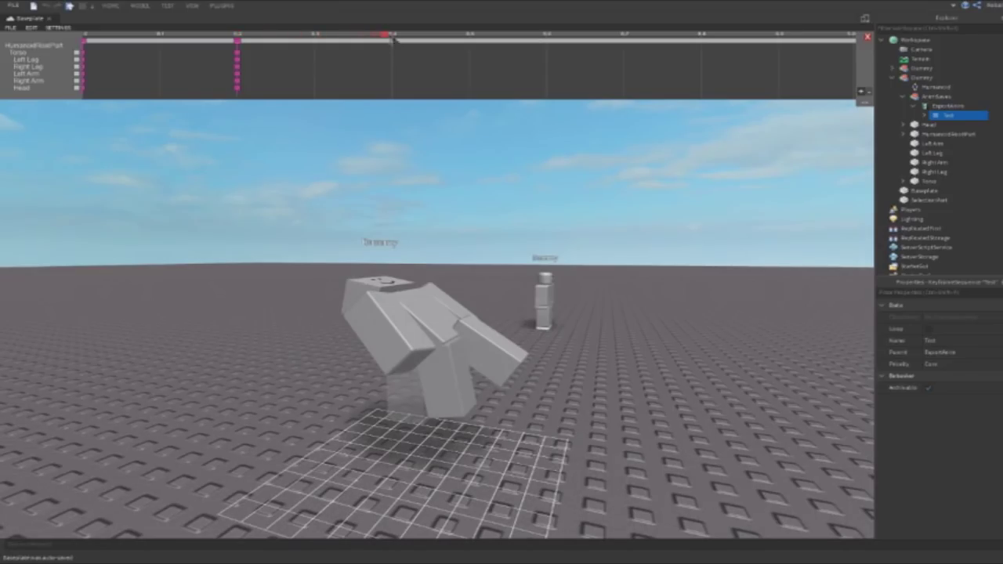
click(419, 318)
key(r)
drag(488, 248, 301, 218)
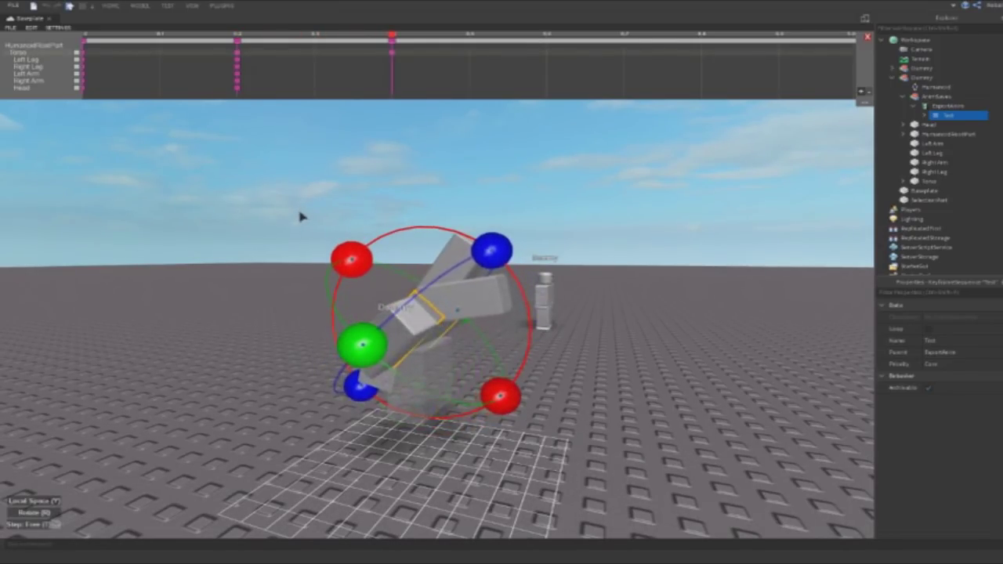
key(r)
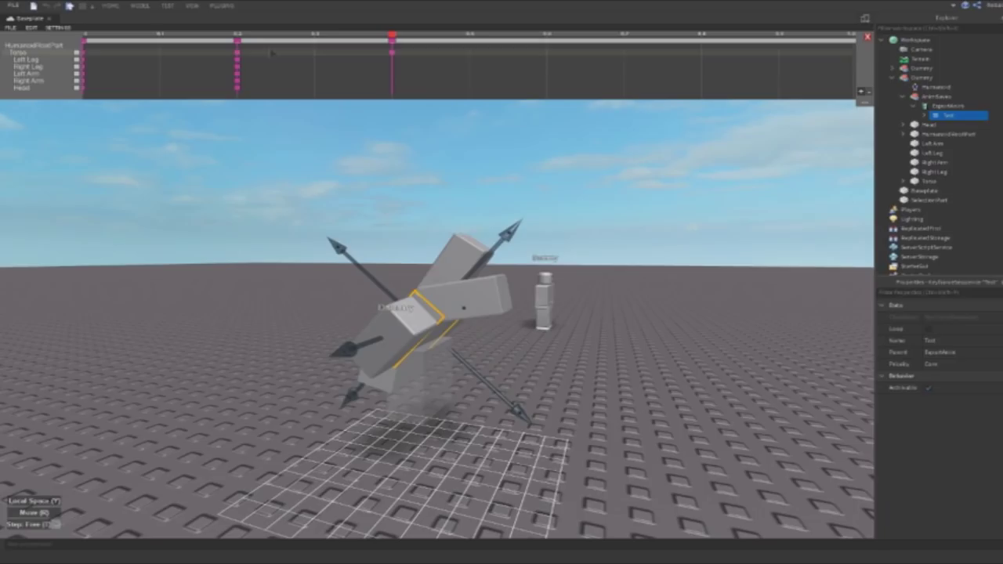
right_drag(499, 295, 501, 293)
key(q)
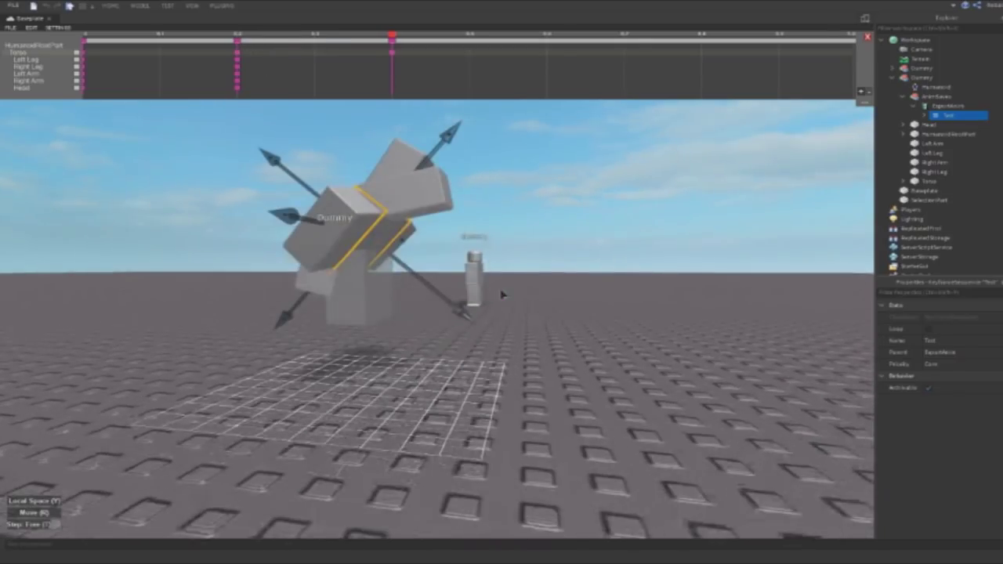
Rotate the right and left legs to follow the tipped torso at 0.4 seconds
key(e)
click(426, 329)
key(r)
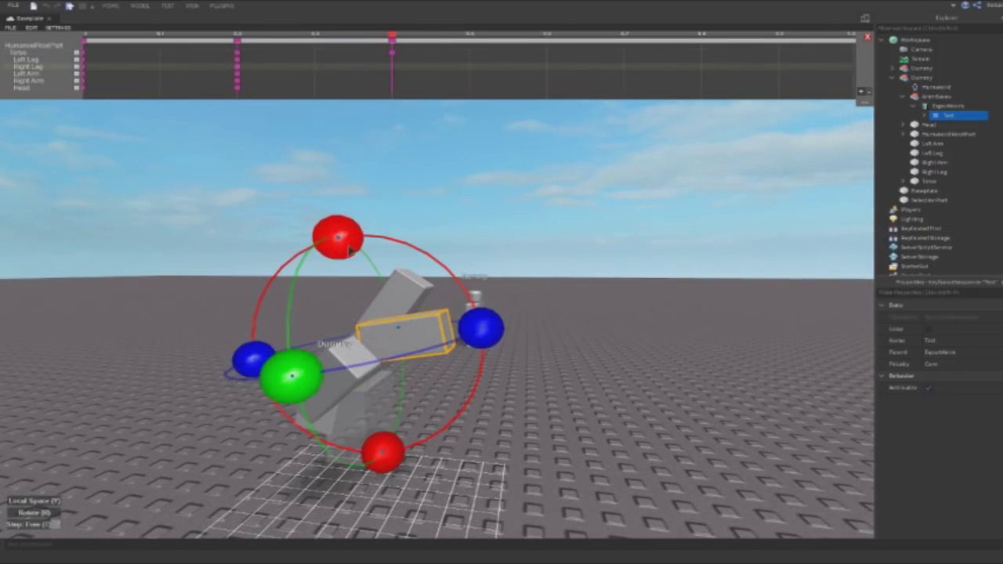
drag(350, 249, 420, 304)
drag(307, 276, 343, 253)
Move the left leg along its local axes to reseat it against the torso at 0.4 seconds
key(r)
middle_drag(338, 357, 437, 439)
key(q)
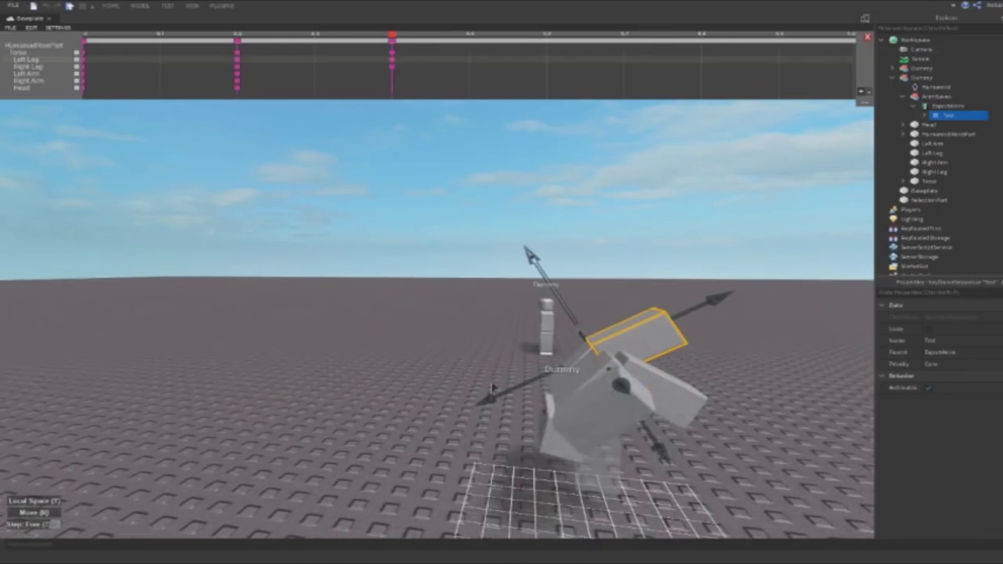
click(483, 384)
click(606, 353)
drag(509, 394, 497, 399)
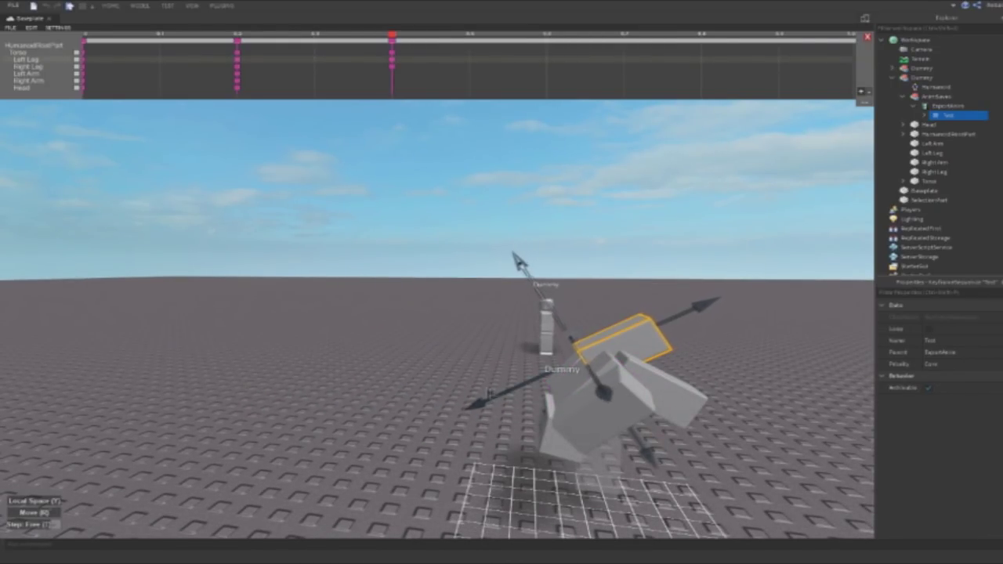
key(d)
click(553, 403)
drag(600, 438, 582, 426)
click(646, 373)
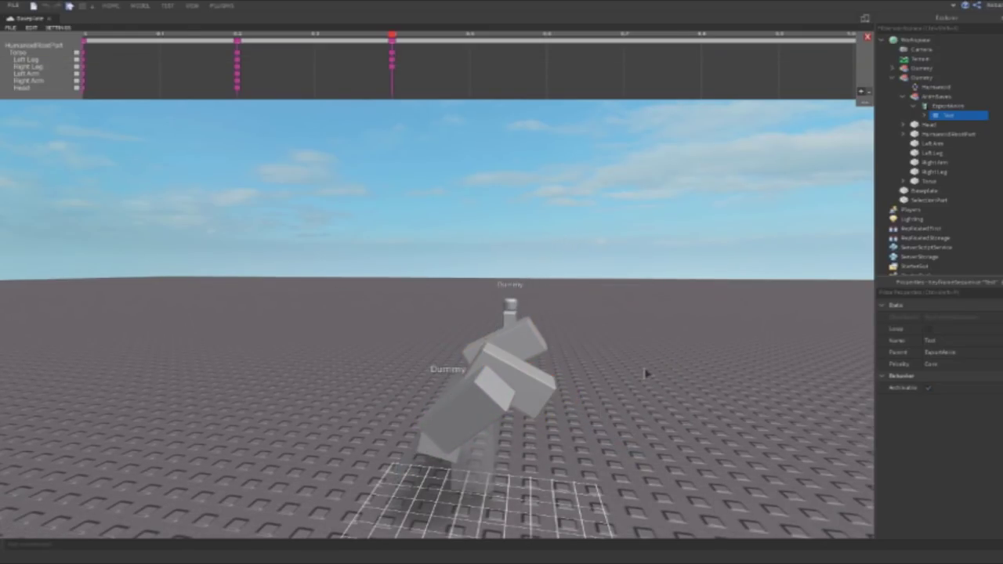
Rotate the right arm, left arm and head to complete the pose at 0.4 seconds
key(w)
right_drag(646, 374, 645, 374)
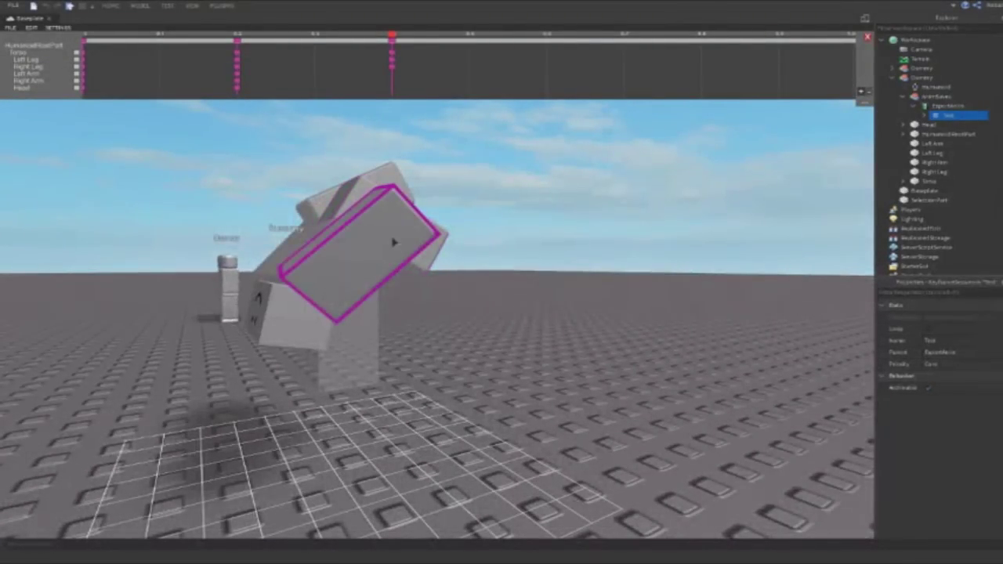
click(435, 231)
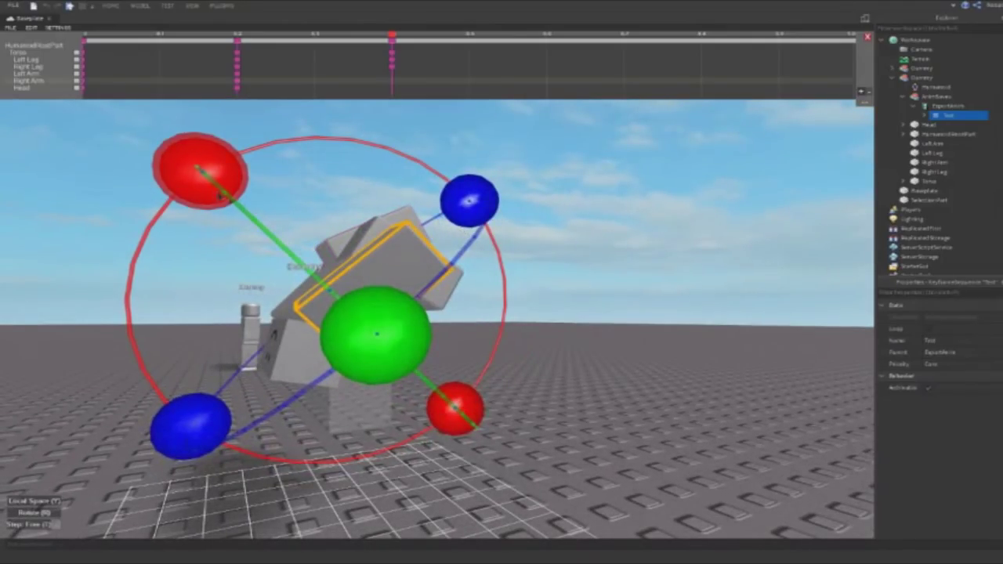
drag(439, 220, 385, 202)
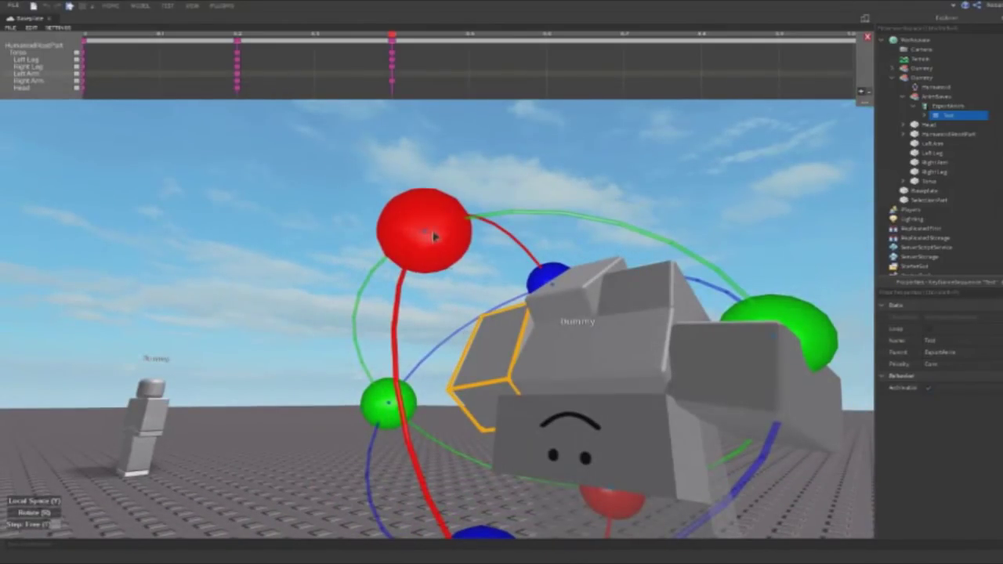
drag(435, 235, 544, 250)
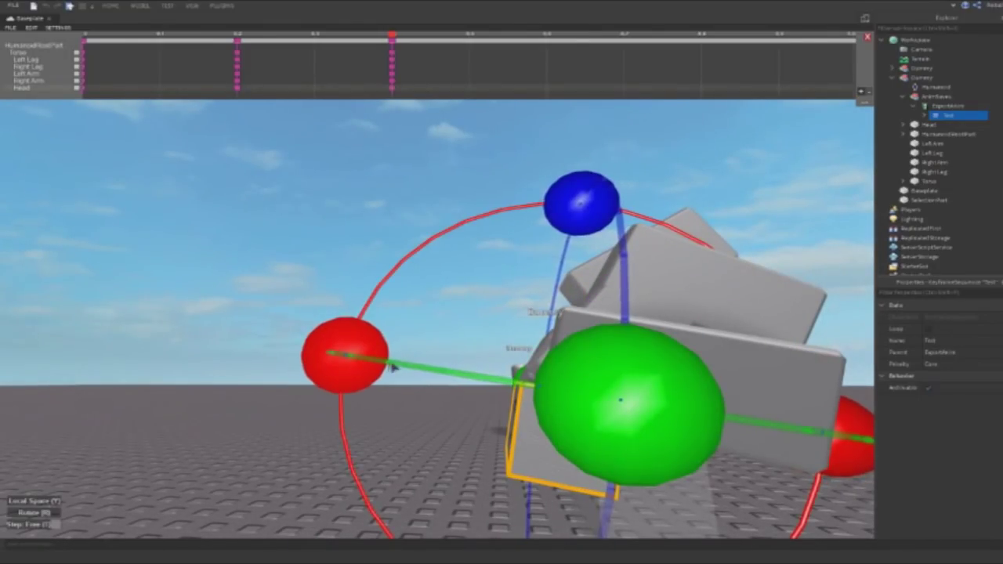
drag(489, 391, 459, 396)
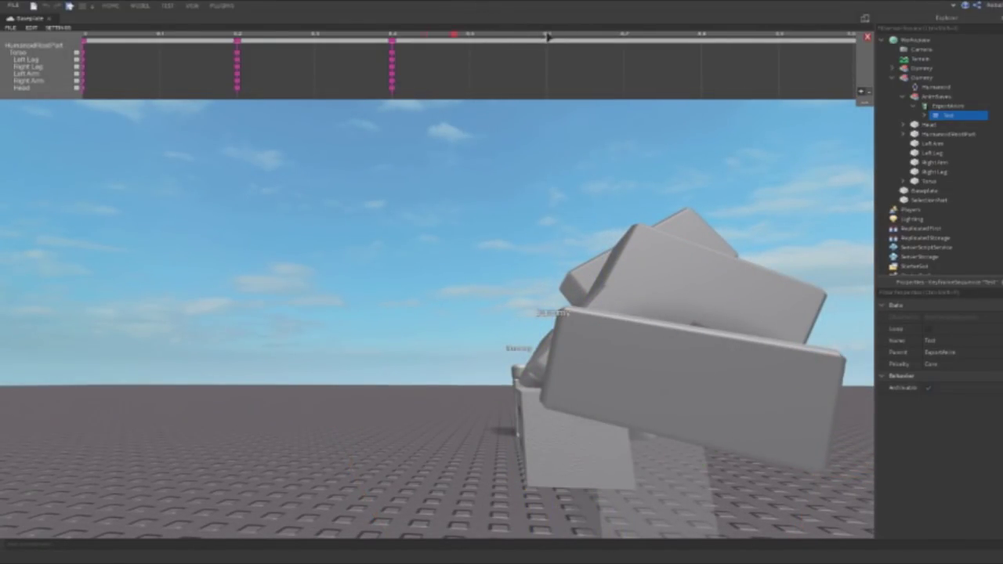
Scrub through the timeline to check the motion, and space the second and third keyframes at 0.25 and 0.5 seconds
click(547, 36)
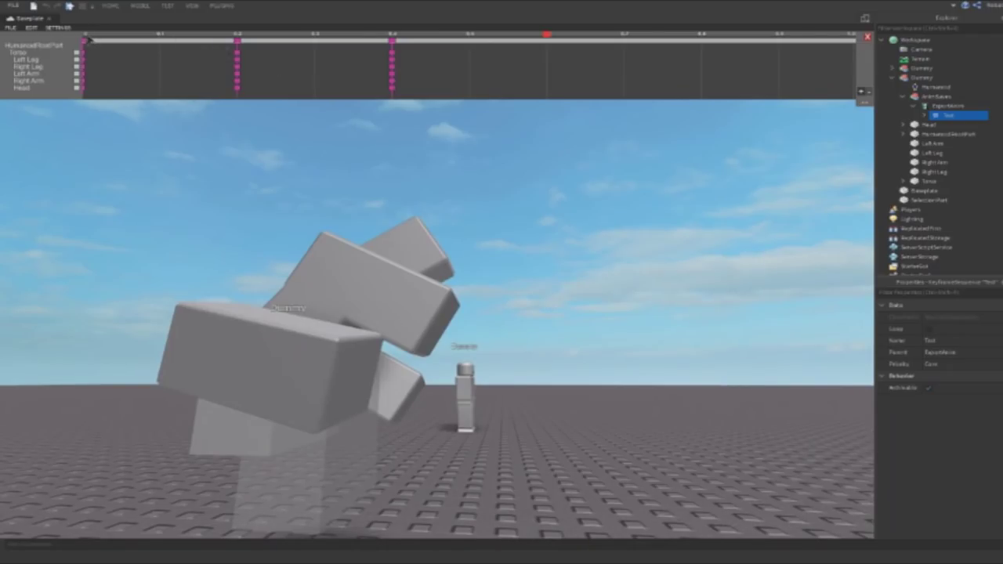
drag(87, 38, 409, 39)
drag(423, 66, 587, 97)
drag(725, 58, 740, 63)
key(a)
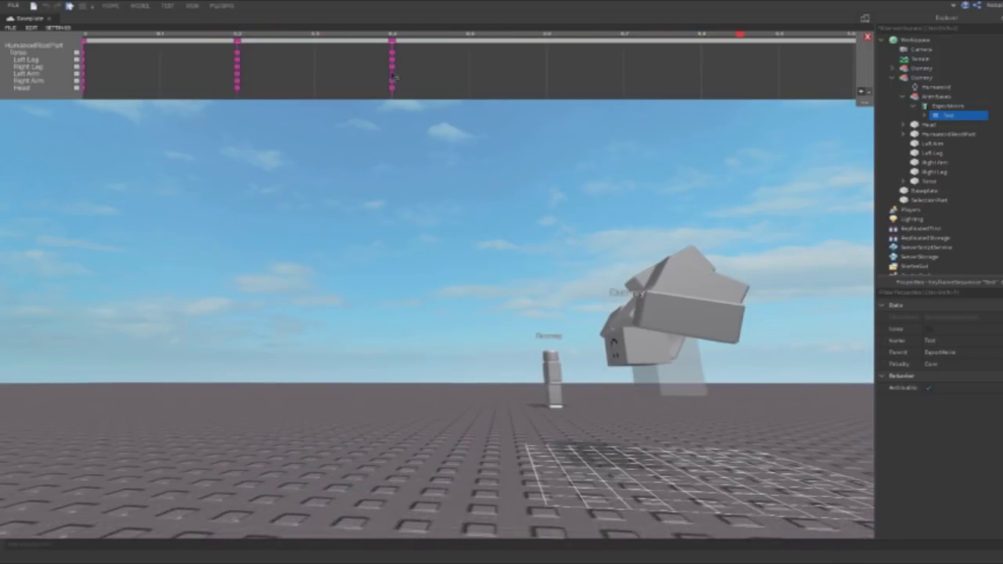
key(d)
key(a)
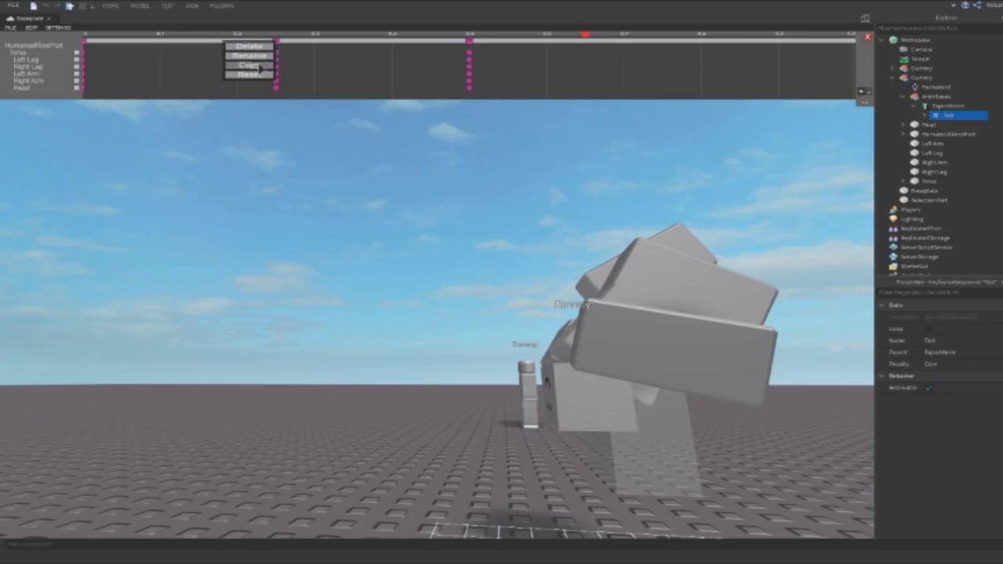
Copy the keyframe at 0.25 seconds and paste it at 0.75 seconds
click(252, 74)
drag(586, 42, 662, 41)
key(s)
key(d)
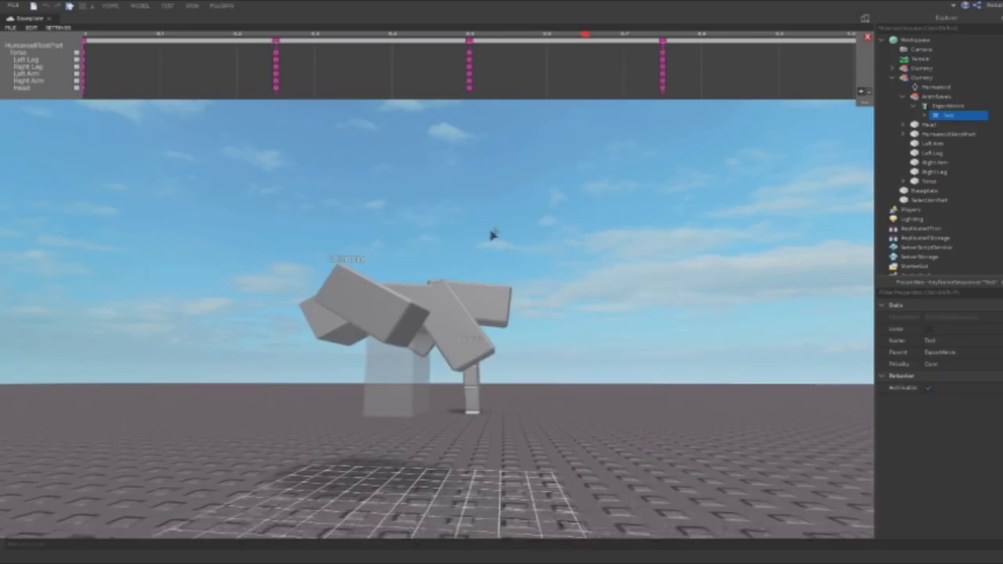
click(409, 297)
drag(413, 209, 517, 457)
key(r)
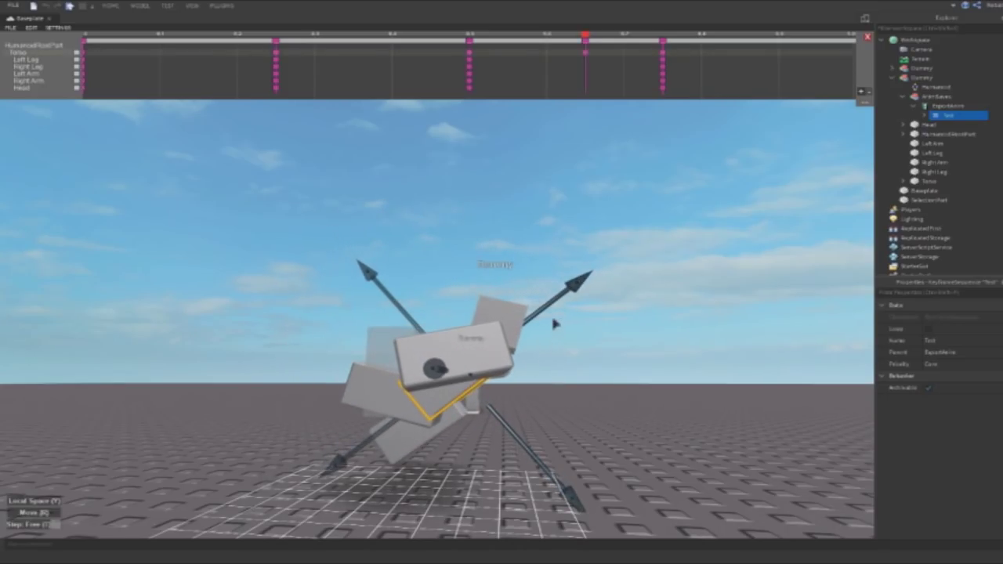
drag(554, 321, 530, 331)
click(583, 337)
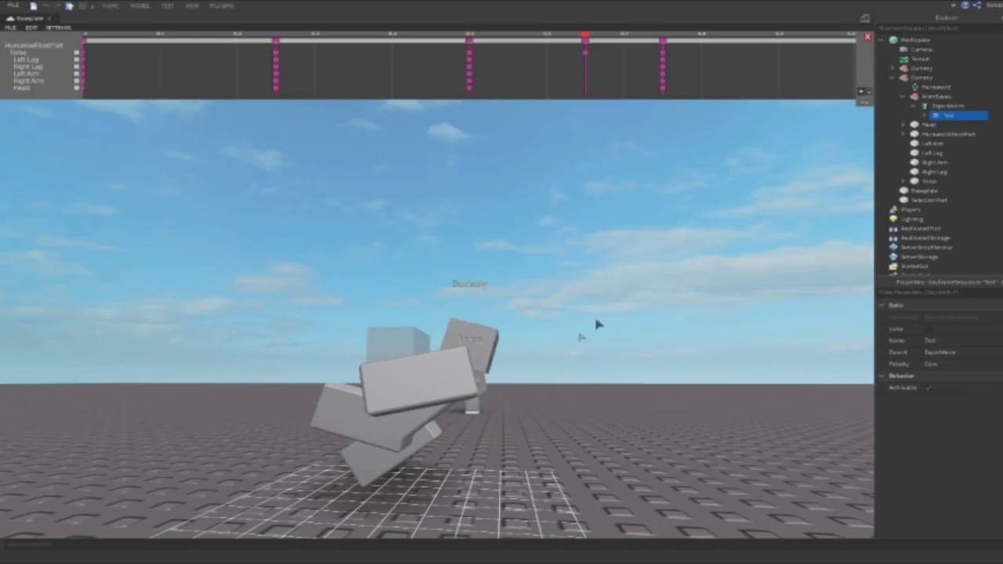
right_click(590, 45)
click(577, 51)
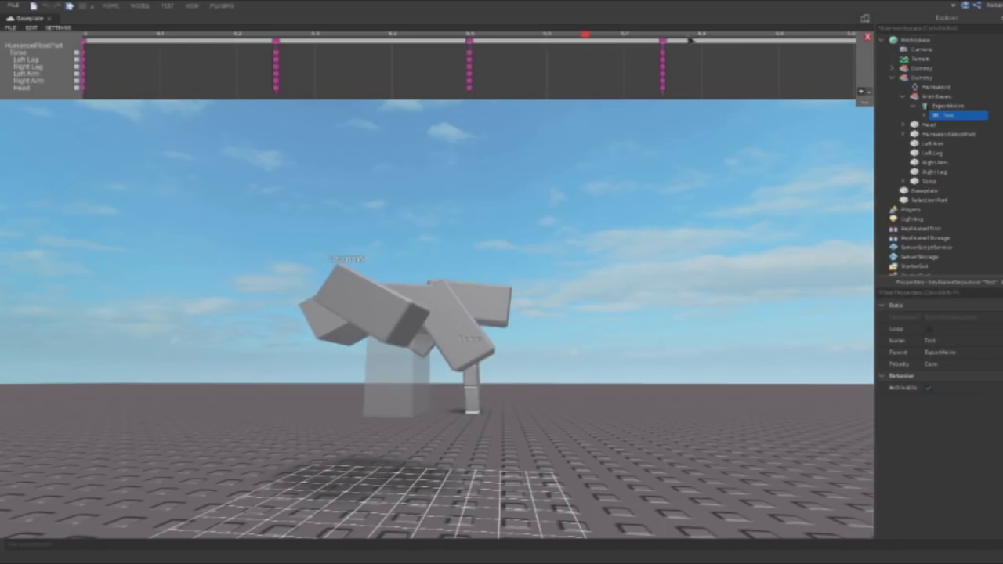
With the playhead at 0.75 seconds, rotate the torso over and move it down toward the ground
key(space)
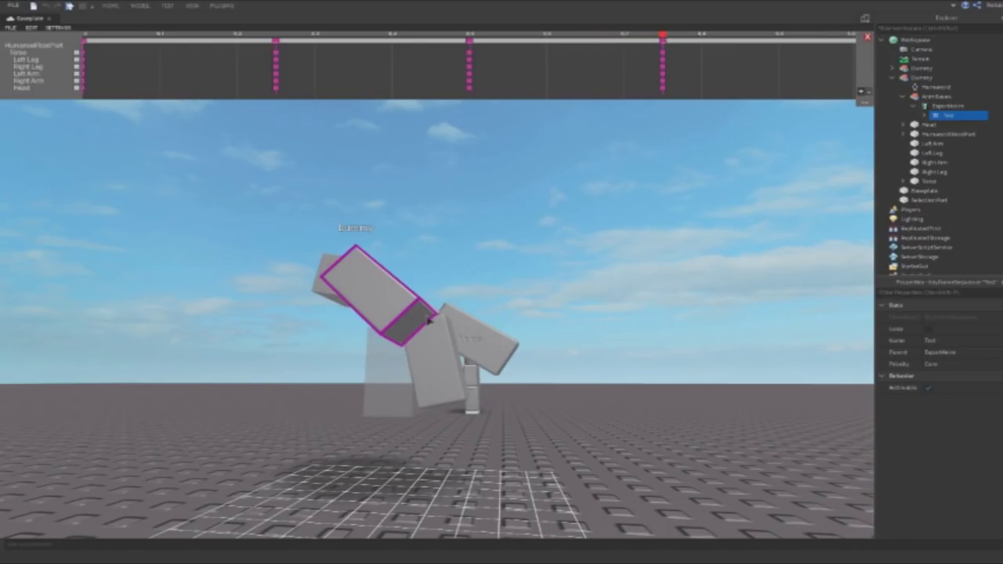
click(429, 318)
key(r)
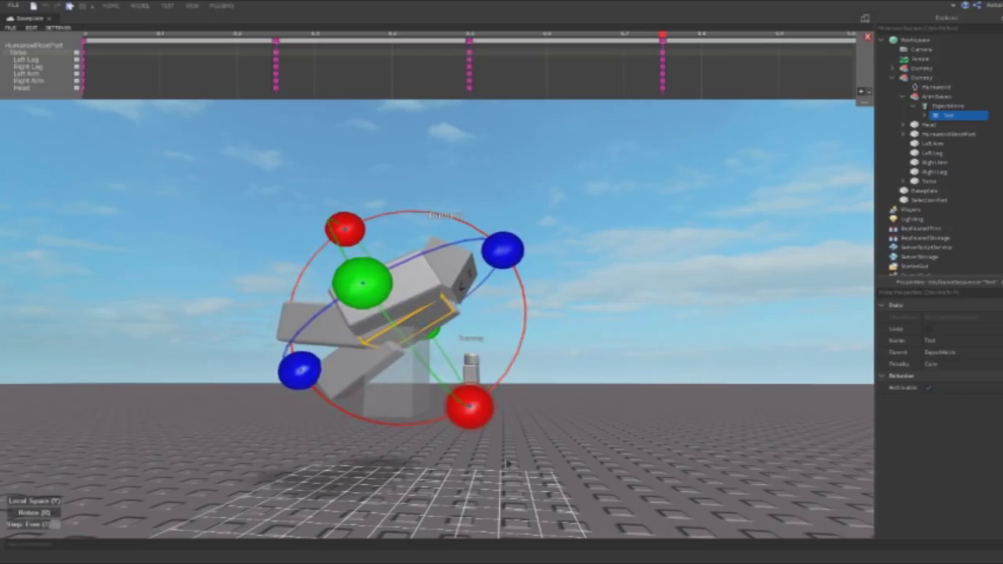
key(q)
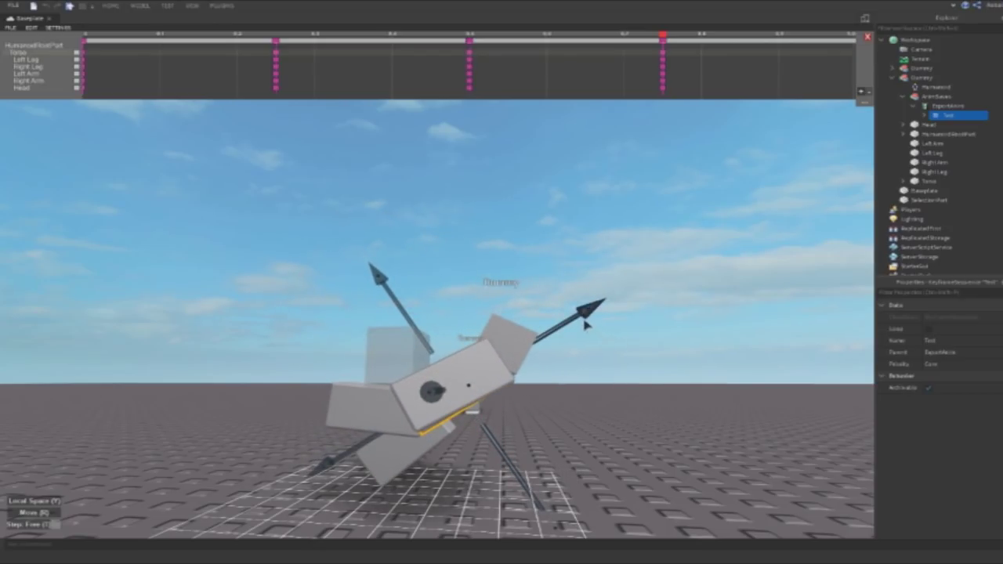
drag(585, 323, 571, 323)
click(599, 350)
Rotate the right arm downward and adjust the opposite arm for the 0.75-second pose
click(473, 376)
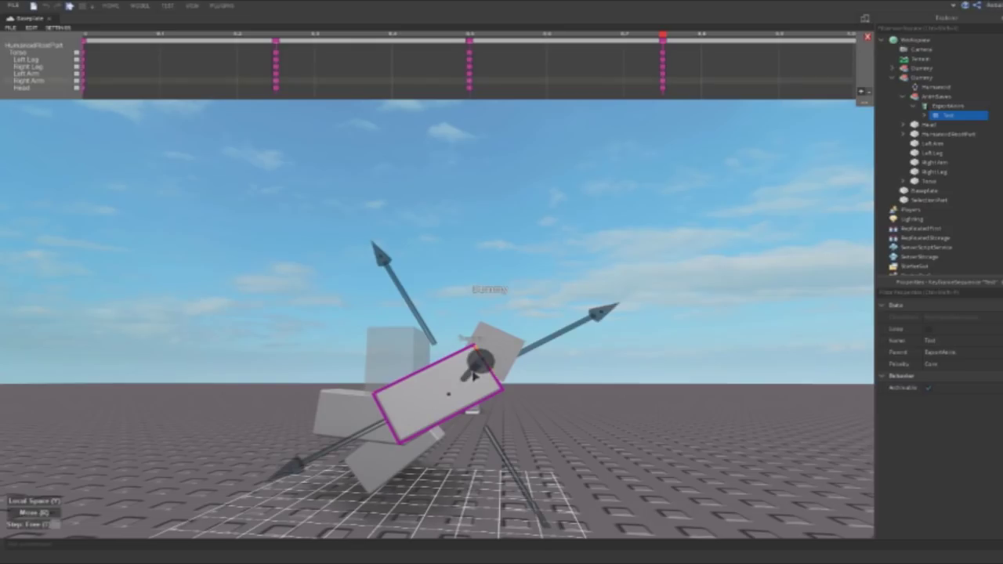
key(r)
drag(390, 274, 322, 352)
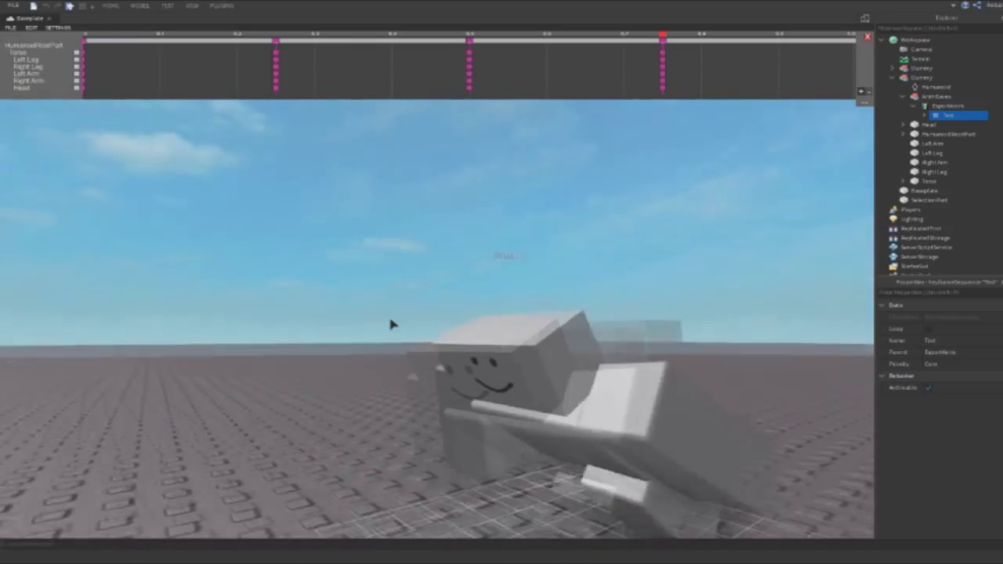
click(636, 390)
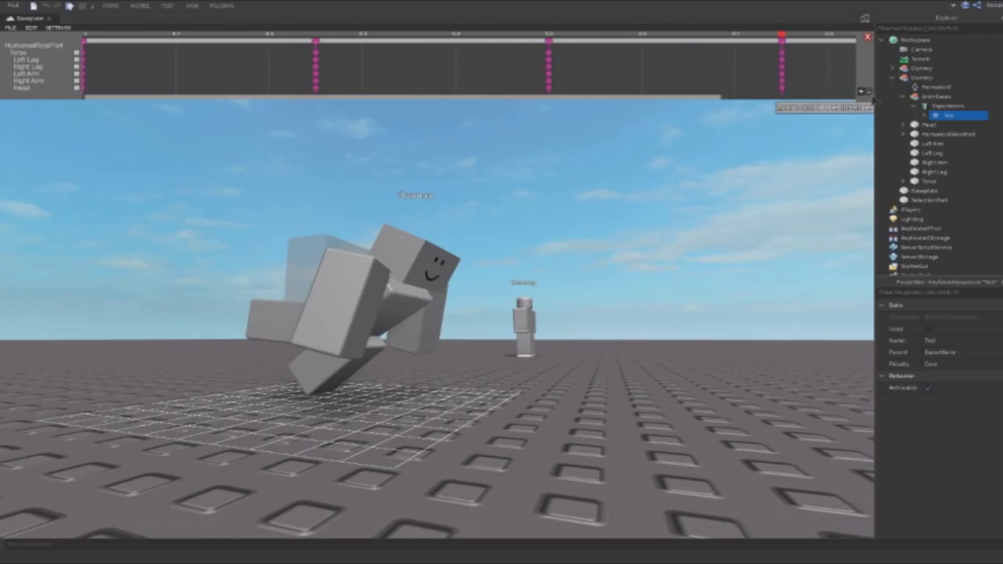
Try enlarging the timeline panel, and shrink it back to a compact height around the body-part tracks
drag(866, 97, 865, 351)
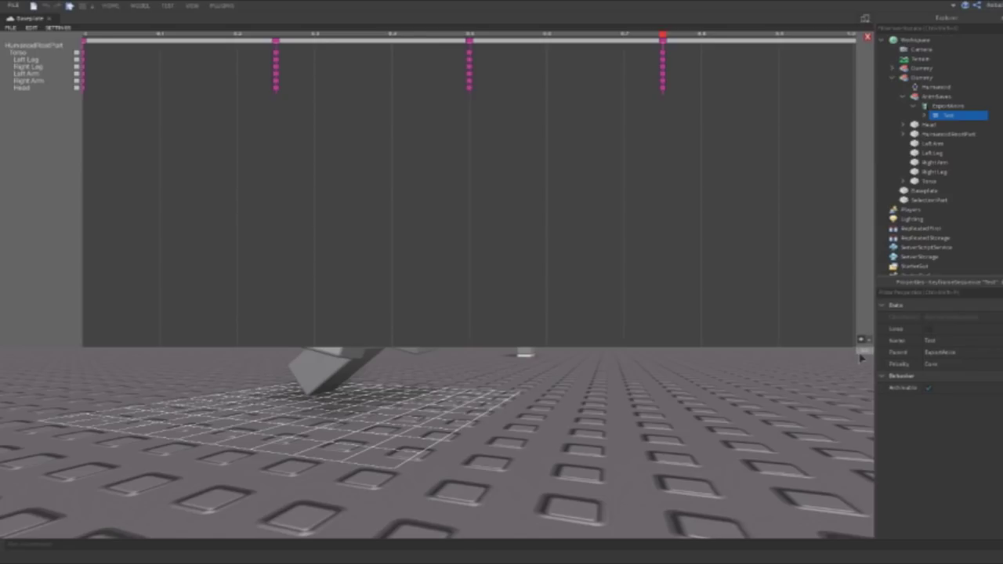
drag(857, 354, 863, 285)
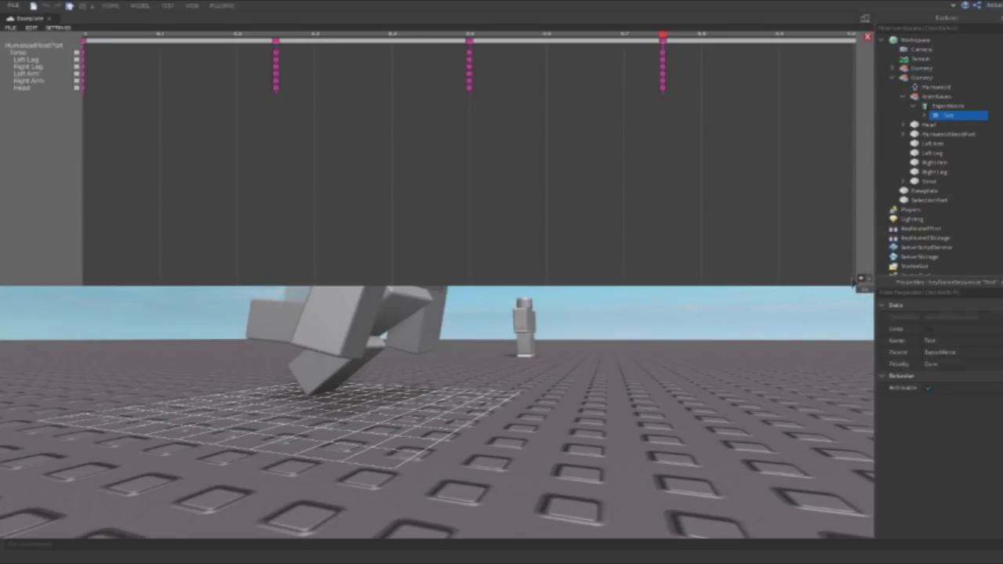
drag(864, 290, 863, 82)
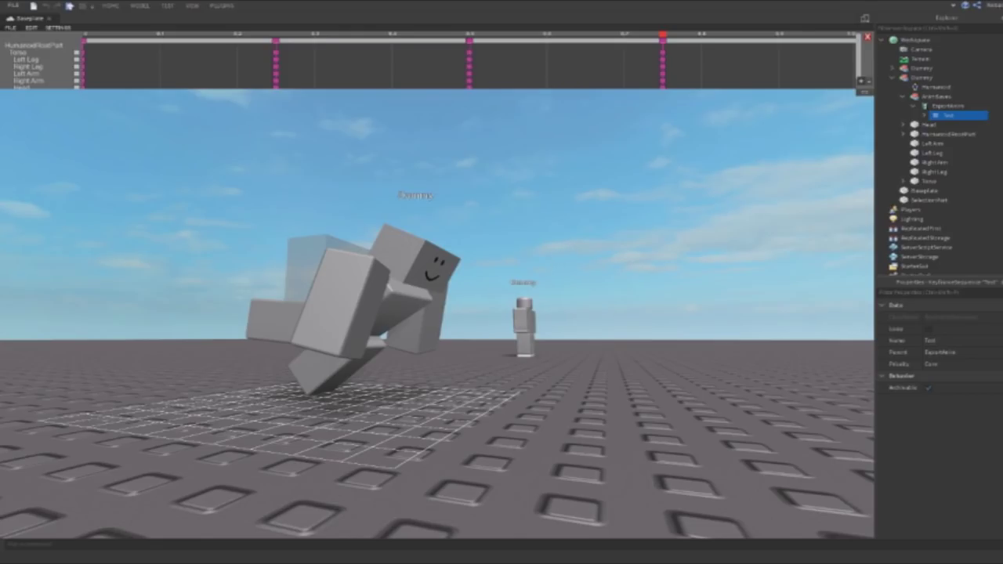
Play the animation, return to editing, and scrub through the timeline from the start to review the motion
click(12, 28)
click(33, 42)
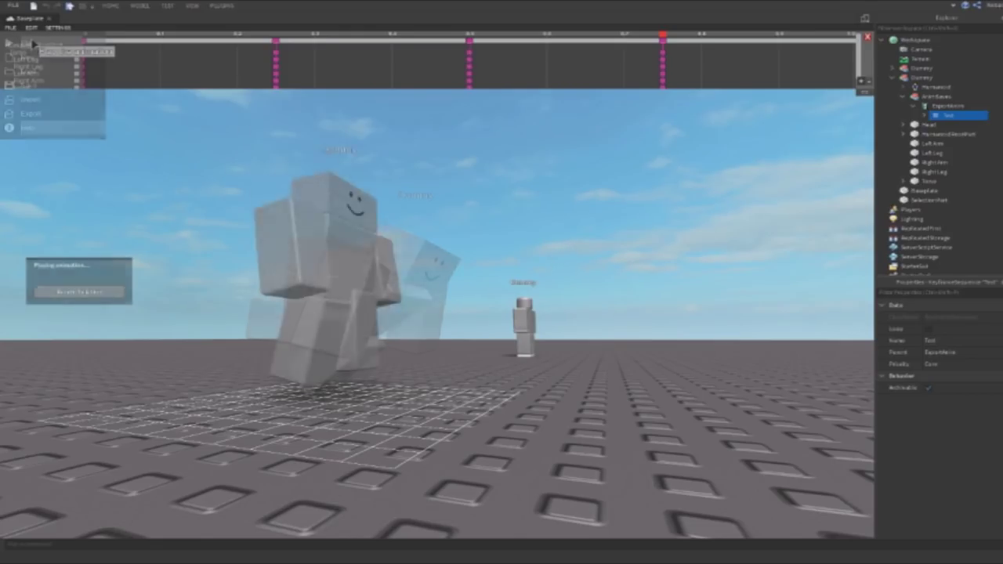
key(a)
key(d)
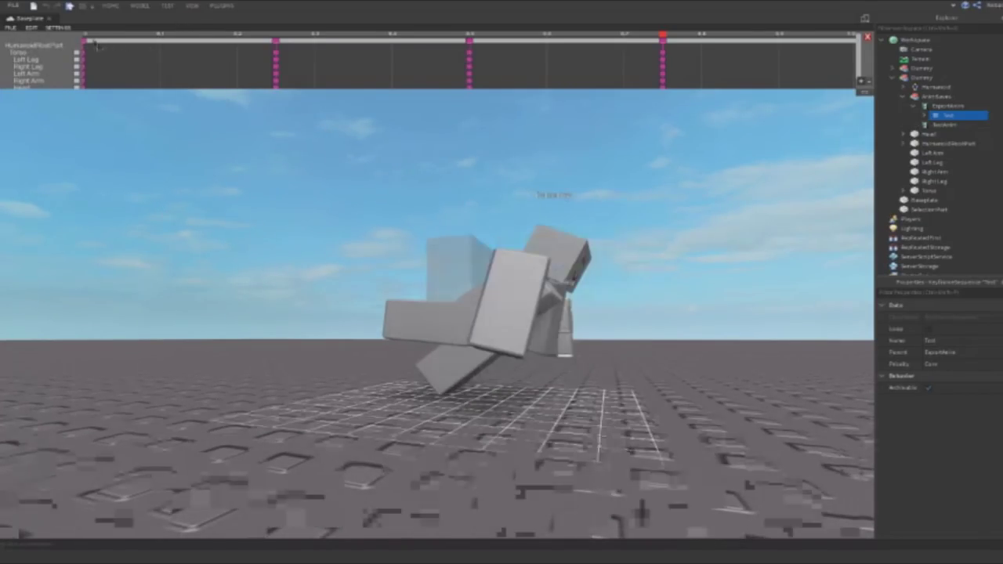
click(87, 38)
mouse_move(125, 37)
mouse_down()
mouse_move(502, 55)
mouse_move(632, 76)
mouse_up()
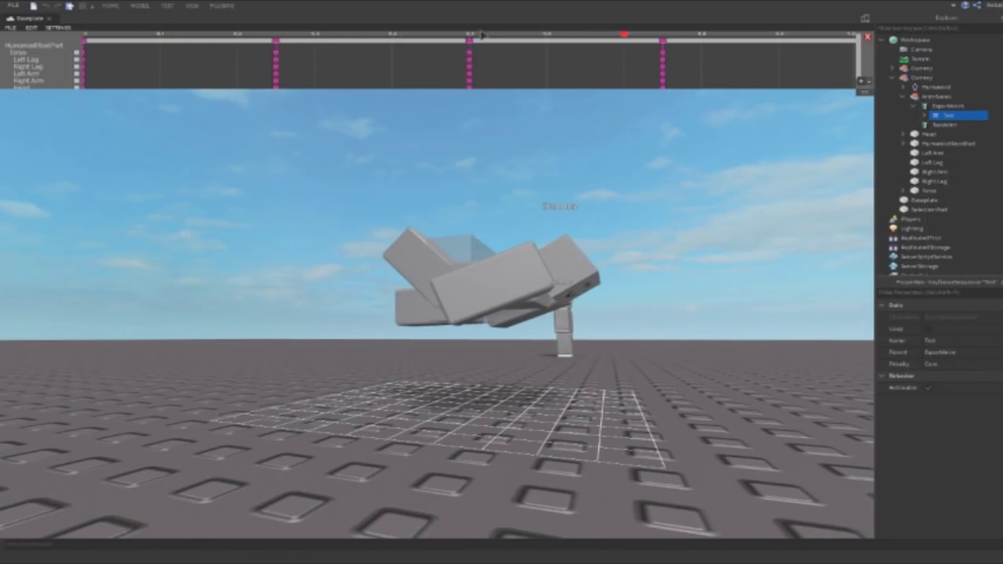
Speed up the animation by moving the third keyframe to 0.4 seconds and the fourth to 0.6 seconds
drag(468, 43, 392, 43)
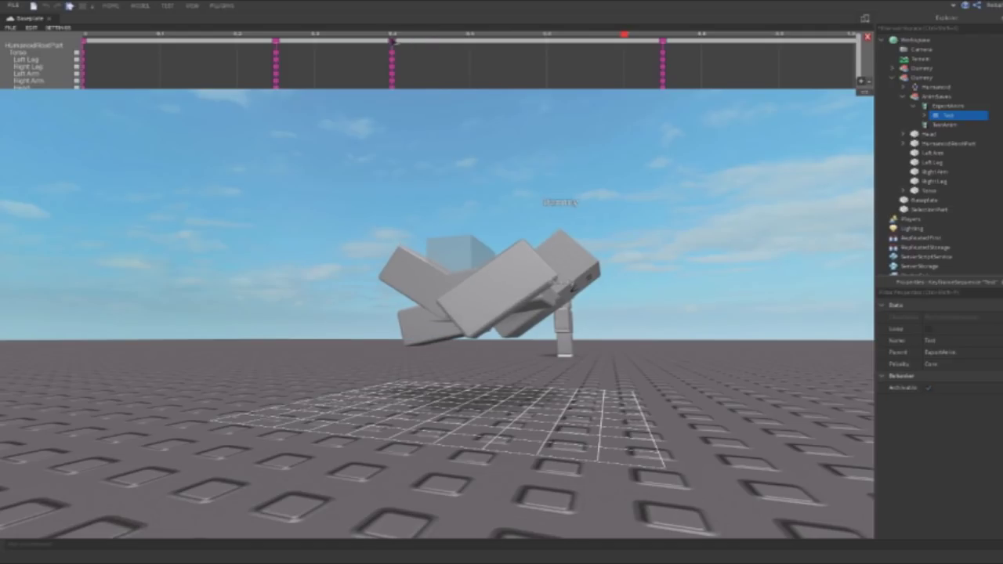
drag(662, 45, 547, 45)
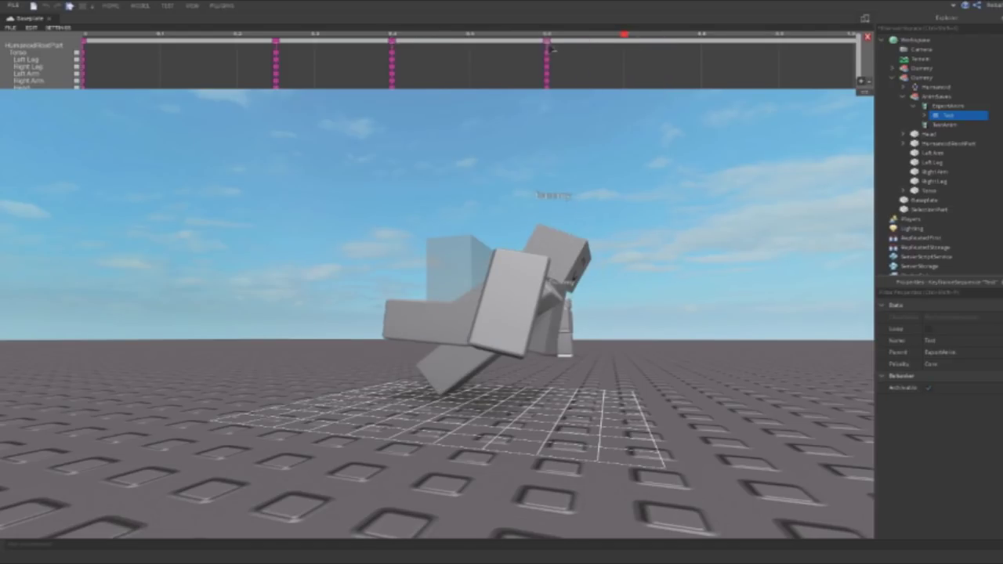
right_click(547, 48)
Play the animation for review, and shorten its overall length to 0.75 seconds
click(10, 27)
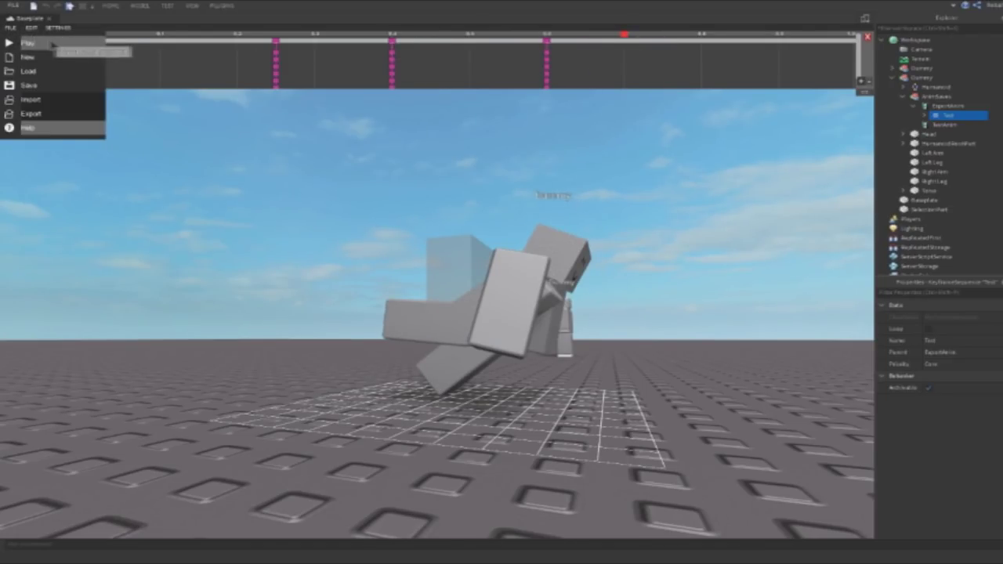
click(47, 128)
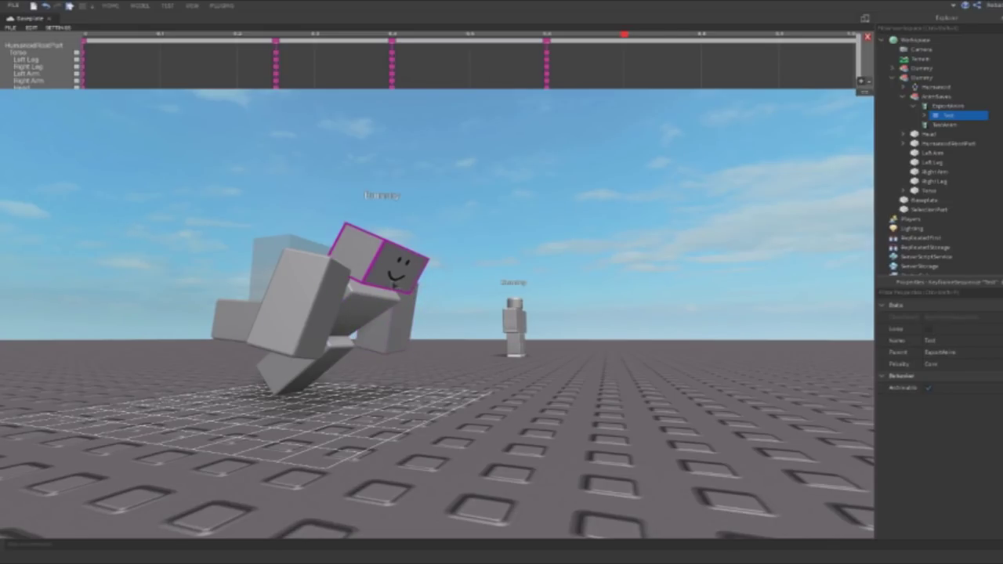
click(53, 35)
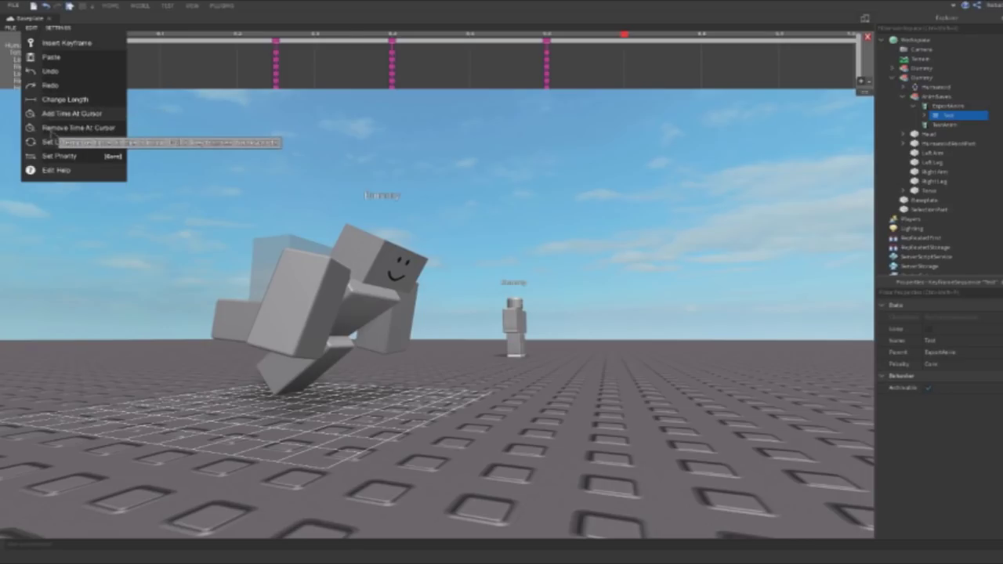
click(76, 108)
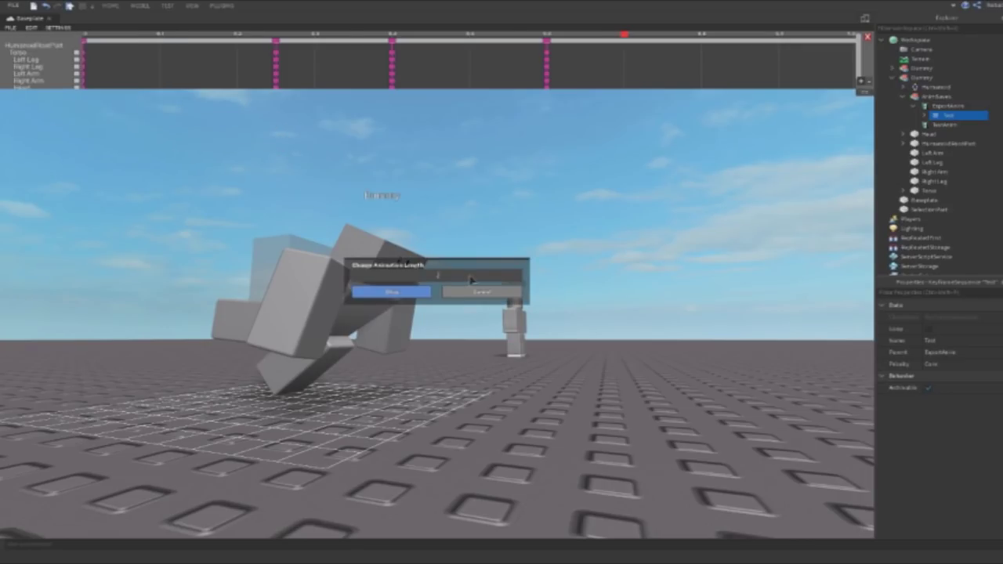
click(392, 293)
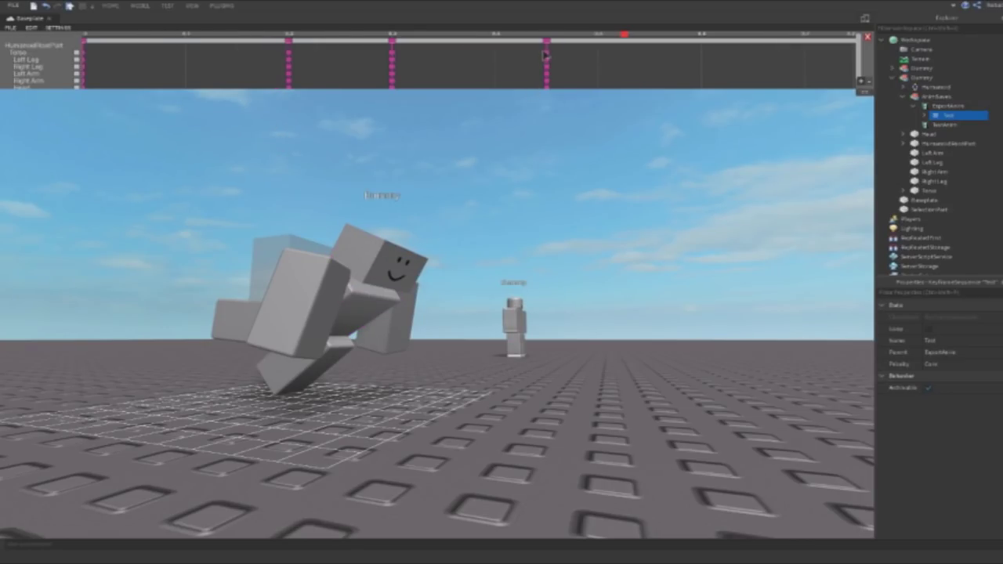
Move the third keyframe to 0.4 seconds and the fourth to 0.65 seconds, and play the animation to check the timing
drag(548, 43, 702, 42)
drag(394, 42, 506, 41)
drag(701, 43, 752, 43)
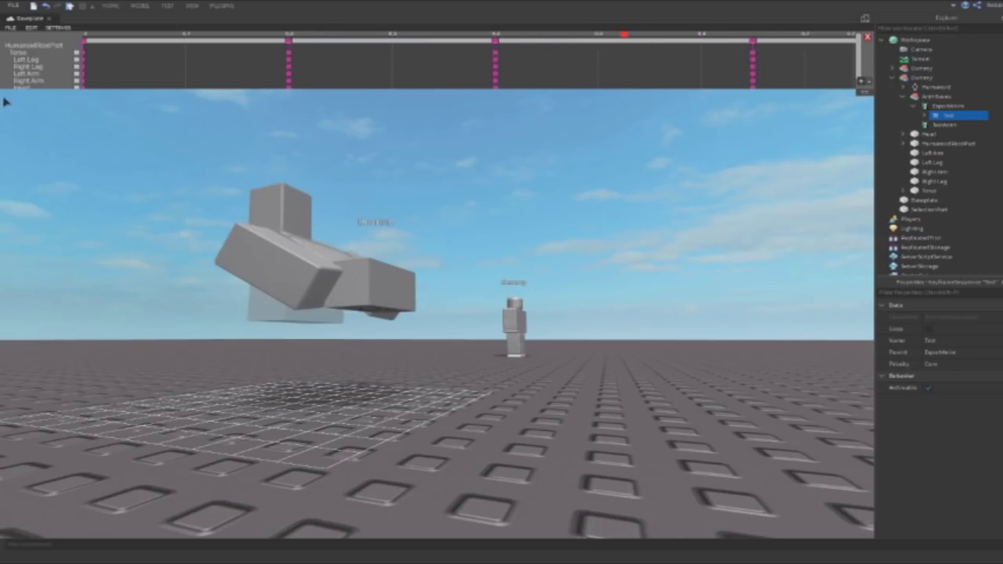
click(10, 28)
click(32, 125)
Retime the second keyframe to 0.15 seconds, the third to 0.35 seconds and the fourth to 0.55 seconds
drag(288, 46, 236, 45)
drag(497, 45, 433, 39)
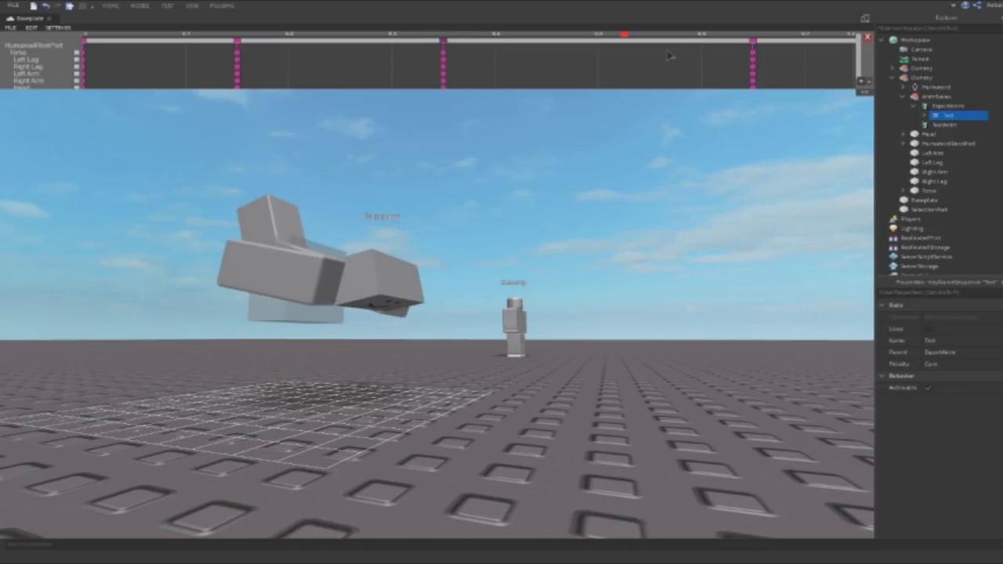
drag(752, 43, 658, 38)
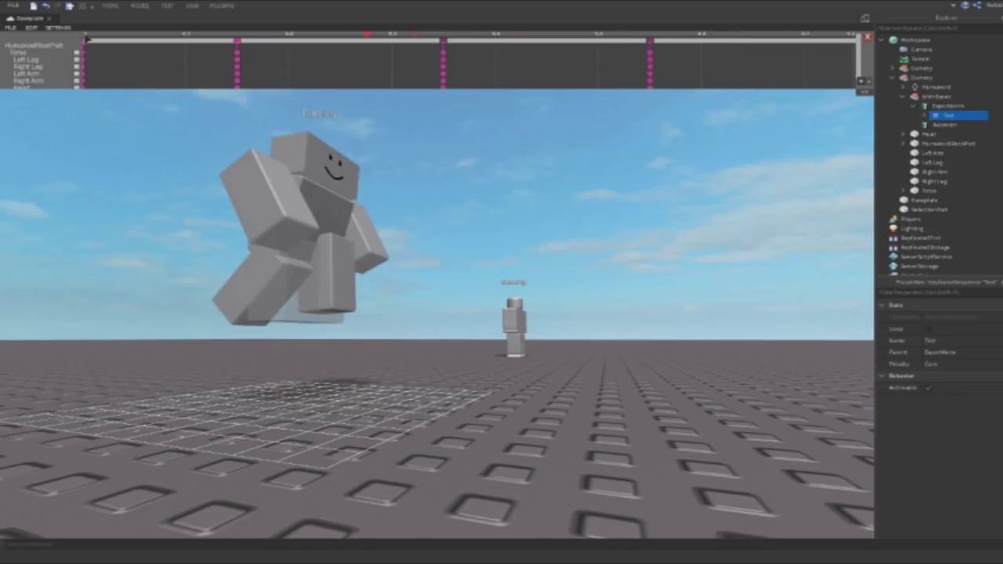
Enable looping for the animation
click(33, 29)
click(78, 160)
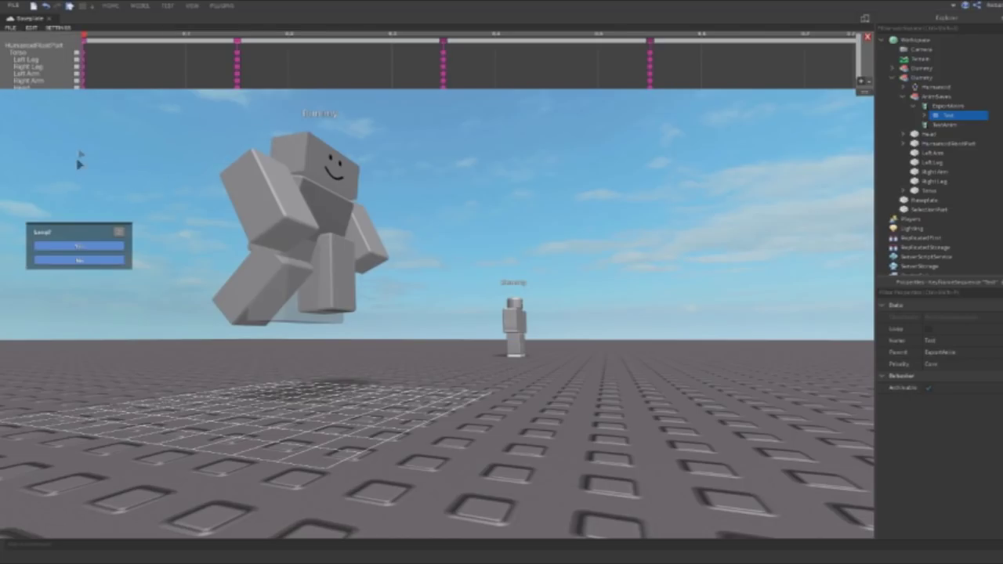
click(81, 247)
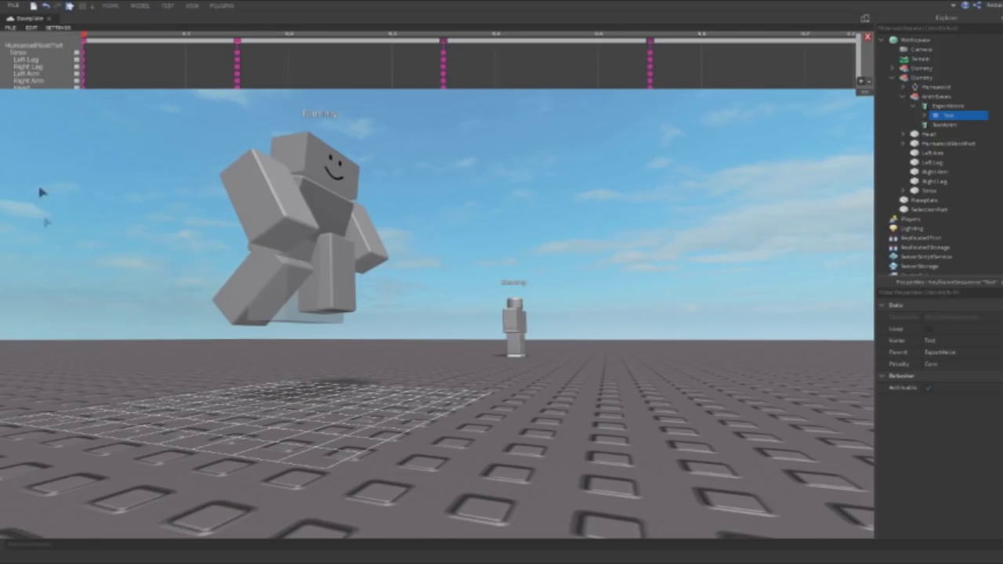
Play the looping animation and review the dummy's motion from a lower viewing angle
click(11, 28)
click(24, 128)
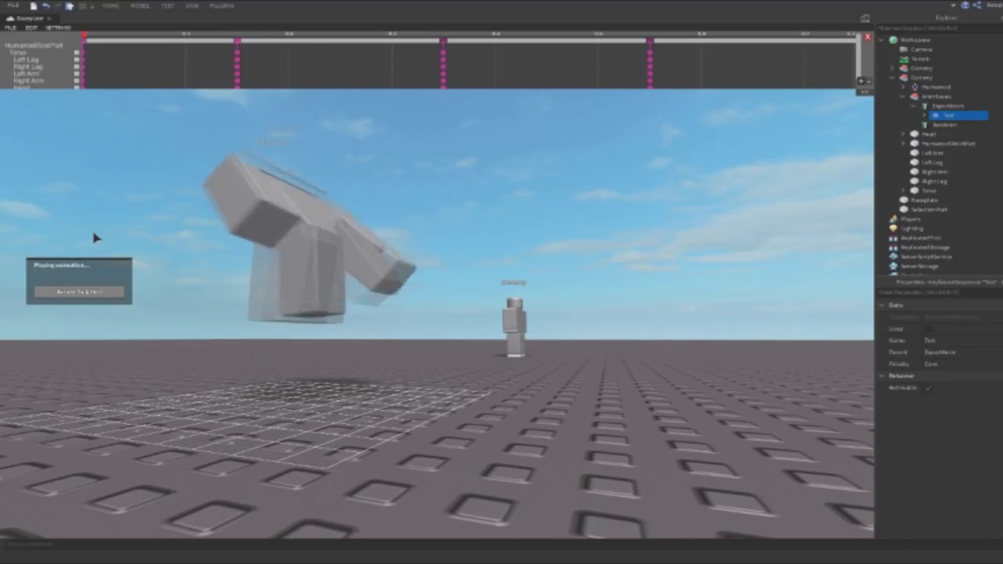
right_drag(461, 408, 461, 407)
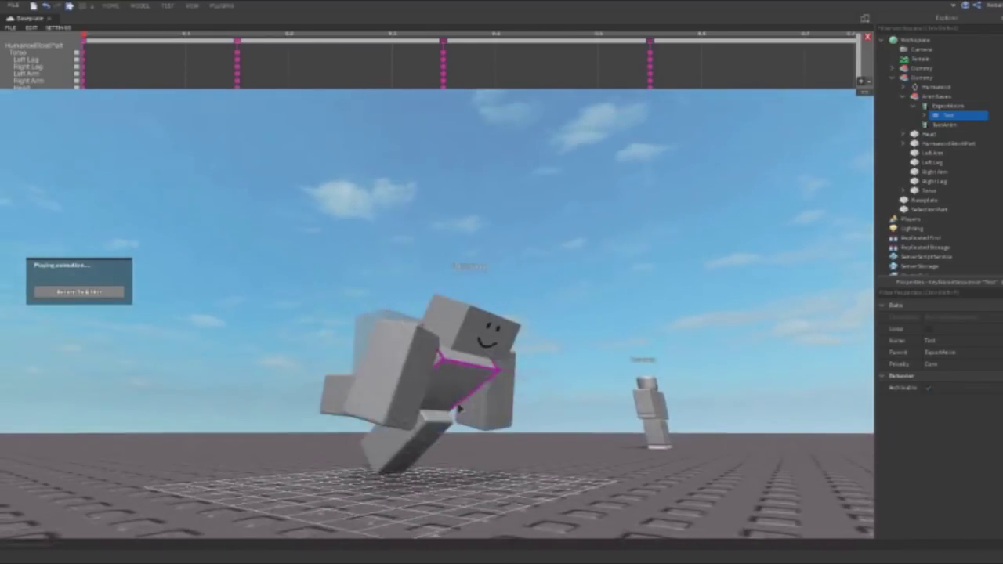